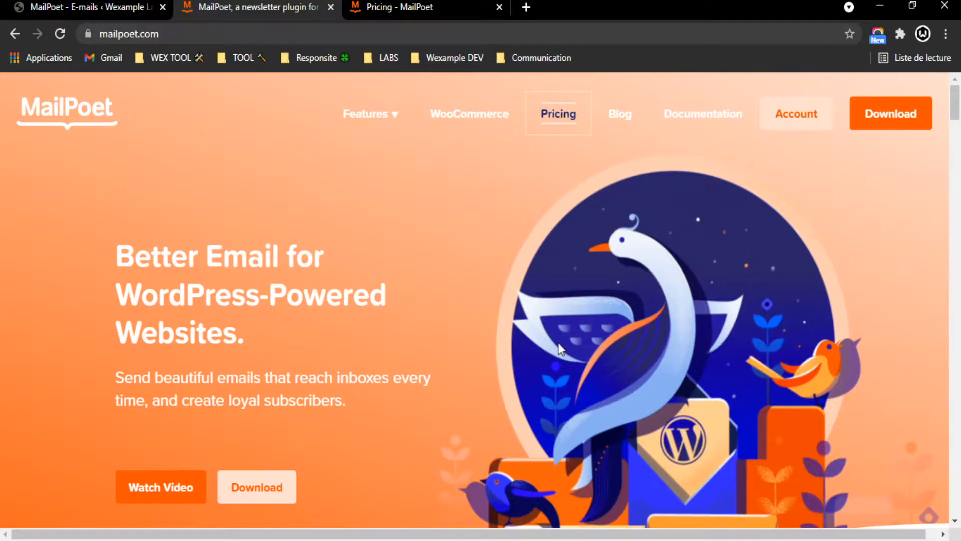
Step: Look through the MailPoet home page, from the introduction down to the newsletter template gallery
{"action": "scroll", "coordinate": [311, 270], "scroll_direction": "down", "scroll_amount": 7}
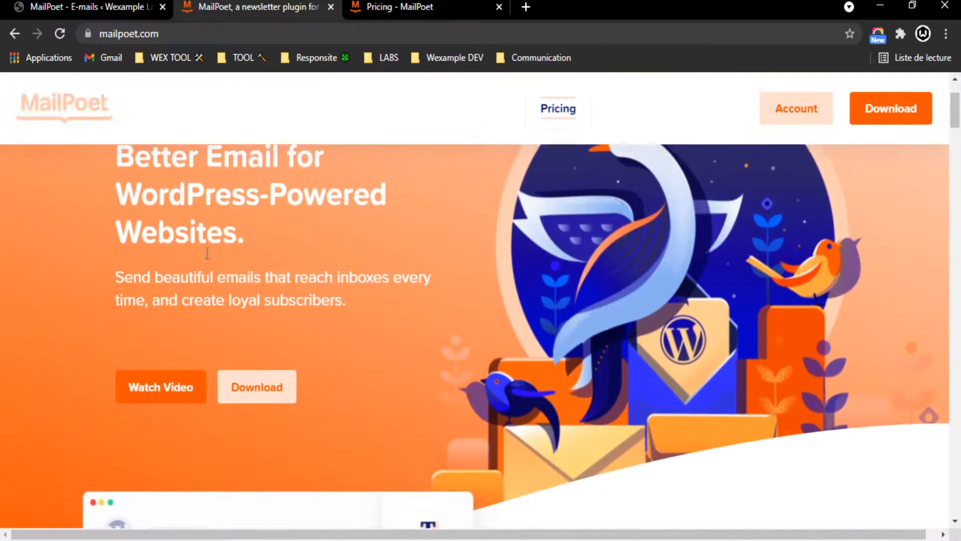
{"action": "scroll", "coordinate": [455, 251], "scroll_direction": "down", "scroll_amount": 2}
{"action": "scroll", "coordinate": [457, 257], "scroll_direction": "up", "scroll_amount": 10}
{"action": "scroll", "coordinate": [441, 225], "scroll_direction": "down", "scroll_amount": 8}
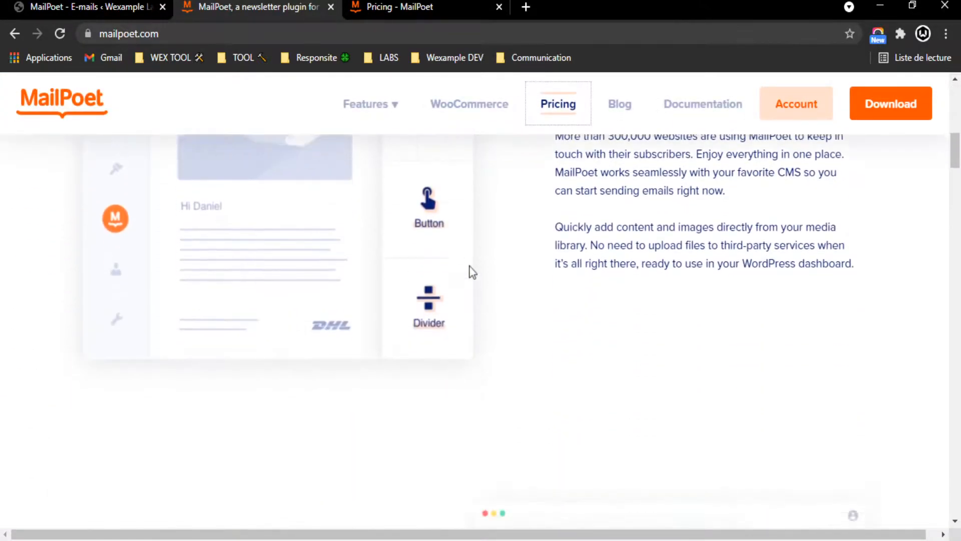
{"action": "scroll", "coordinate": [455, 245], "scroll_direction": "down", "scroll_amount": 3}
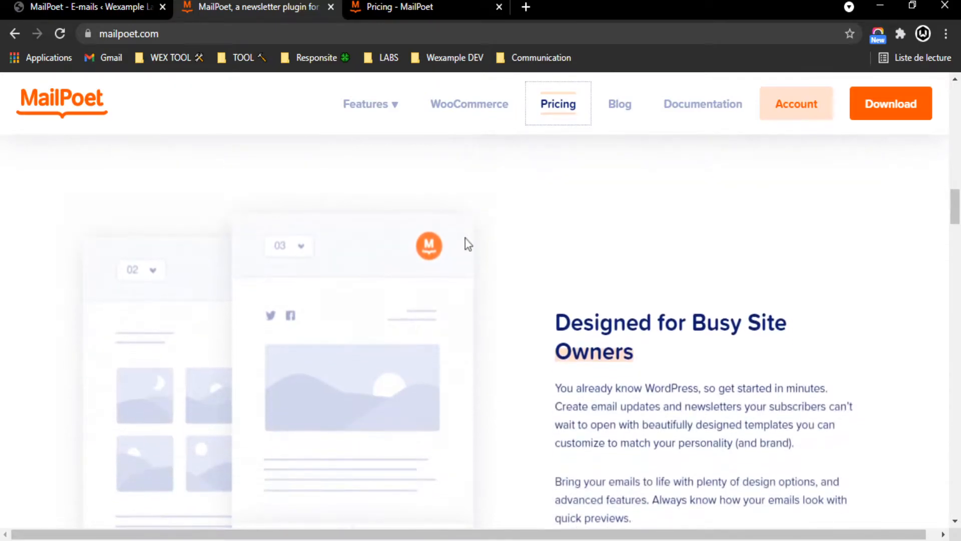
{"action": "scroll", "coordinate": [530, 235], "scroll_direction": "down", "scroll_amount": 8}
{"action": "scroll", "coordinate": [531, 256], "scroll_direction": "down", "scroll_amount": 8}
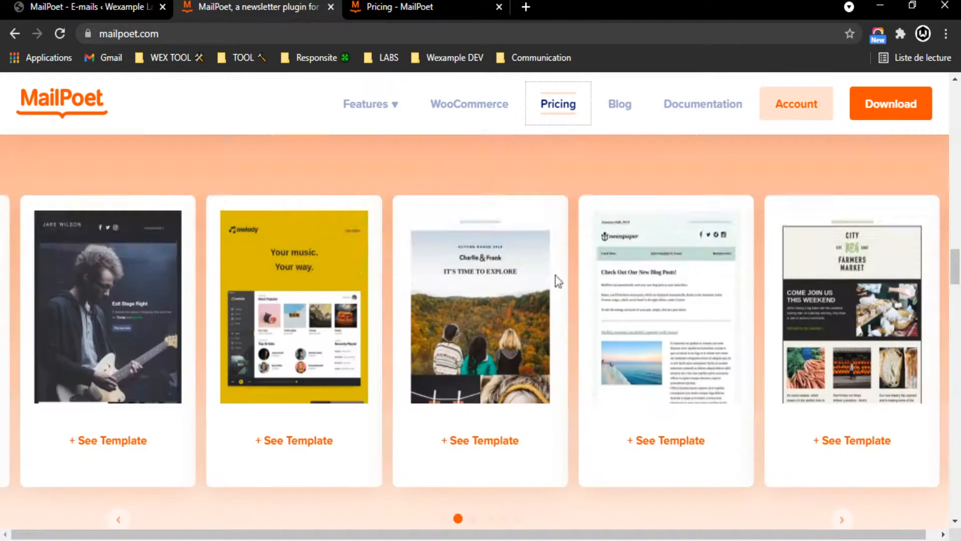
{"action": "scroll", "coordinate": [556, 294], "scroll_direction": "up", "scroll_amount": 15}
{"action": "scroll", "coordinate": [548, 280], "scroll_direction": "up", "scroll_amount": 4}
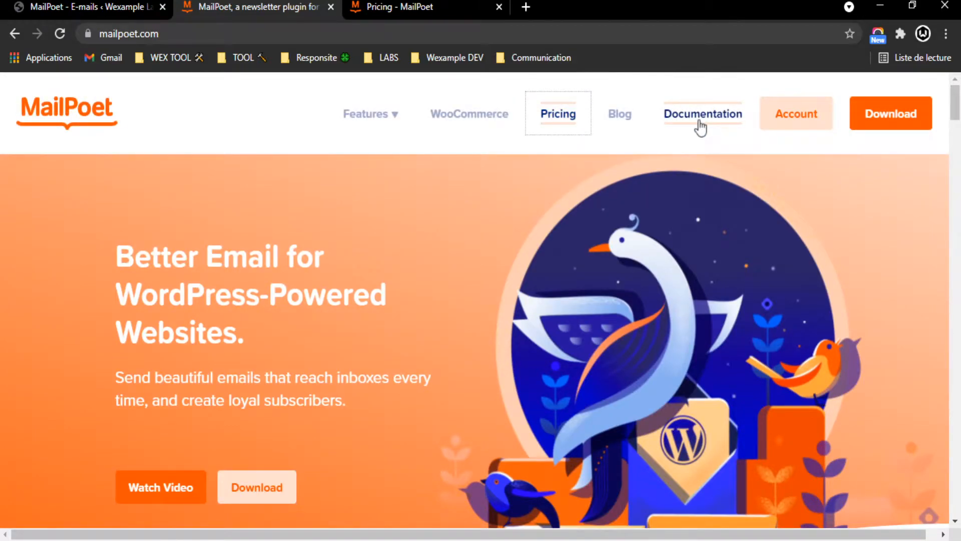
Step: Switch to the MailPoet pricing page and examine the yearly Premium offer for 1000 subscribers
{"action": "left_click", "coordinate": [381, 8]}
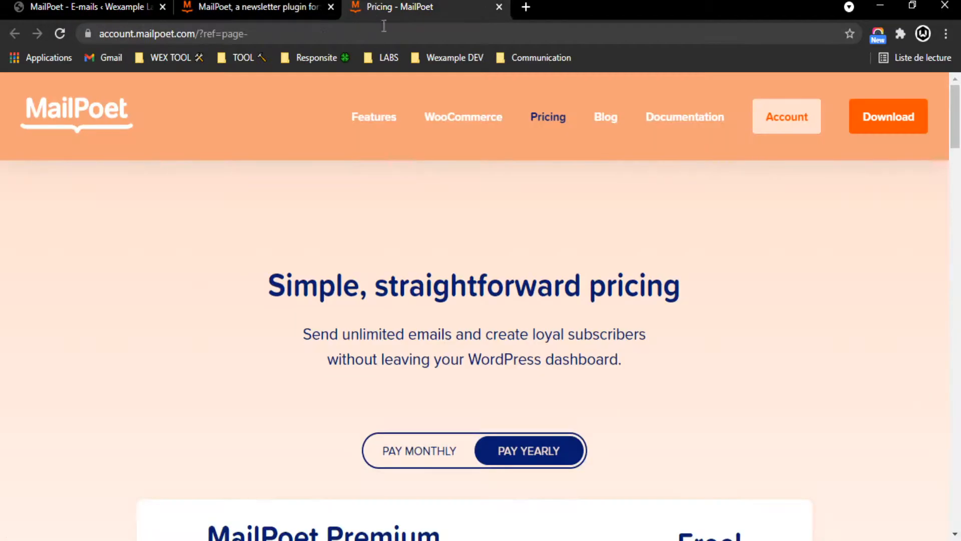
{"action": "scroll", "coordinate": [667, 232], "scroll_direction": "down", "scroll_amount": 2}
{"action": "scroll", "coordinate": [771, 242], "scroll_direction": "down", "scroll_amount": 2}
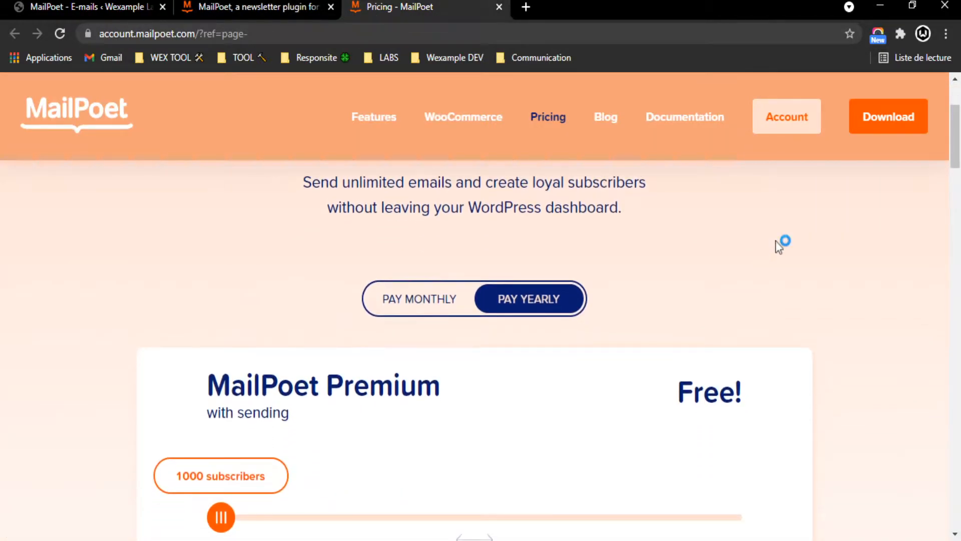
{"action": "scroll", "coordinate": [781, 245], "scroll_direction": "down", "scroll_amount": 2}
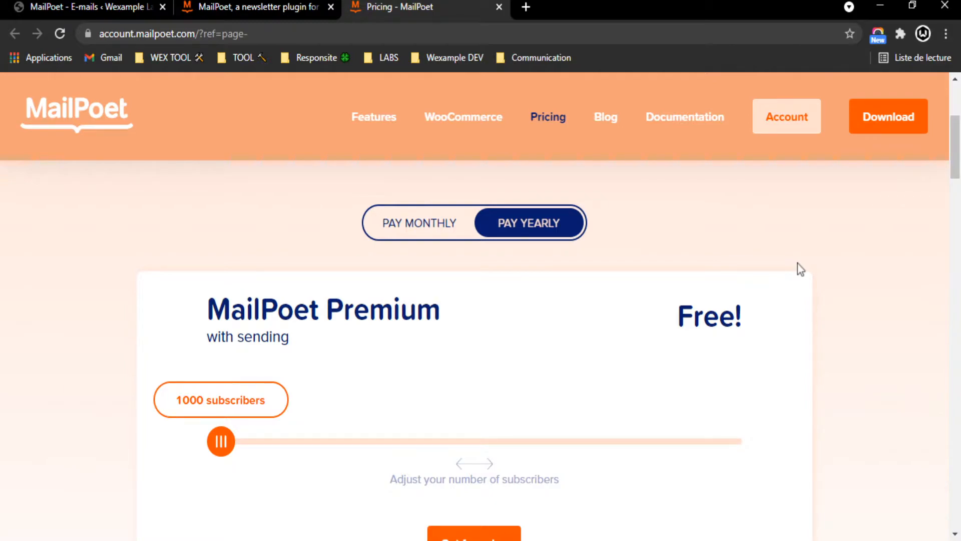
{"action": "scroll", "coordinate": [299, 321], "scroll_direction": "down", "scroll_amount": 2}
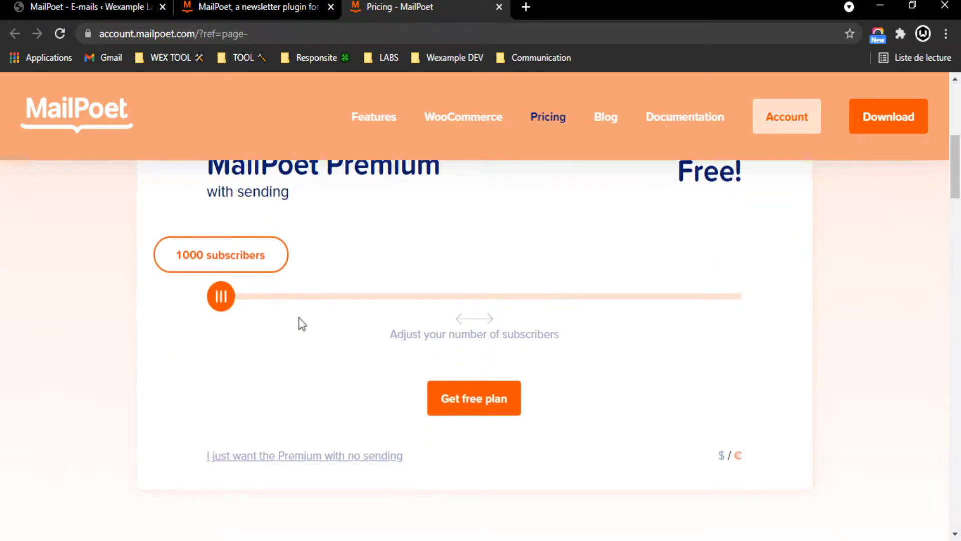
{"action": "scroll", "coordinate": [299, 317], "scroll_direction": "up", "scroll_amount": 1}
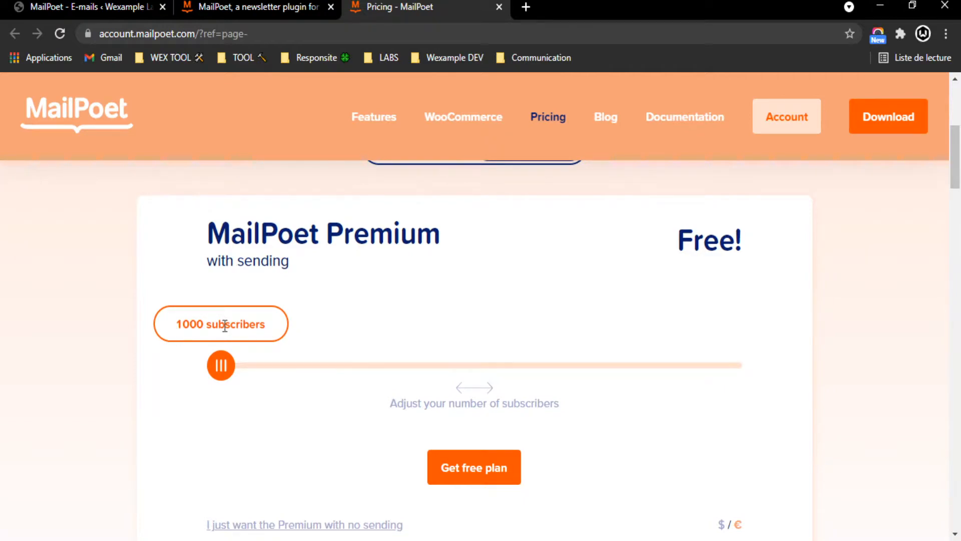
{"action": "left_click_drag", "start_coordinate": [768, 249], "coordinate": [665, 248]}
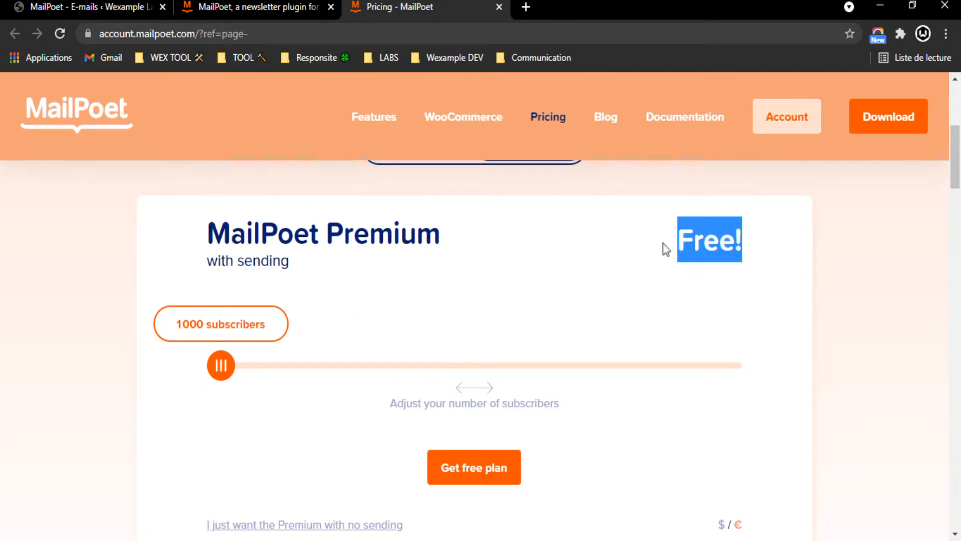
{"action": "left_click", "coordinate": [588, 251]}
Step: Examine the feature list below the pricing card, including the Premium features
{"action": "scroll", "coordinate": [605, 266], "scroll_direction": "down", "scroll_amount": 2}
{"action": "scroll", "coordinate": [605, 265], "scroll_direction": "down", "scroll_amount": 6}
{"action": "left_click_drag", "start_coordinate": [348, 285], "coordinate": [579, 385]}
{"action": "scroll", "coordinate": [656, 376], "scroll_direction": "down", "scroll_amount": 4}
{"action": "scroll", "coordinate": [655, 376], "scroll_direction": "down", "scroll_amount": 2}
{"action": "left_click", "coordinate": [694, 365]}
{"action": "scroll", "coordinate": [592, 354], "scroll_direction": "down", "scroll_amount": 1}
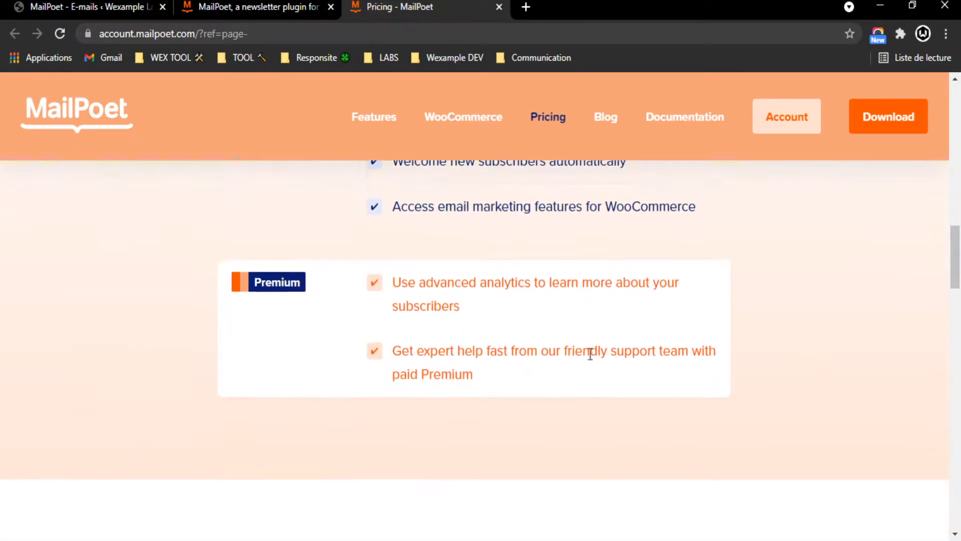
{"action": "scroll", "coordinate": [564, 357], "scroll_direction": "up", "scroll_amount": 7}
{"action": "scroll", "coordinate": [567, 364], "scroll_direction": "up", "scroll_amount": 5}
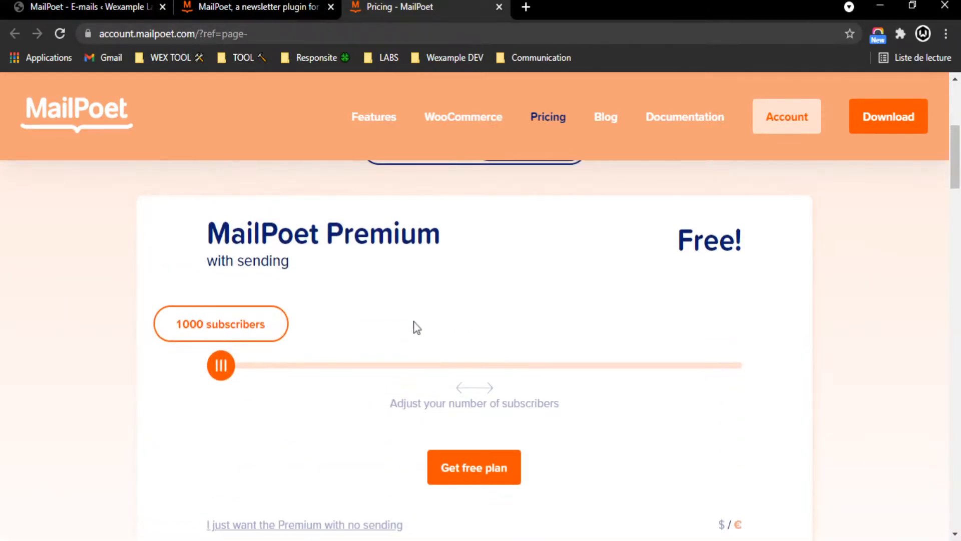
Step: Set the Premium plan's number of subscribers to 1250 and check the price
{"action": "left_click_drag", "start_coordinate": [174, 323], "coordinate": [277, 330]}
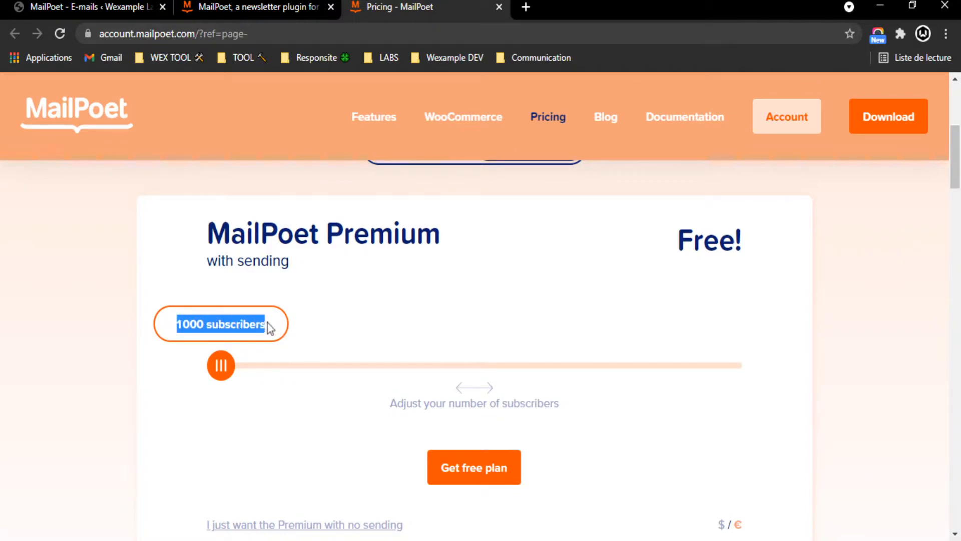
{"action": "left_click", "coordinate": [314, 321]}
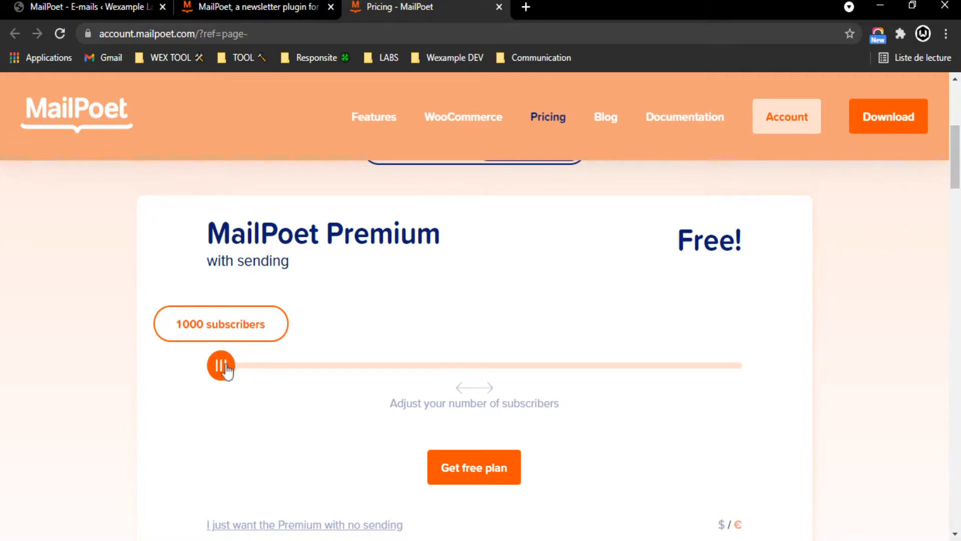
{"action": "left_click_drag", "start_coordinate": [226, 378], "coordinate": [241, 381]}
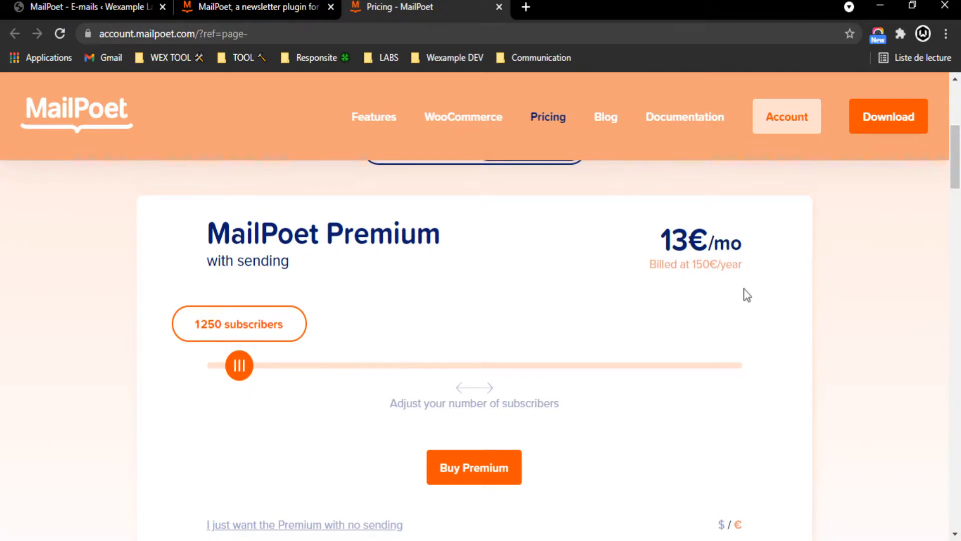
{"action": "scroll", "coordinate": [439, 401], "scroll_direction": "up", "scroll_amount": 1}
{"action": "scroll", "coordinate": [435, 388], "scroll_direction": "down", "scroll_amount": 1}
Step: Raise the Premium plan's number of subscribers to the maximum of 70 000+ and check the offer
{"action": "left_click_drag", "start_coordinate": [241, 381], "coordinate": [726, 370]}
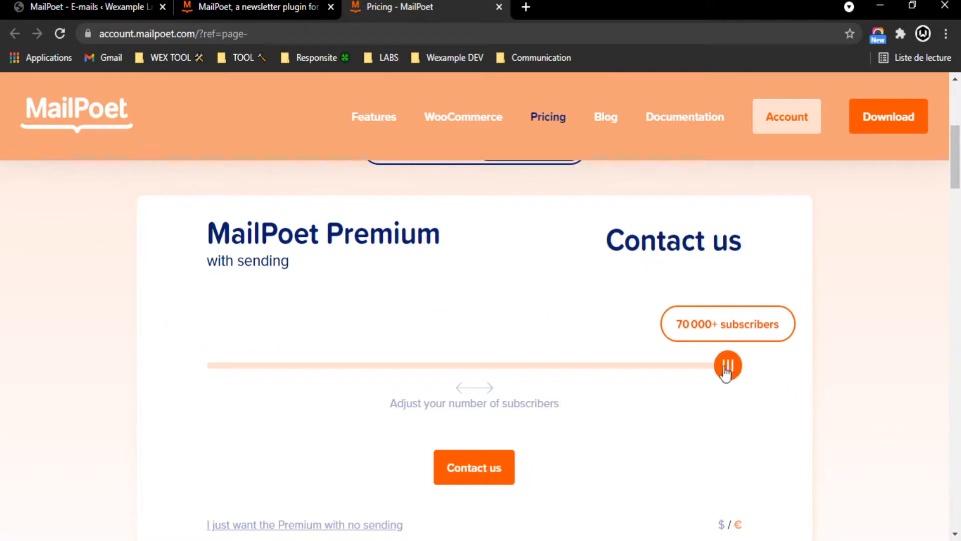
{"action": "left_click_drag", "start_coordinate": [677, 333], "coordinate": [824, 329]}
{"action": "left_click", "coordinate": [824, 329]}
{"action": "left_click_drag", "start_coordinate": [604, 239], "coordinate": [779, 273]}
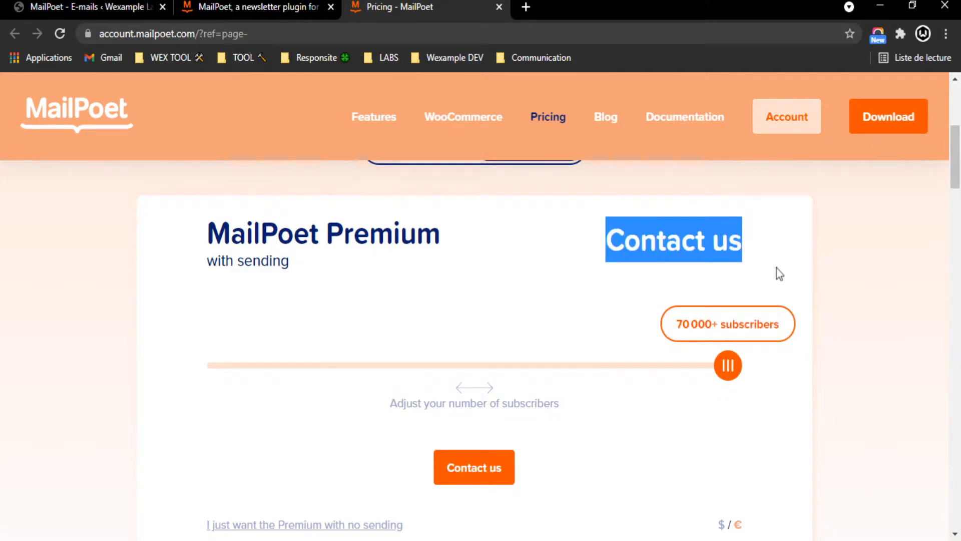
{"action": "left_click", "coordinate": [622, 315]}
Step: Lower the Premium plan's number of subscribers to 70 000 and check the price
{"action": "left_click_drag", "start_coordinate": [731, 368], "coordinate": [716, 372]}
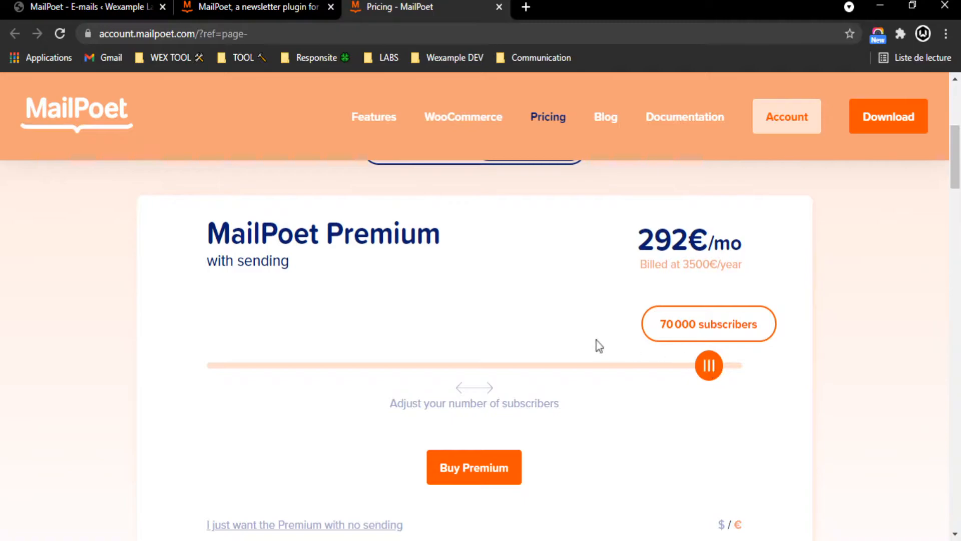
{"action": "scroll", "coordinate": [596, 345], "scroll_direction": "up", "scroll_amount": 3}
{"action": "scroll", "coordinate": [606, 358], "scroll_direction": "up", "scroll_amount": 3}
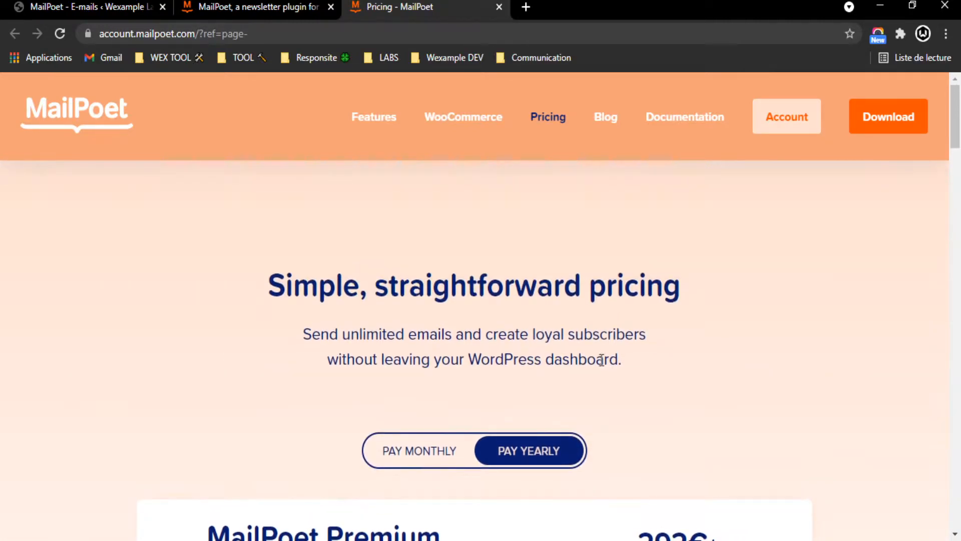
Step: Switch to the WordPress admin and examine the actions available for the newsletter "Sujet" in MailPoet's e-mail list
{"action": "left_click", "coordinate": [215, 8]}
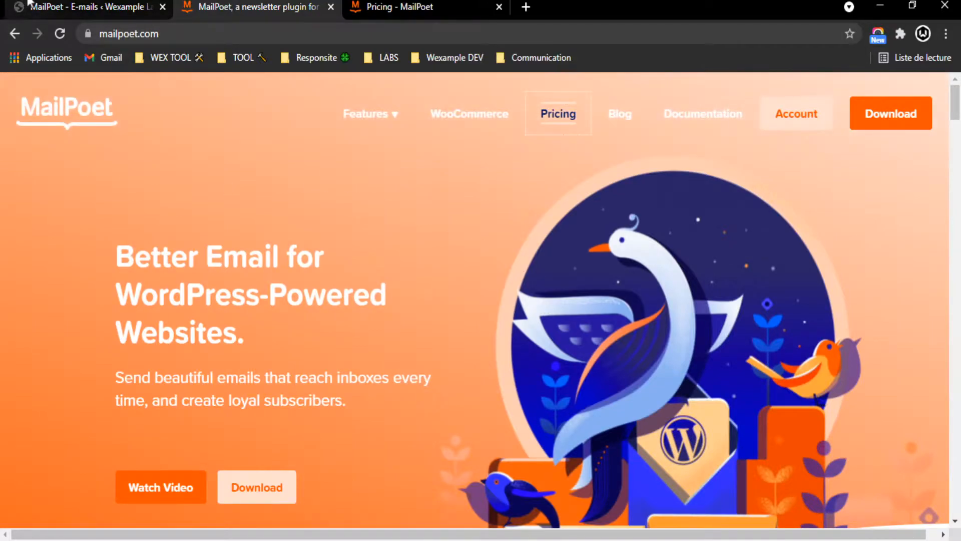
{"action": "left_click", "coordinate": [29, 4]}
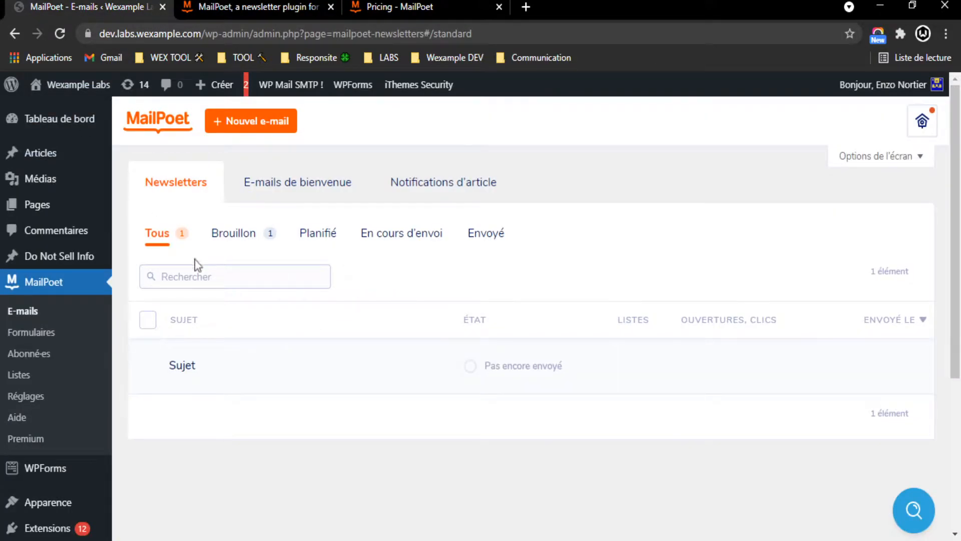
{"action": "left_click", "coordinate": [52, 280]}
{"action": "scroll", "coordinate": [237, 313], "scroll_direction": "down", "scroll_amount": 1}
{"action": "scroll", "coordinate": [237, 312], "scroll_direction": "up", "scroll_amount": 1}
{"action": "scroll", "coordinate": [369, 389], "scroll_direction": "down", "scroll_amount": 1}
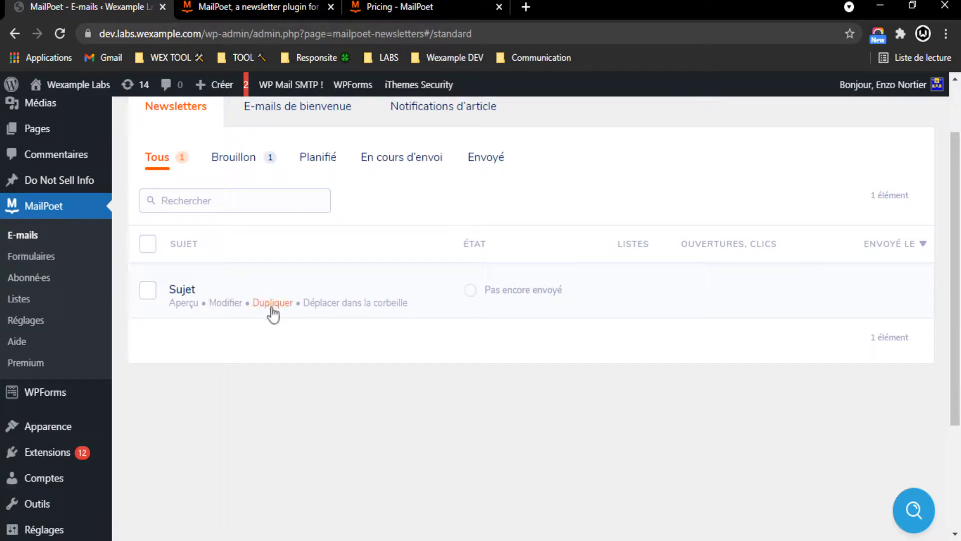
{"action": "left_click", "coordinate": [380, 303]}
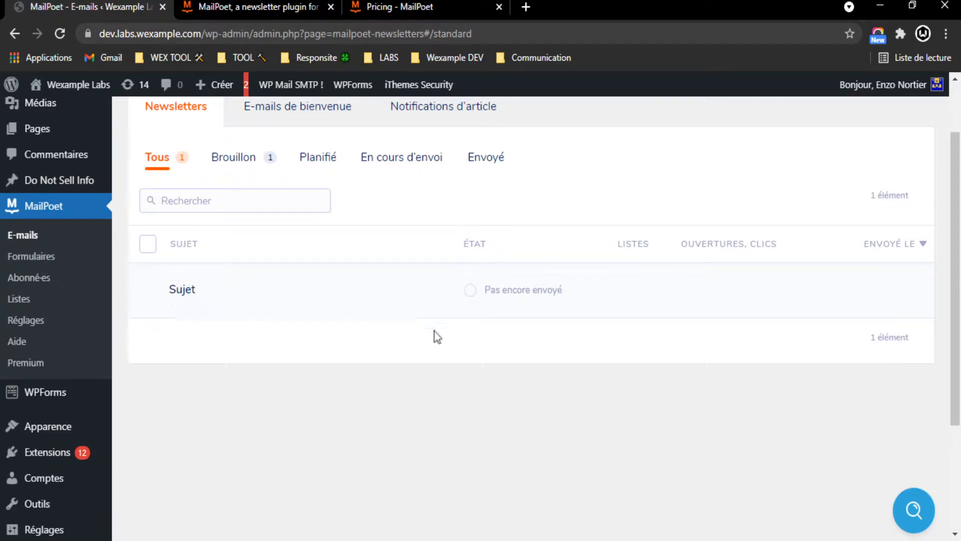
Step: Filter the newsletters by the Brouillon, Planifié, En cours d'envoi and Envoyé statuses in turn
{"action": "left_click", "coordinate": [229, 159]}
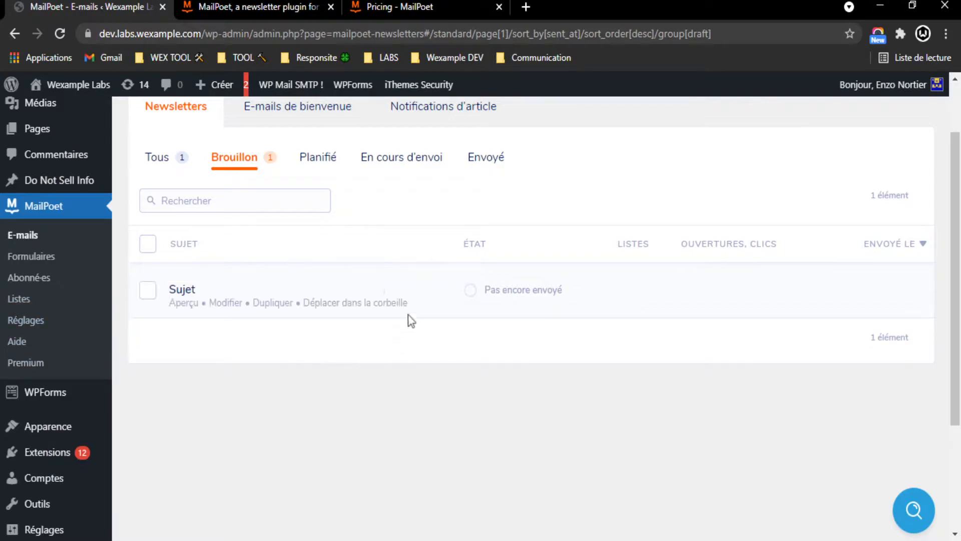
{"action": "scroll", "coordinate": [190, 170], "scroll_direction": "up", "scroll_amount": 2}
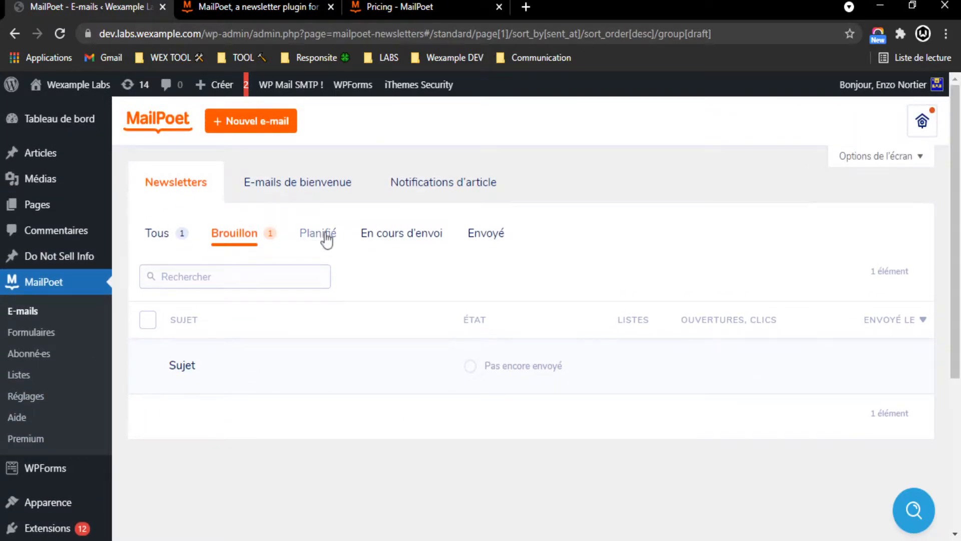
{"action": "left_click", "coordinate": [325, 235]}
{"action": "scroll", "coordinate": [390, 304], "scroll_direction": "down", "scroll_amount": 2}
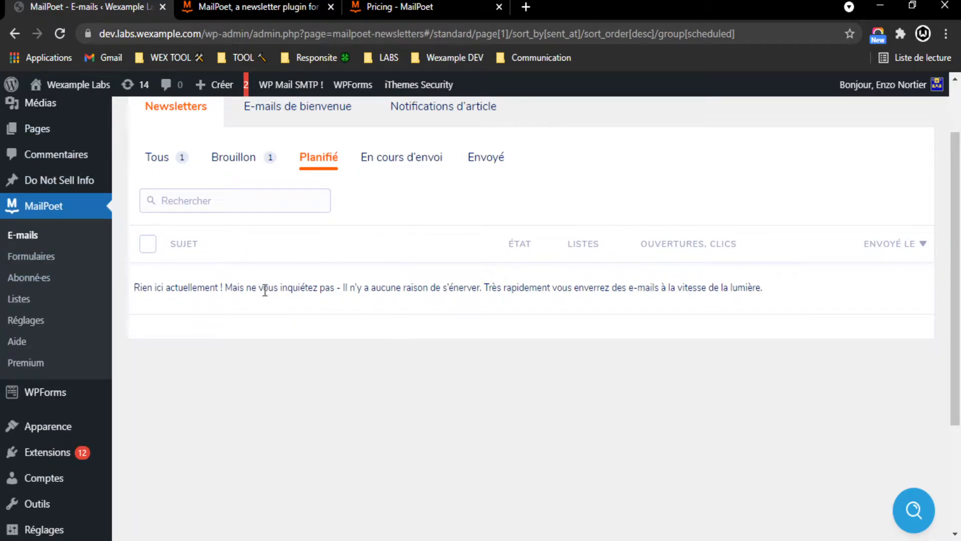
{"action": "left_click", "coordinate": [386, 168]}
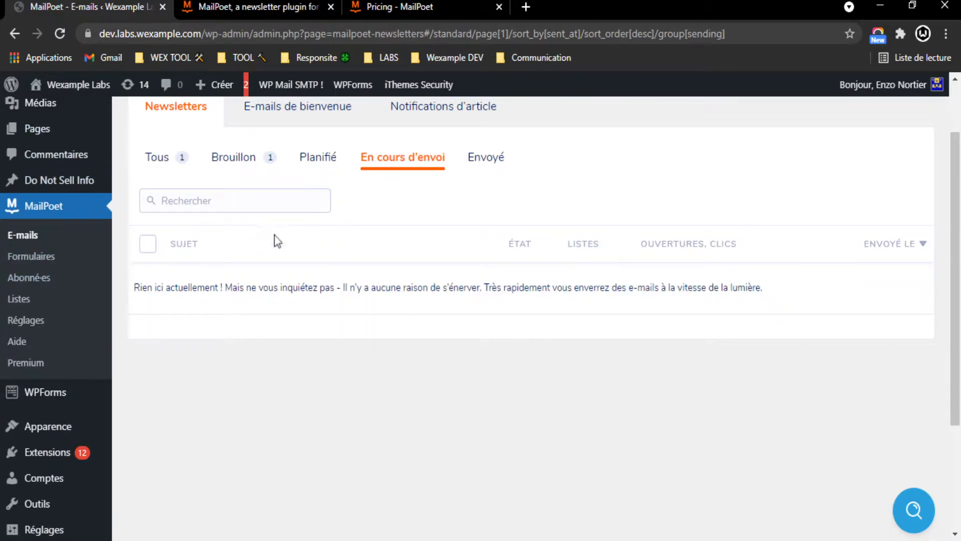
{"action": "left_click", "coordinate": [475, 163]}
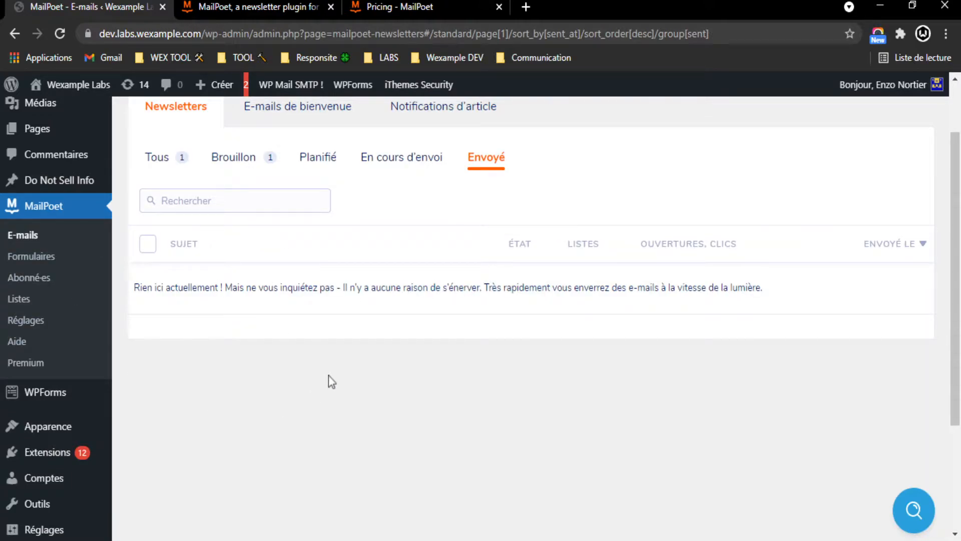
Step: Open the E-mails de bienvenue section and examine the welcome e-mail option
{"action": "scroll", "coordinate": [320, 351], "scroll_direction": "up", "scroll_amount": 2}
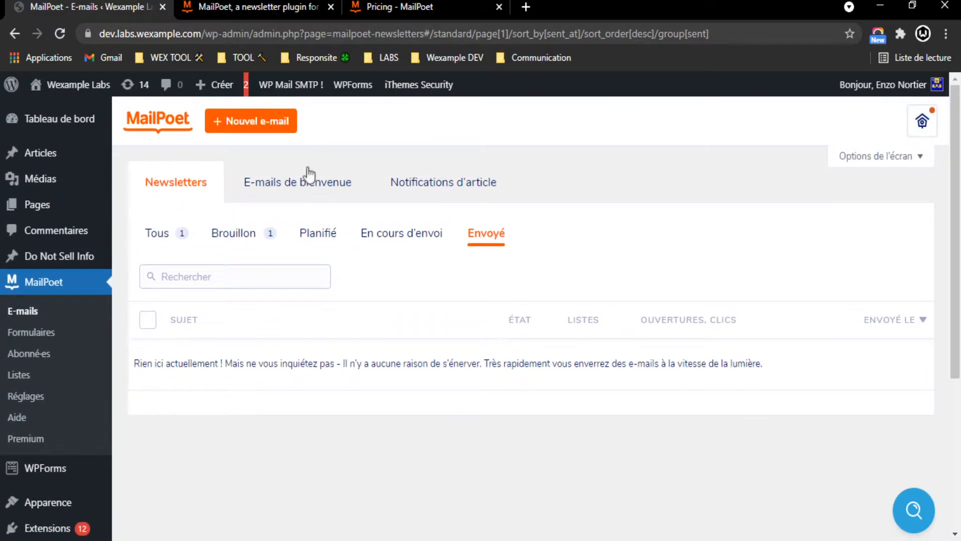
{"action": "left_click", "coordinate": [274, 184]}
{"action": "scroll", "coordinate": [451, 330], "scroll_direction": "down", "scroll_amount": 2}
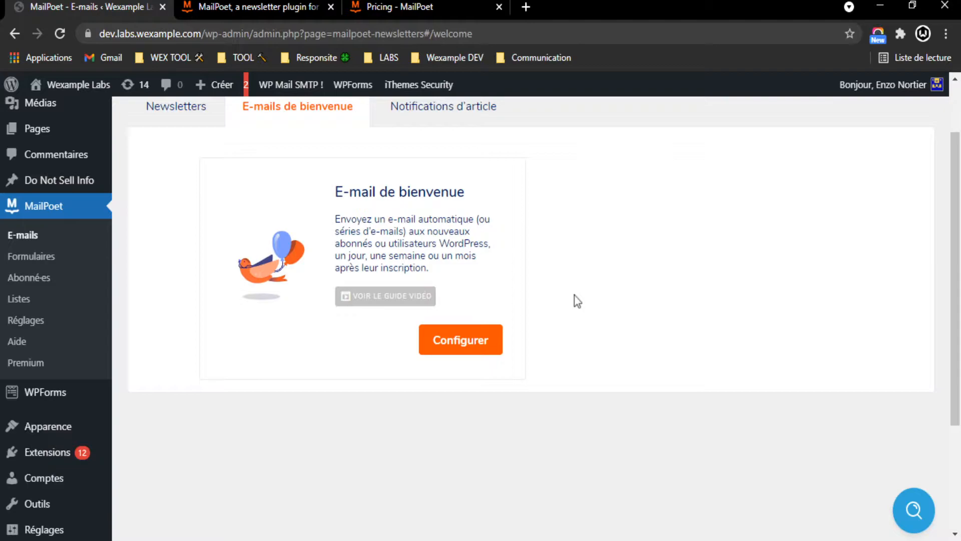
{"action": "scroll", "coordinate": [552, 392], "scroll_direction": "up", "scroll_amount": 1}
{"action": "scroll", "coordinate": [555, 408], "scroll_direction": "up", "scroll_amount": 1}
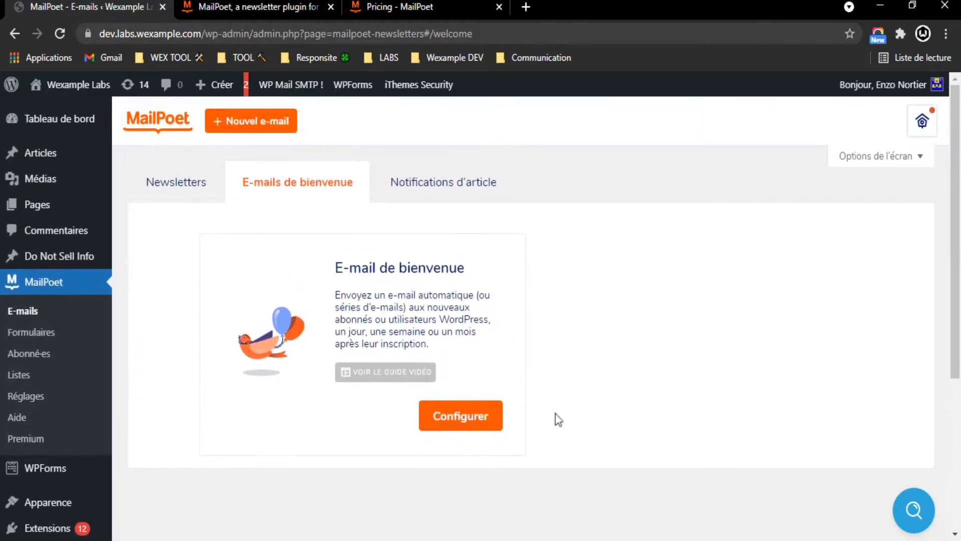
{"action": "scroll", "coordinate": [581, 358], "scroll_direction": "down", "scroll_amount": 2}
{"action": "scroll", "coordinate": [577, 351], "scroll_direction": "up", "scroll_amount": 2}
Step: Examine the Notifications d'article section and return to the Newsletters list
{"action": "left_click", "coordinate": [429, 184]}
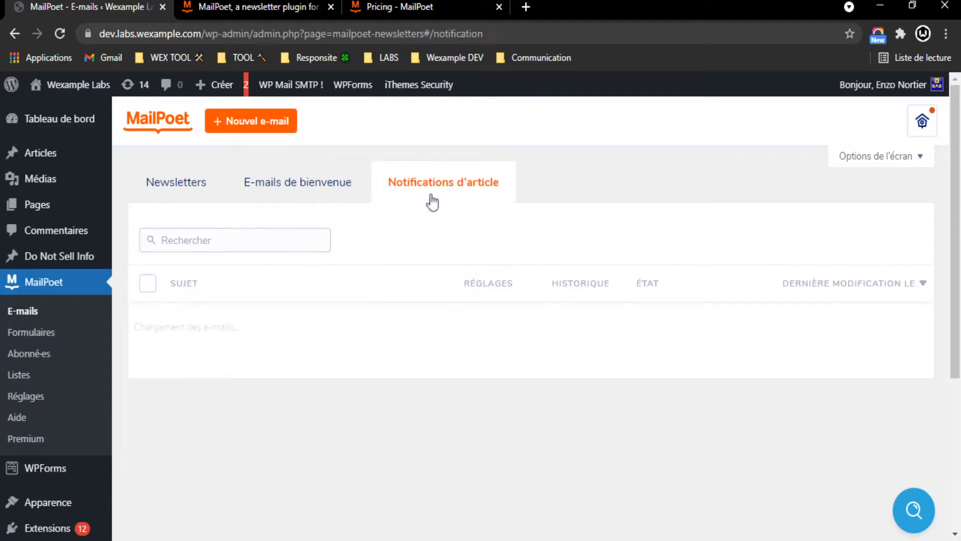
{"action": "scroll", "coordinate": [399, 210], "scroll_direction": "down", "scroll_amount": 2}
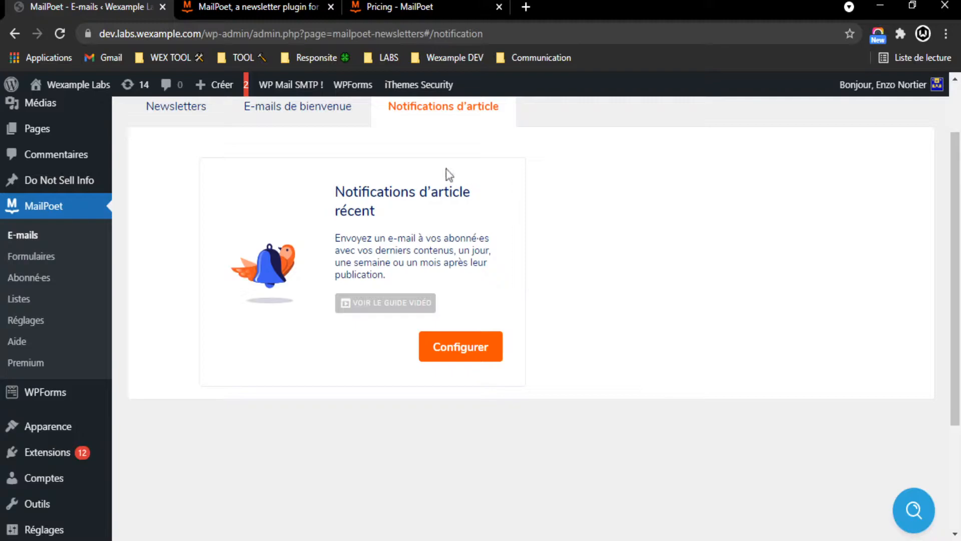
{"action": "scroll", "coordinate": [356, 227], "scroll_direction": "up", "scroll_amount": 2}
{"action": "left_click", "coordinate": [180, 185]}
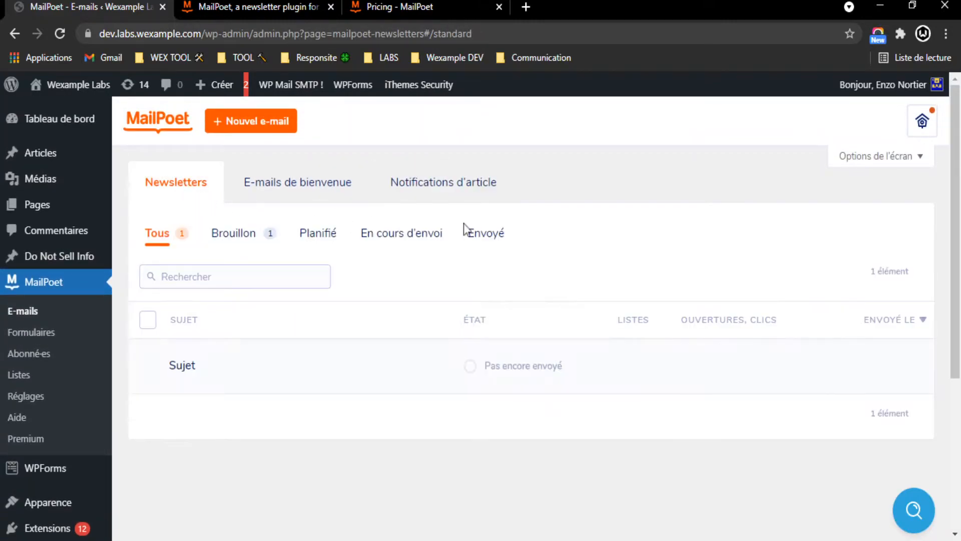
Step: Reopen MailPoet's e-mail list, revisit the E-mails de bienvenue section and return to the Newsletters section
{"action": "scroll", "coordinate": [446, 226], "scroll_direction": "down", "scroll_amount": 2}
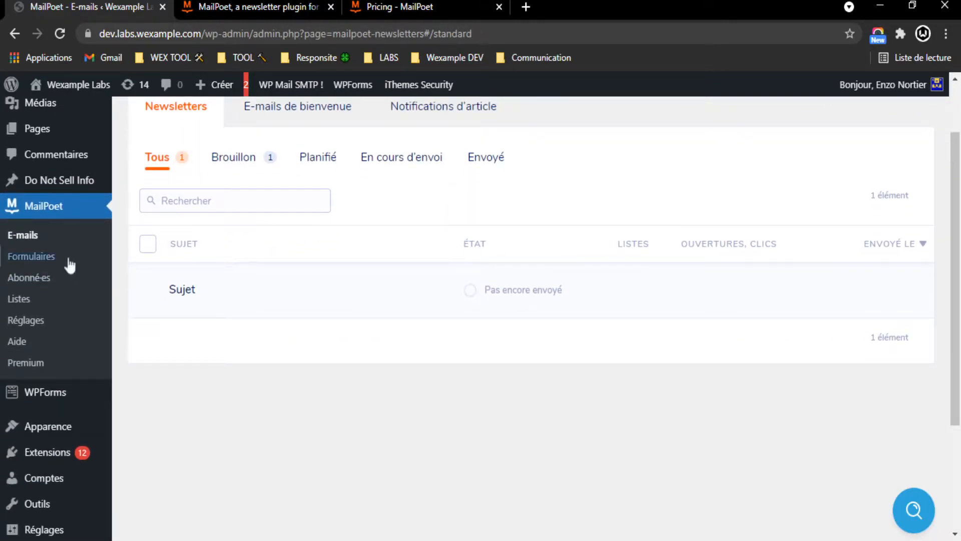
{"action": "left_click", "coordinate": [16, 235]}
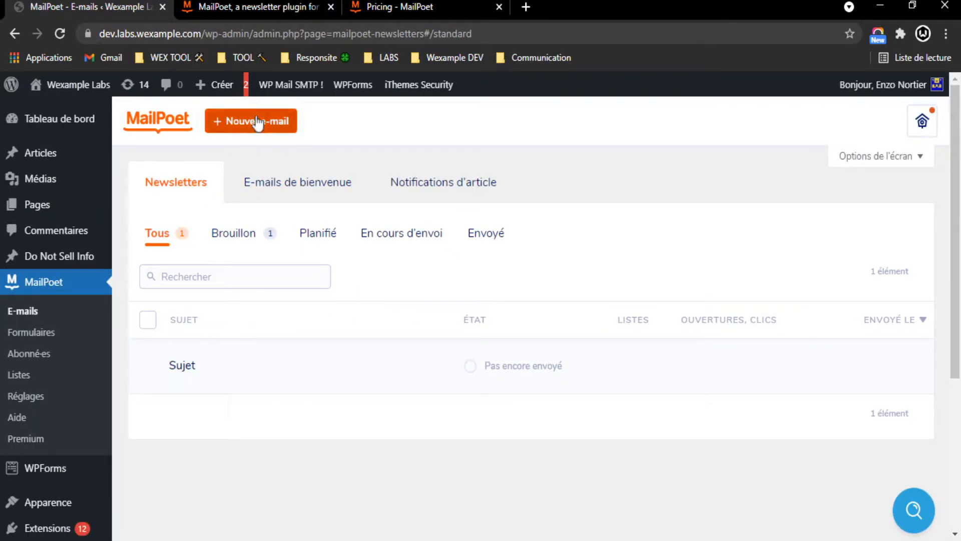
{"action": "left_click", "coordinate": [281, 188]}
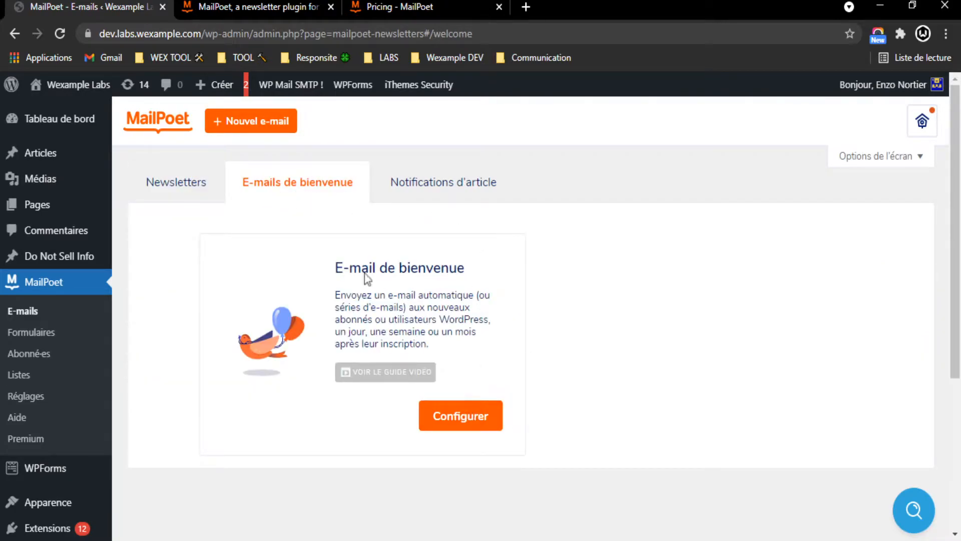
{"action": "left_click", "coordinate": [183, 192]}
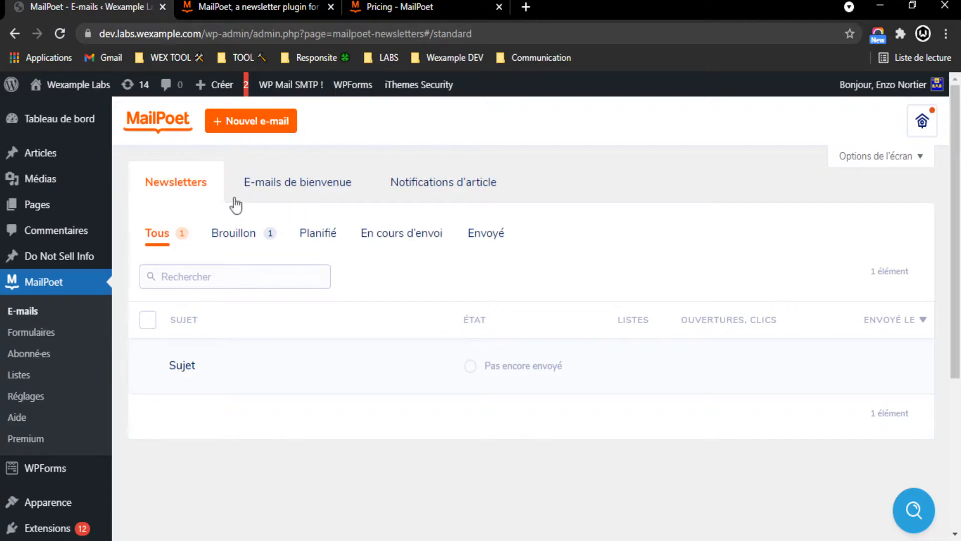
Step: Start a new e-mail, review the available e-mail types and create one of the Newsletter type
{"action": "left_click", "coordinate": [254, 130]}
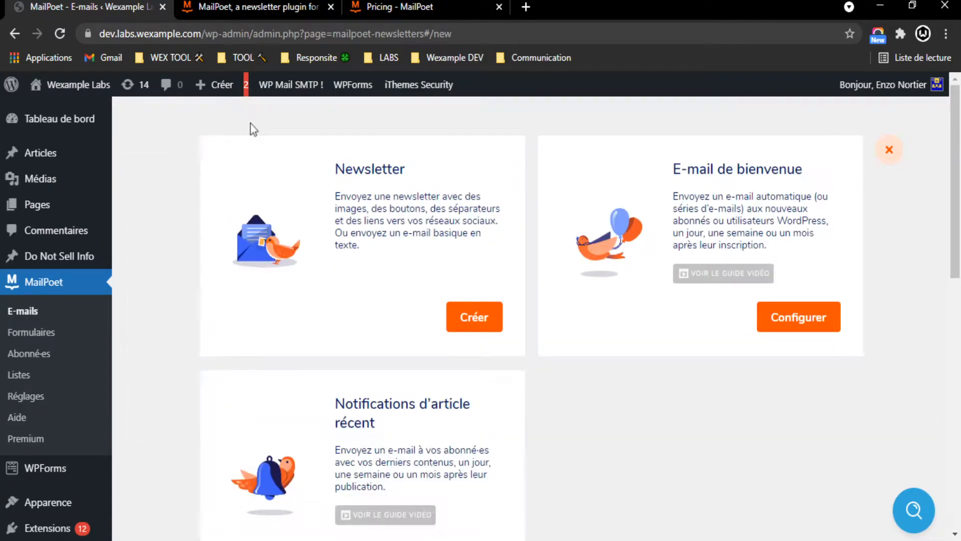
{"action": "scroll", "coordinate": [561, 301], "scroll_direction": "down", "scroll_amount": 2}
{"action": "scroll", "coordinate": [556, 285], "scroll_direction": "up", "scroll_amount": 2}
{"action": "scroll", "coordinate": [600, 325], "scroll_direction": "down", "scroll_amount": 2}
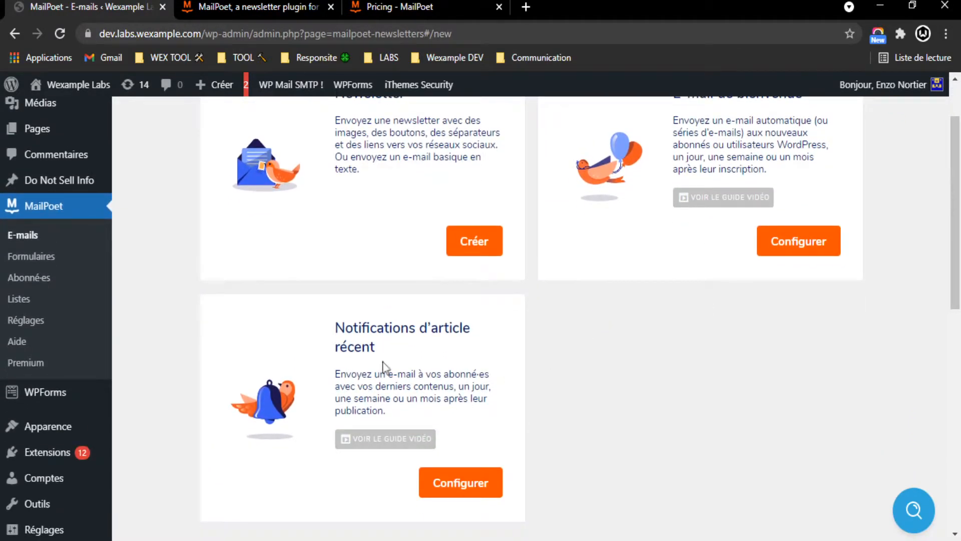
{"action": "scroll", "coordinate": [590, 301], "scroll_direction": "up", "scroll_amount": 2}
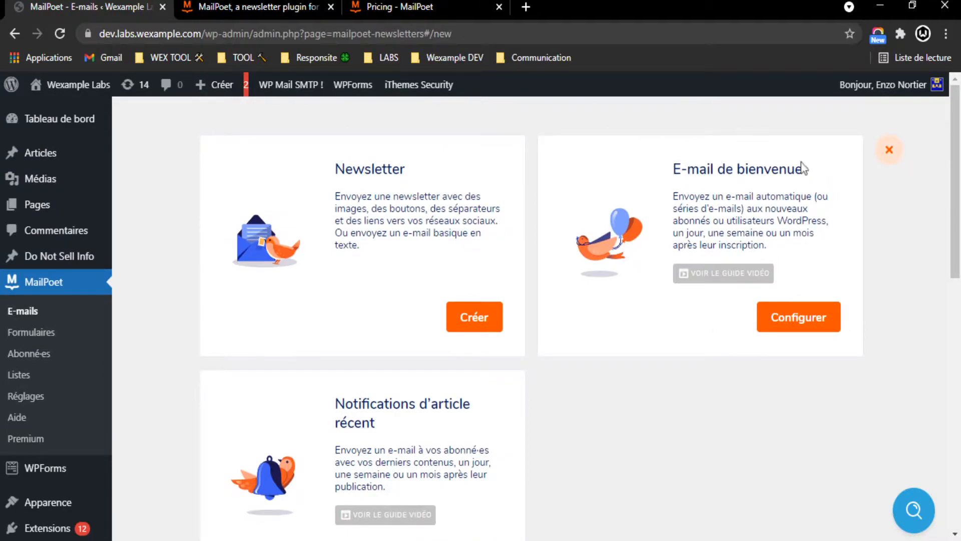
{"action": "left_click_drag", "start_coordinate": [316, 168], "coordinate": [458, 215]}
{"action": "left_click", "coordinate": [461, 226]}
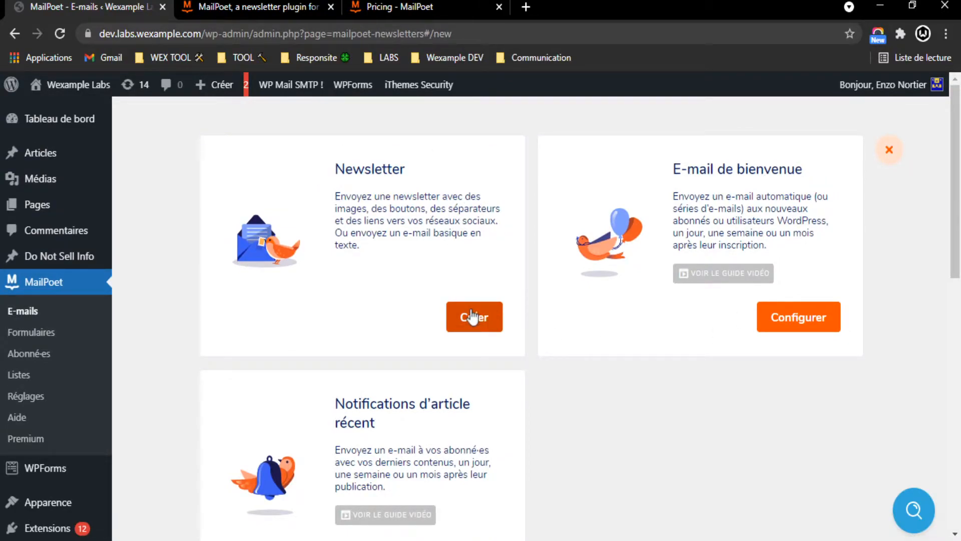
{"action": "left_click", "coordinate": [485, 324]}
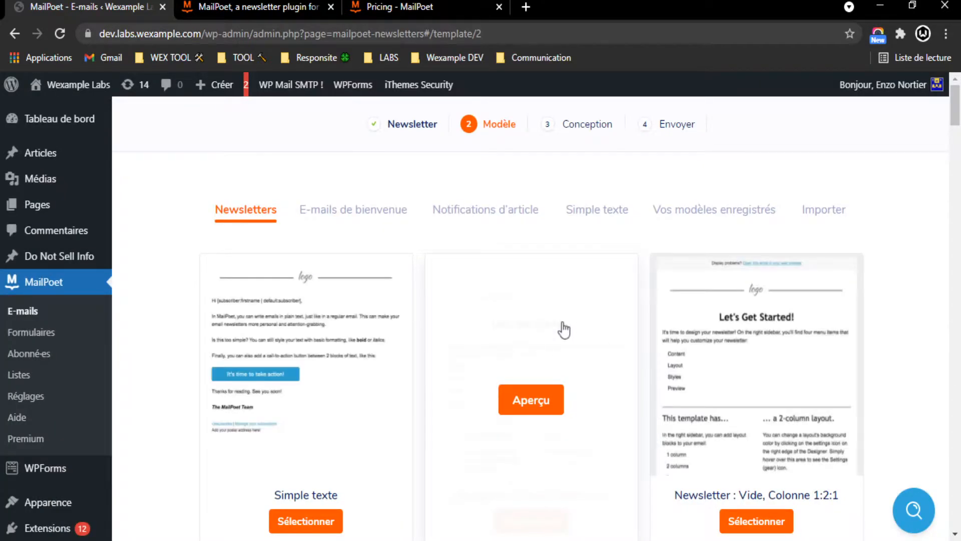
Step: Browse the template gallery for newsletters and examine the full preview of the Guitariste template
{"action": "scroll", "coordinate": [351, 240], "scroll_direction": "down", "scroll_amount": 2}
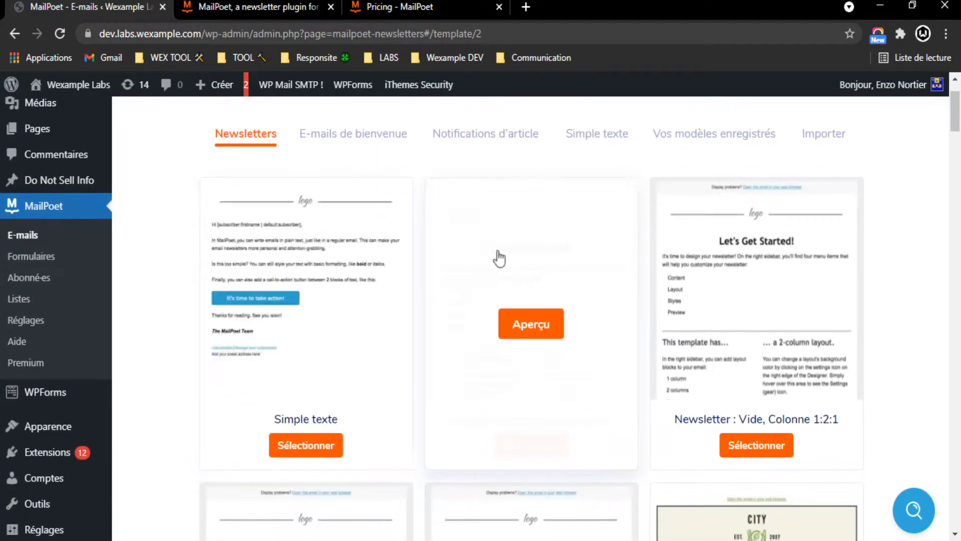
{"action": "scroll", "coordinate": [938, 268], "scroll_direction": "down", "scroll_amount": 10}
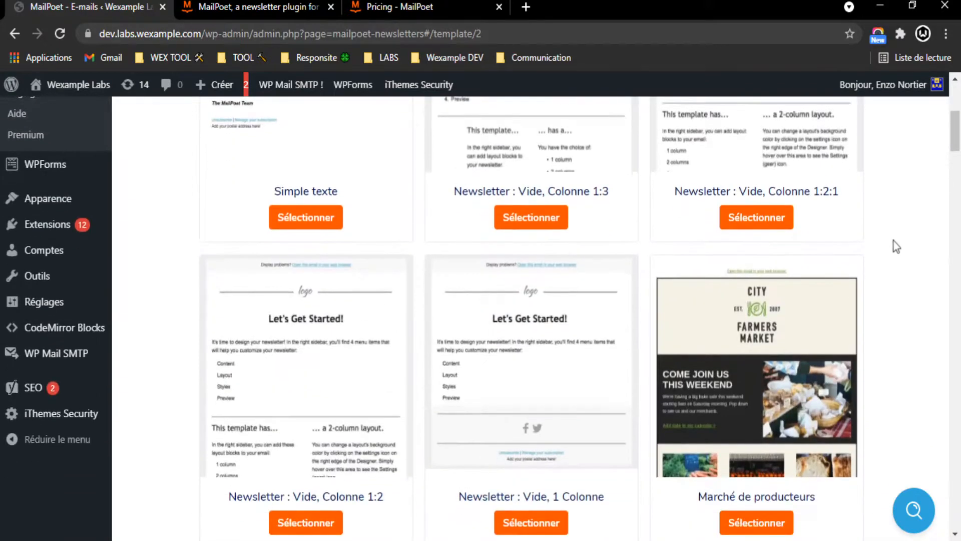
{"action": "scroll", "coordinate": [941, 271], "scroll_direction": "down", "scroll_amount": 8}
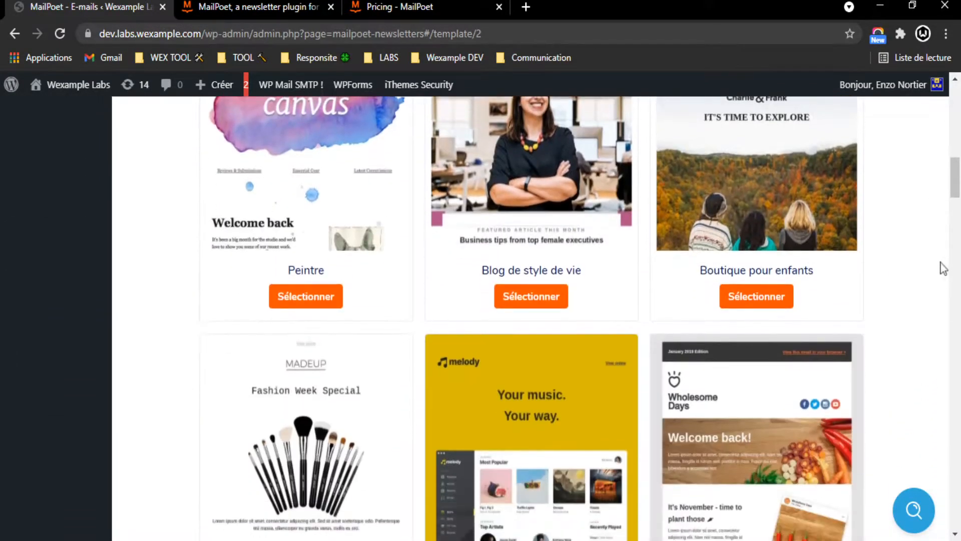
{"action": "scroll", "coordinate": [946, 280], "scroll_direction": "down", "scroll_amount": 8}
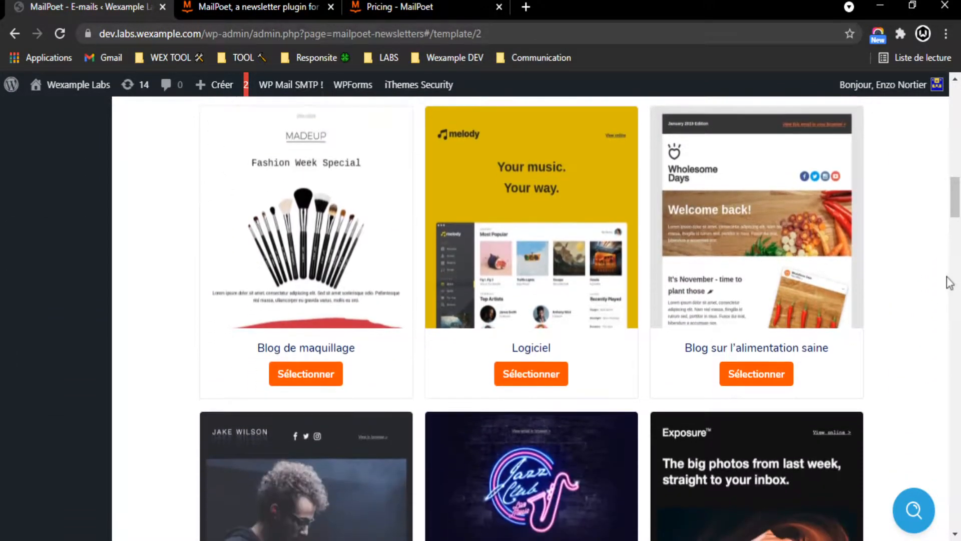
{"action": "scroll", "coordinate": [943, 268], "scroll_direction": "down", "scroll_amount": 2}
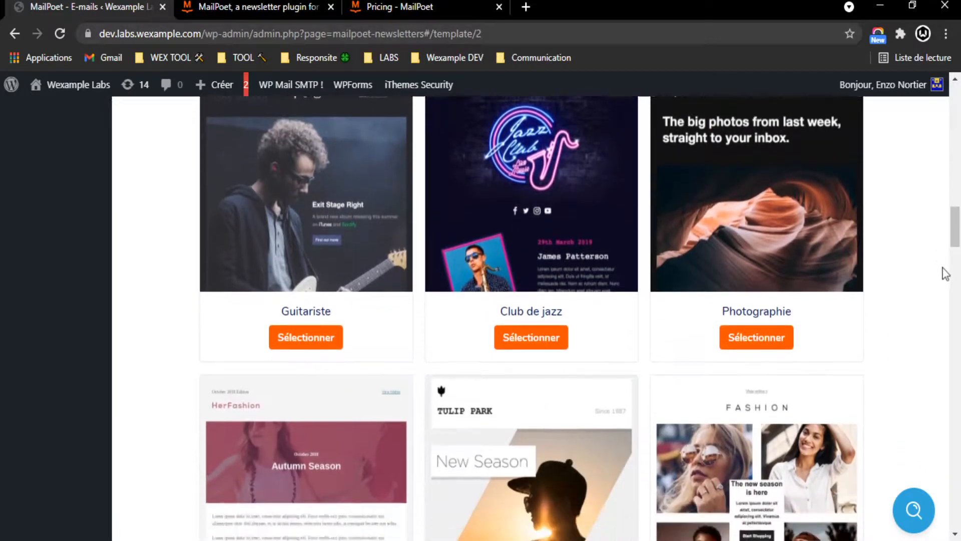
{"action": "scroll", "coordinate": [292, 351], "scroll_direction": "up", "scroll_amount": 3}
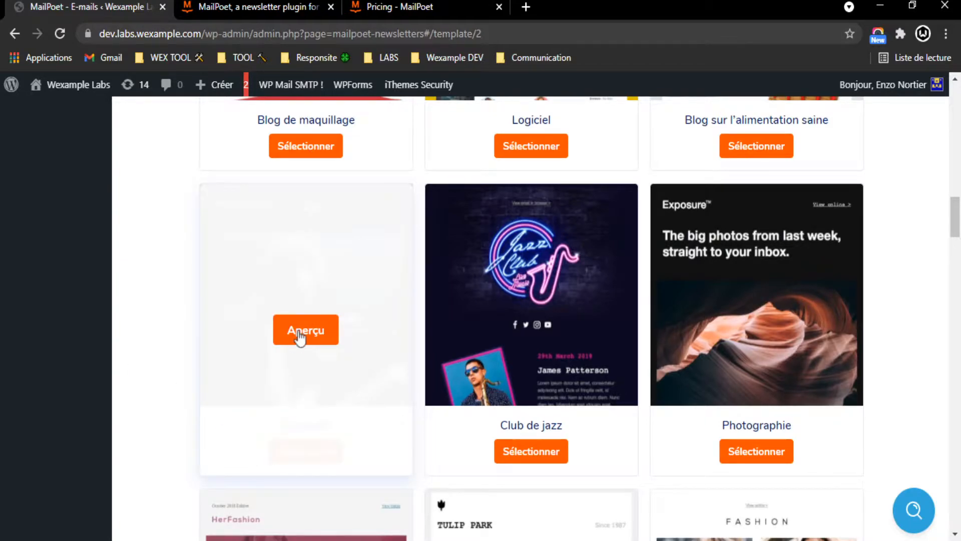
{"action": "left_click", "coordinate": [299, 335]}
{"action": "scroll", "coordinate": [482, 299], "scroll_direction": "down", "scroll_amount": 10}
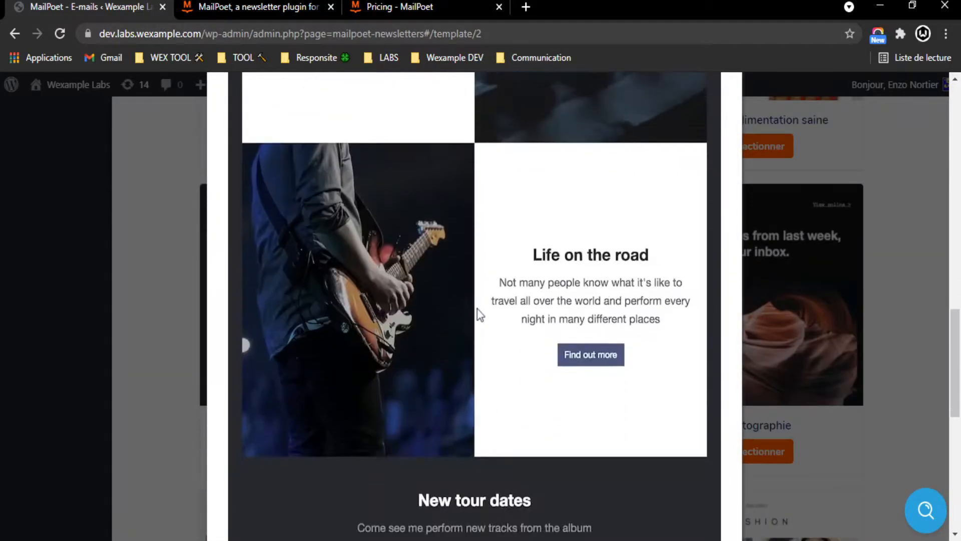
{"action": "scroll", "coordinate": [476, 313], "scroll_direction": "down", "scroll_amount": 10}
{"action": "scroll", "coordinate": [476, 303], "scroll_direction": "up", "scroll_amount": 20}
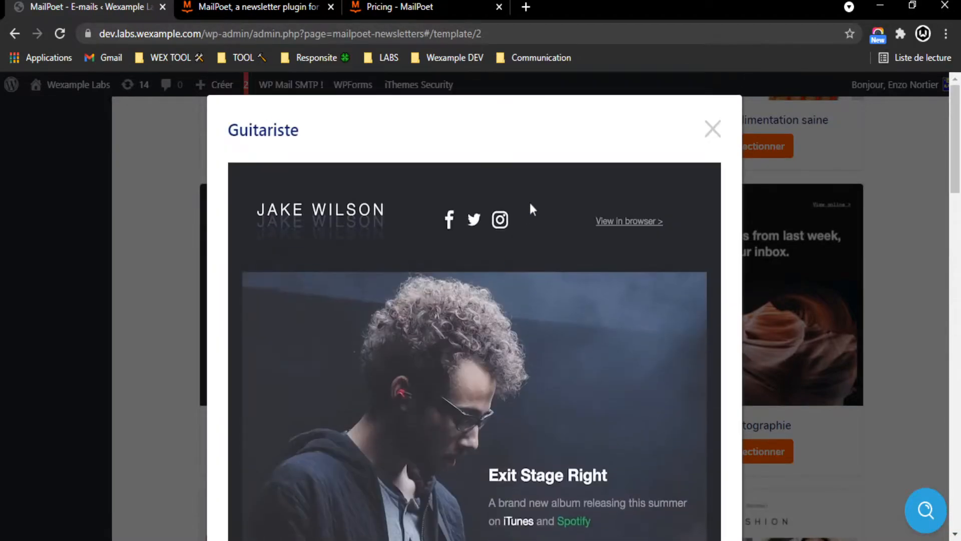
{"action": "left_click", "coordinate": [712, 130]}
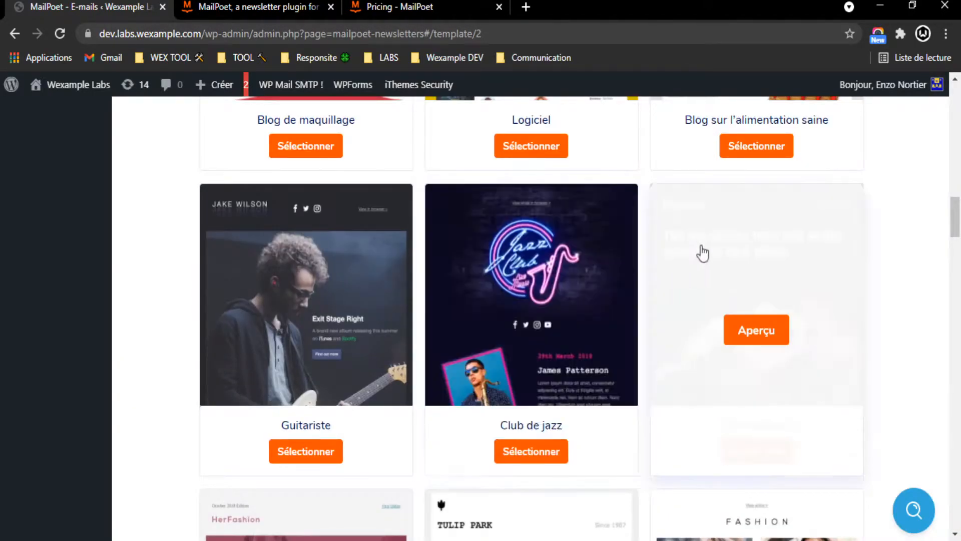
Step: Preview the Photographie template in full and select it for the newsletter
{"action": "left_click", "coordinate": [760, 334]}
{"action": "scroll", "coordinate": [515, 350], "scroll_direction": "down", "scroll_amount": 15}
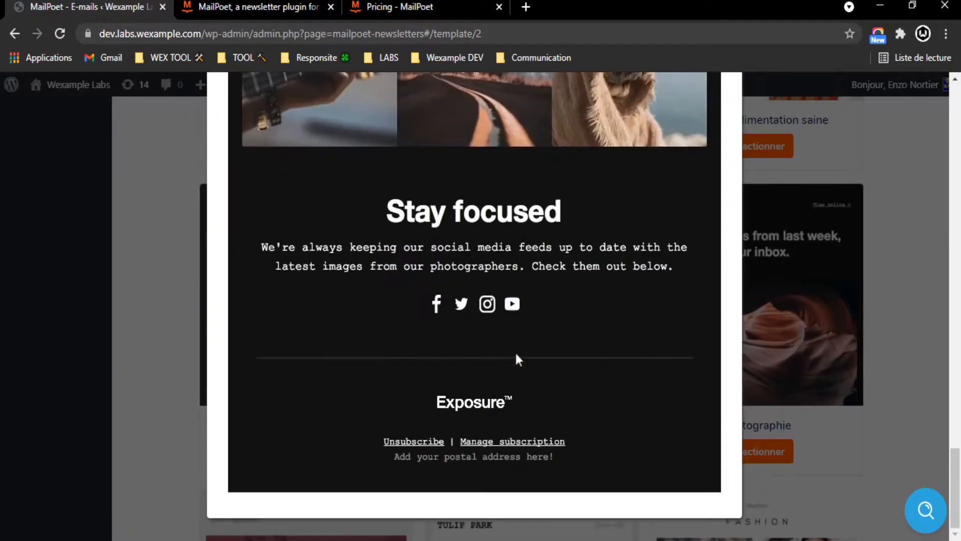
{"action": "left_click", "coordinate": [769, 275]}
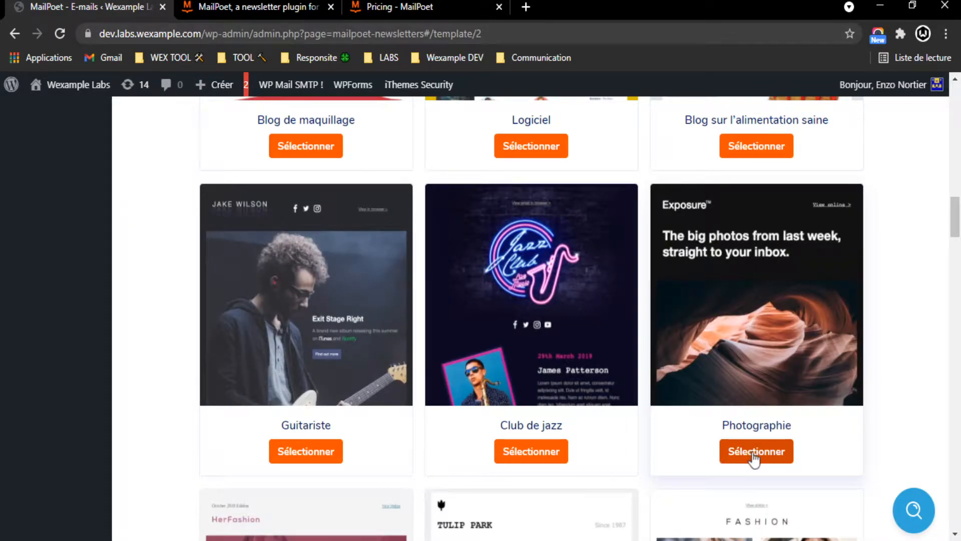
{"action": "left_click", "coordinate": [754, 455]}
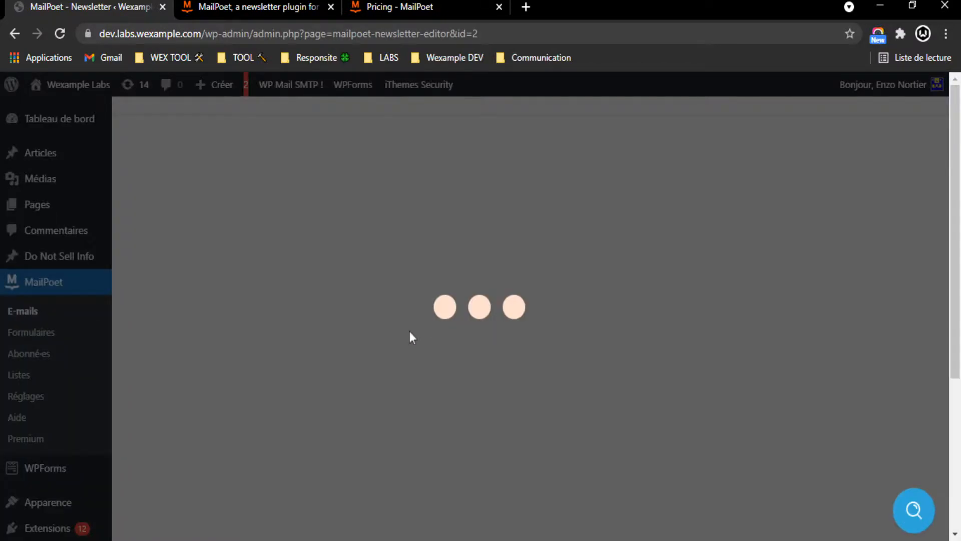
Step: Examine the newsletter design page: the subject and preview text fields, the template's blocks and their controls, and the available content elements
{"action": "scroll", "coordinate": [681, 246], "scroll_direction": "down", "scroll_amount": 3}
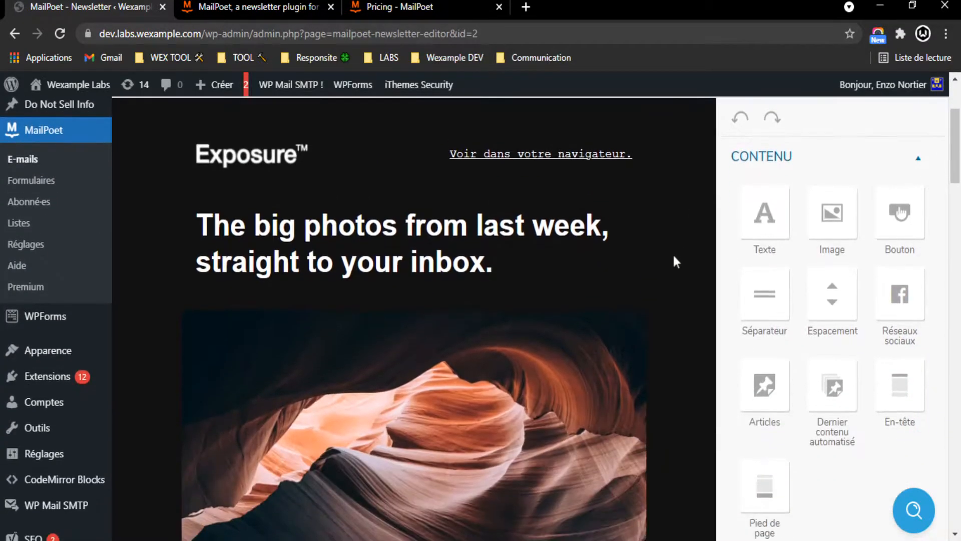
{"action": "scroll", "coordinate": [686, 275], "scroll_direction": "up", "scroll_amount": 3}
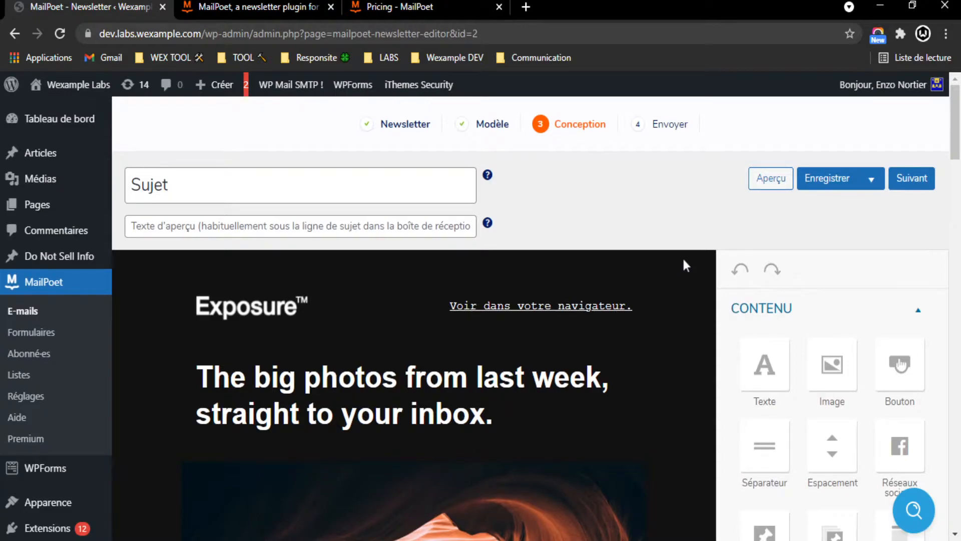
{"action": "scroll", "coordinate": [700, 257], "scroll_direction": "down", "scroll_amount": 5}
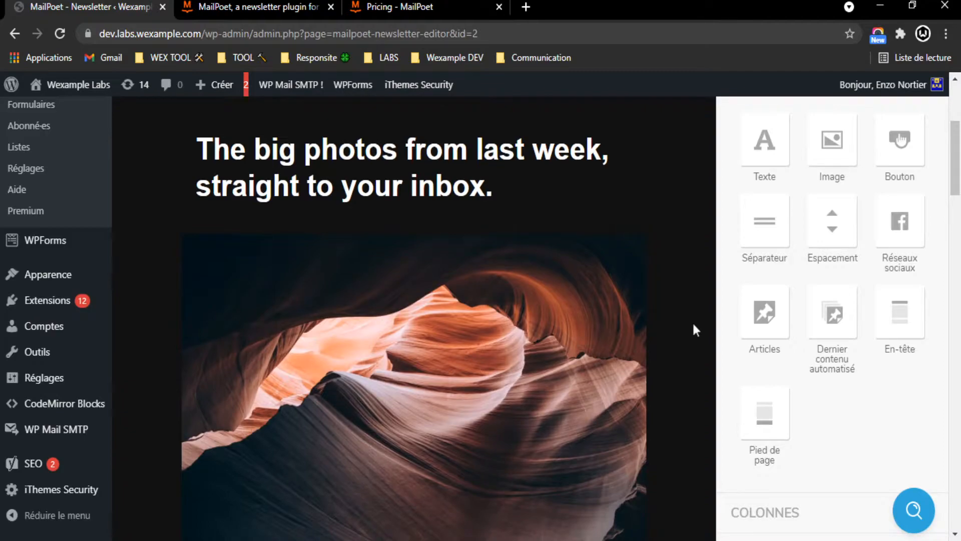
{"action": "scroll", "coordinate": [692, 321], "scroll_direction": "up", "scroll_amount": 5}
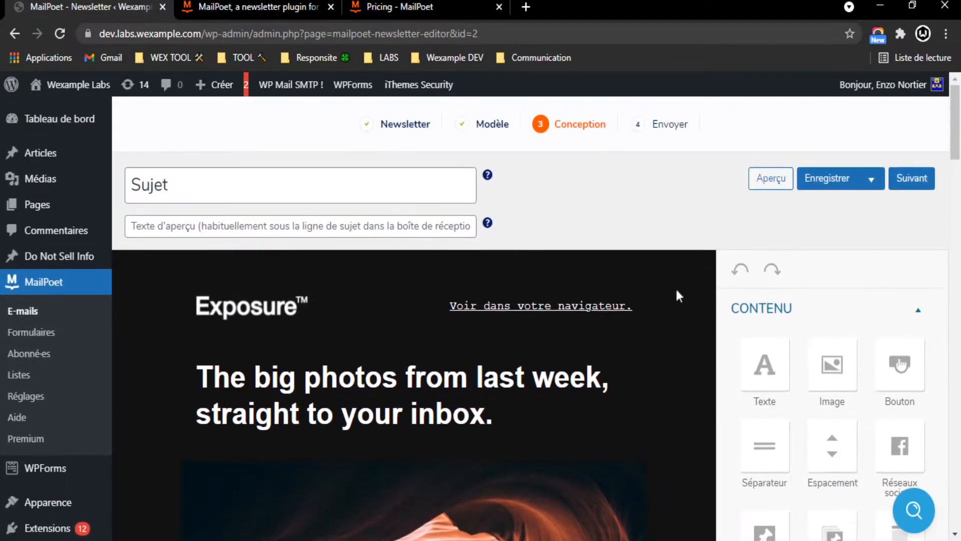
{"action": "scroll", "coordinate": [684, 283], "scroll_direction": "down", "scroll_amount": 3}
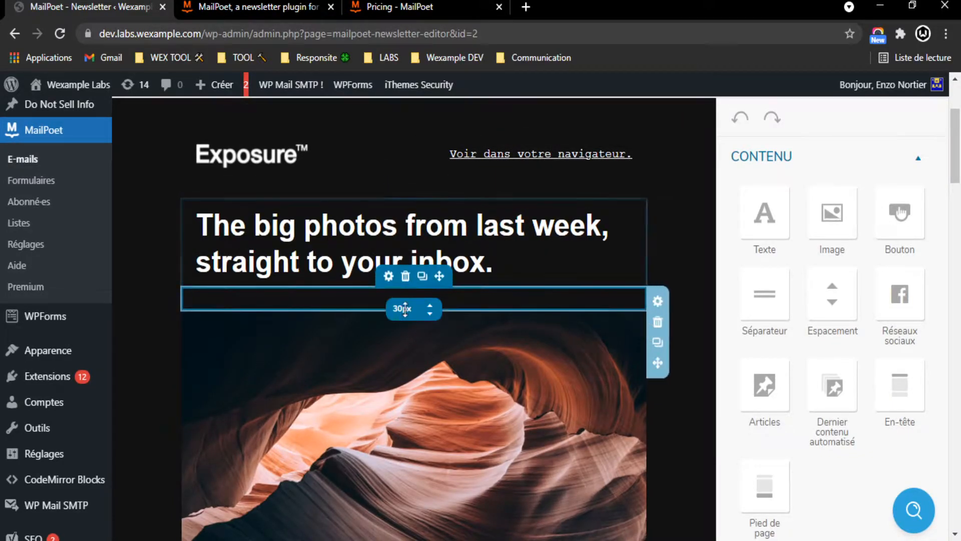
{"action": "scroll", "coordinate": [536, 323], "scroll_direction": "down", "scroll_amount": 2}
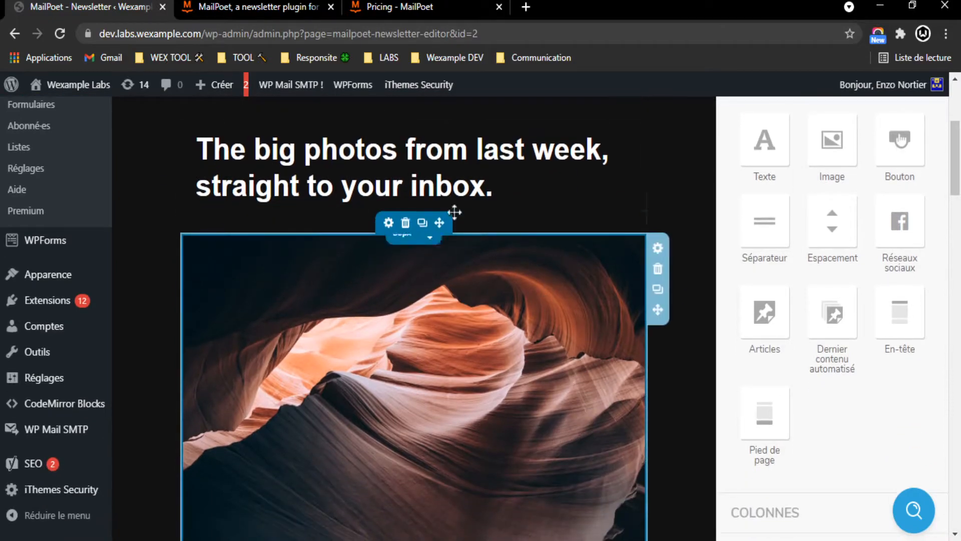
{"action": "scroll", "coordinate": [521, 234], "scroll_direction": "up", "scroll_amount": 3}
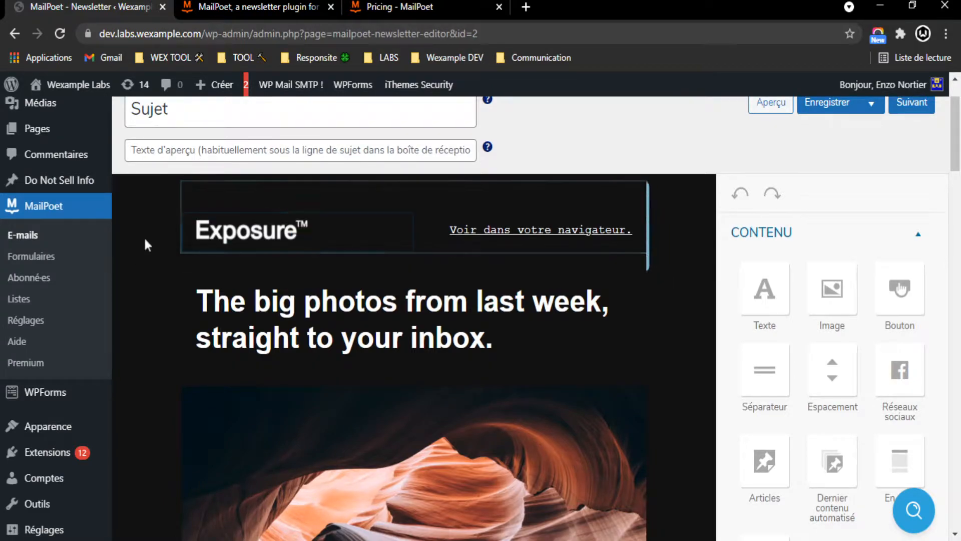
{"action": "scroll", "coordinate": [434, 244], "scroll_direction": "down", "scroll_amount": 14}
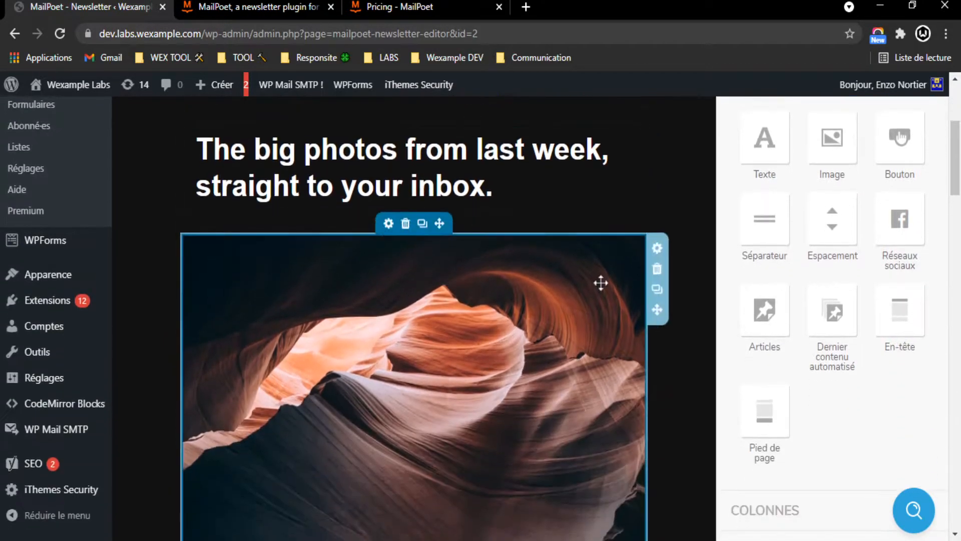
{"action": "scroll", "coordinate": [401, 279], "scroll_direction": "up", "scroll_amount": 5}
{"action": "scroll", "coordinate": [474, 248], "scroll_direction": "up", "scroll_amount": 10}
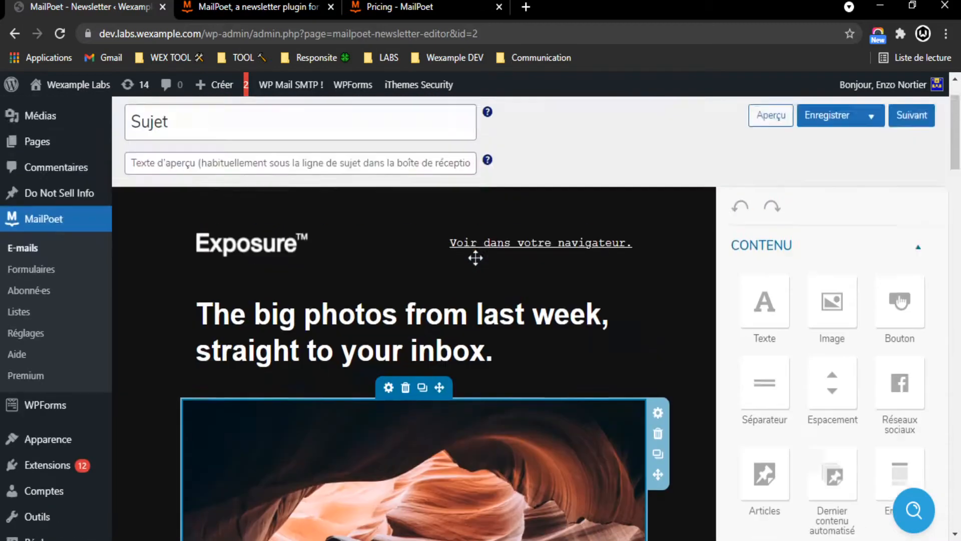
Step: Move the headline "The big photos from last week, straight to your inbox." directly beneath the Exposure header and delete the emptied container
{"action": "scroll", "coordinate": [474, 314], "scroll_direction": "down", "scroll_amount": 2}
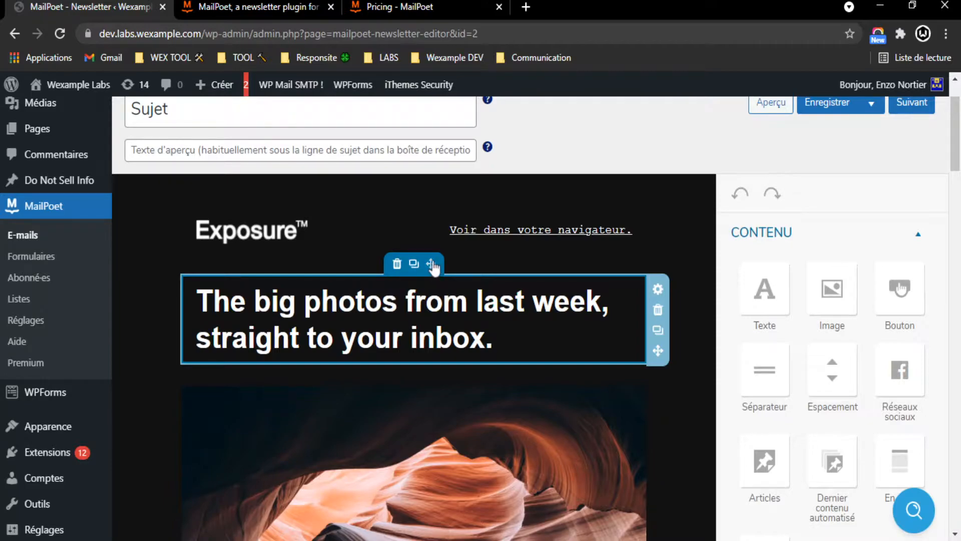
{"action": "mouse_move", "coordinate": [433, 267]}
{"action": "left_mouse_down"}
{"action": "mouse_move", "coordinate": [440, 258]}
{"action": "mouse_move", "coordinate": [427, 272]}
{"action": "mouse_move", "coordinate": [354, 260]}
{"action": "mouse_move", "coordinate": [455, 249]}
{"action": "mouse_move", "coordinate": [428, 259]}
{"action": "left_mouse_up"}
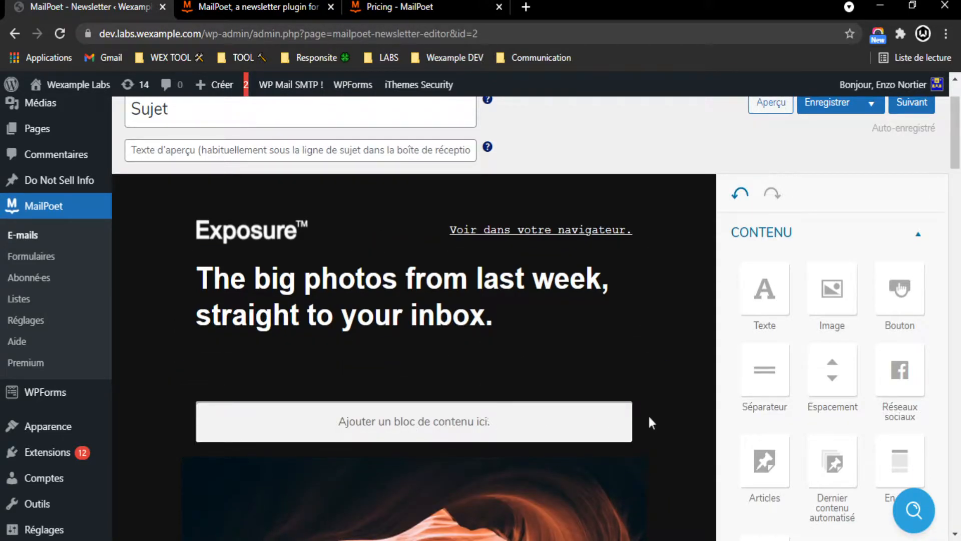
{"action": "left_click", "coordinate": [658, 421]}
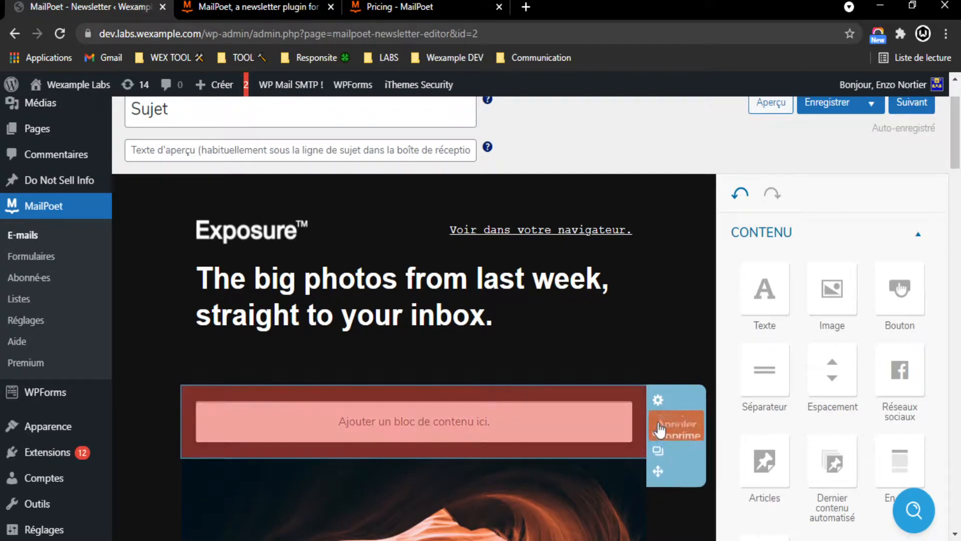
{"action": "left_click", "coordinate": [671, 435]}
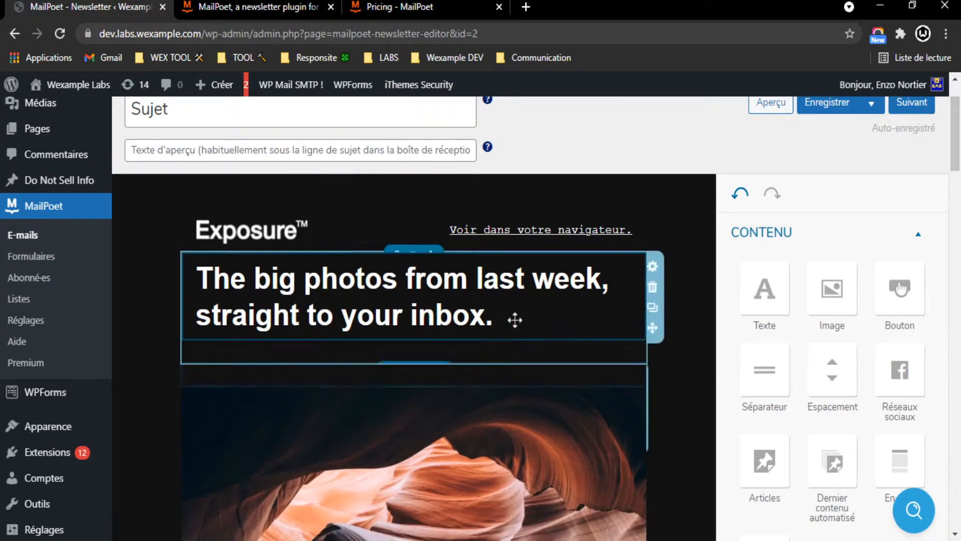
Step: Try to add a Séparateur block between the headline and the canyon photo
{"action": "scroll", "coordinate": [550, 320], "scroll_direction": "down", "scroll_amount": 2}
{"action": "left_click_drag", "start_coordinate": [761, 328], "coordinate": [528, 283]}
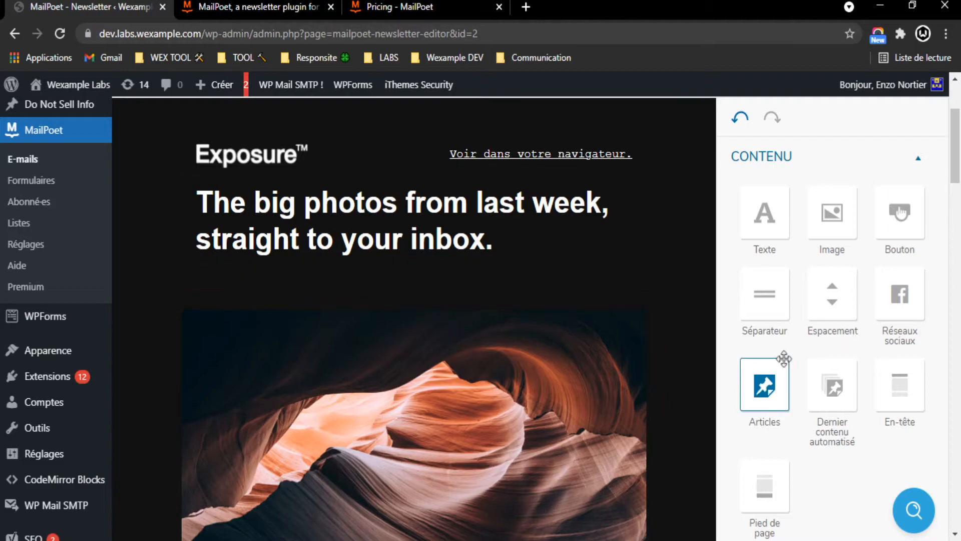
Step: Append "test" to the headline beneath the Exposure header and centre the headline
{"action": "left_click", "coordinate": [427, 204]}
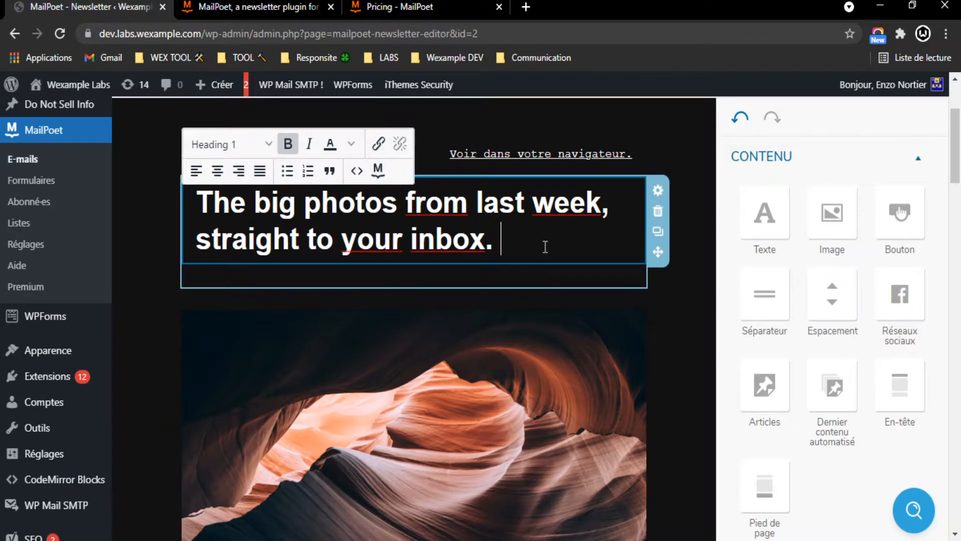
{"action": "type", "text": "sdgrs"}
{"action": "key", "text": "BackSpace"}
{"action": "key", "text": "BackSpace"}
{"action": "key", "text": "BackSpace"}
{"action": "key", "text": "BackSpace"}
{"action": "type", "text": "test"}
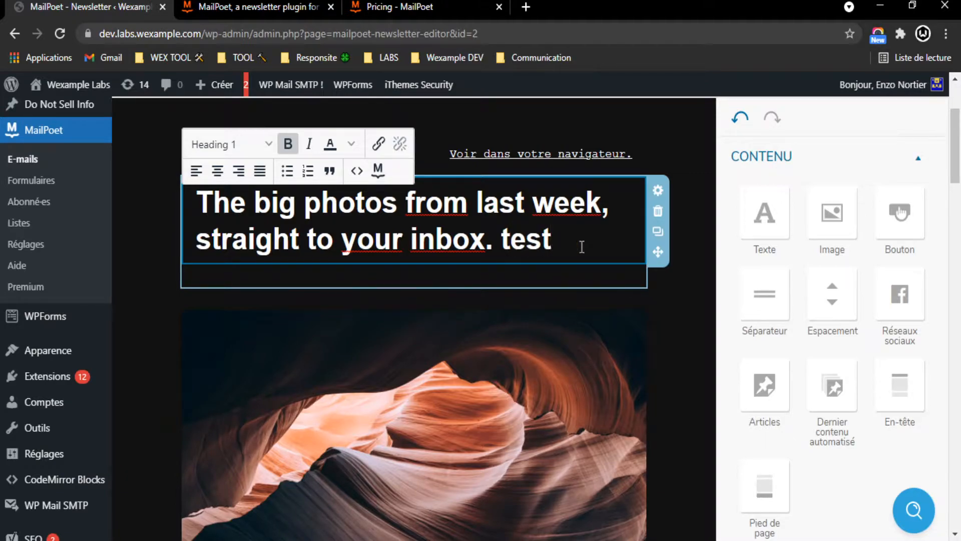
{"action": "left_click", "coordinate": [217, 171]}
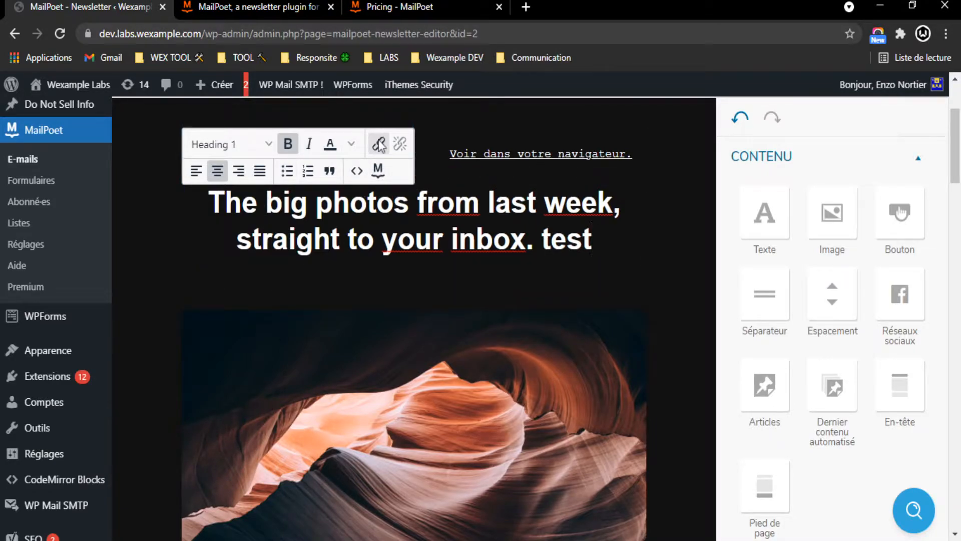
{"action": "left_click", "coordinate": [676, 268]}
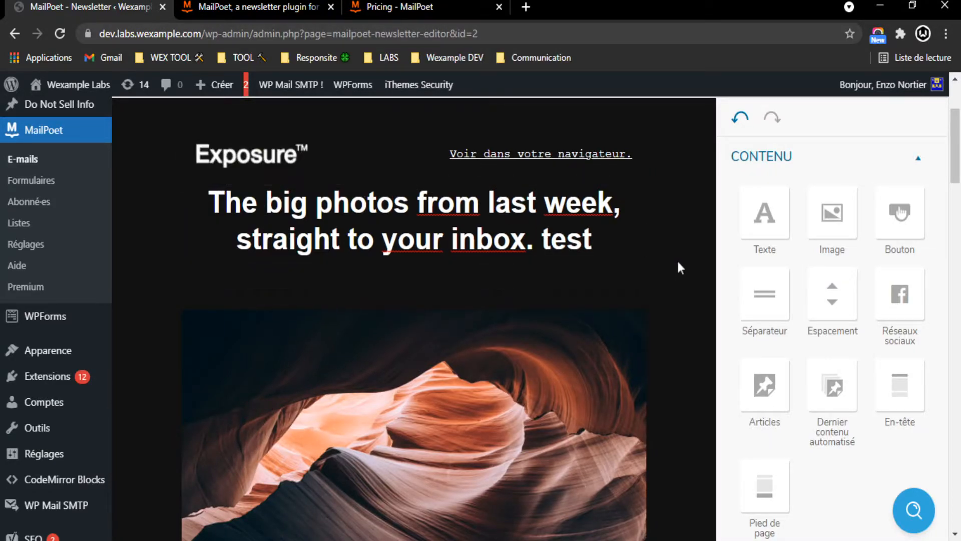
{"action": "triple_click", "coordinate": [503, 159]}
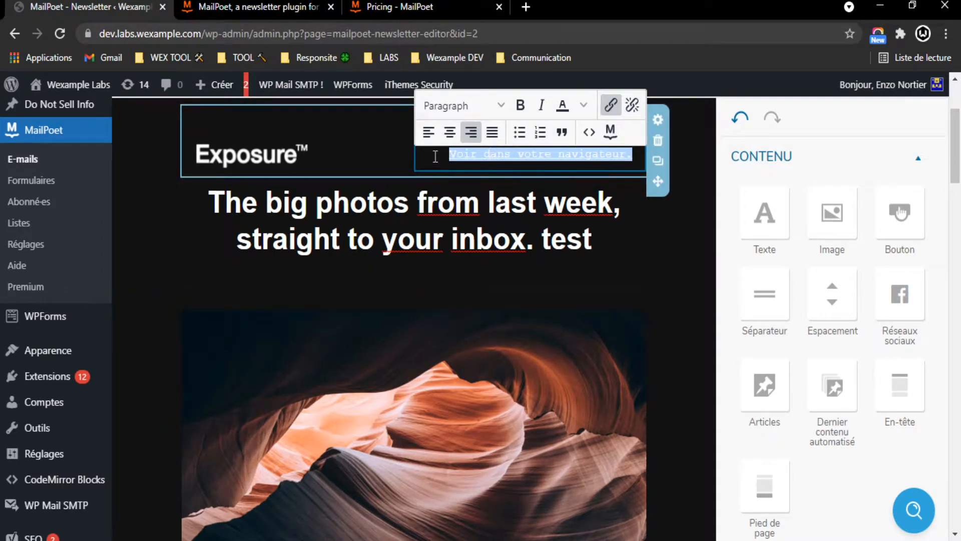
{"action": "left_click", "coordinate": [689, 198]}
Step: Replace the canyon photo with the red Wexie icon from the media library
{"action": "scroll", "coordinate": [311, 171], "scroll_direction": "down", "scroll_amount": 5}
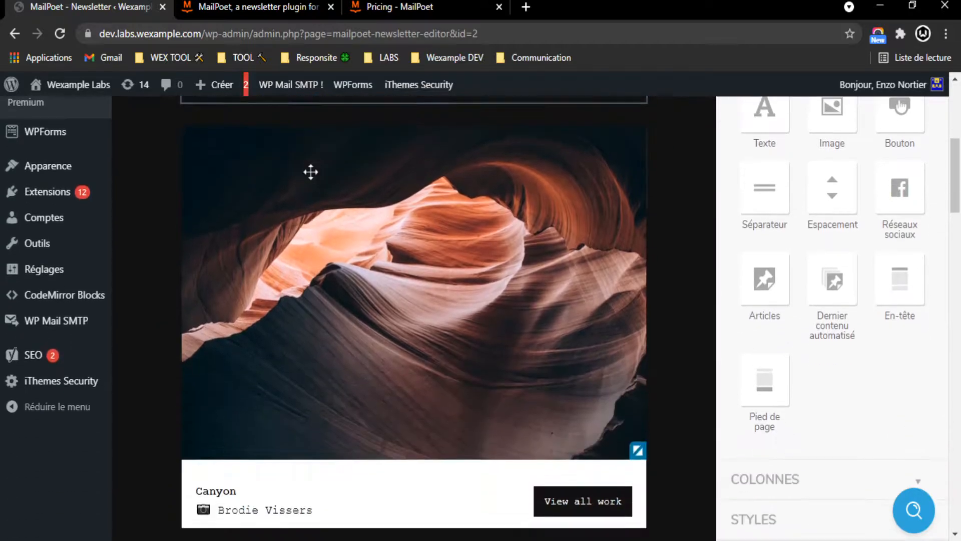
{"action": "left_click", "coordinate": [381, 210]}
{"action": "scroll", "coordinate": [395, 218], "scroll_direction": "up", "scroll_amount": 2}
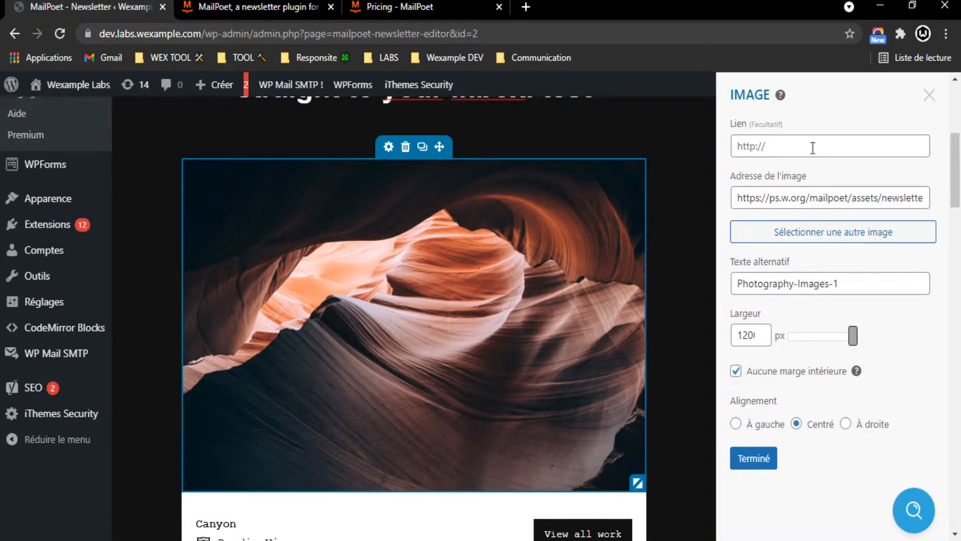
{"action": "left_click_drag", "start_coordinate": [734, 199], "coordinate": [958, 205]}
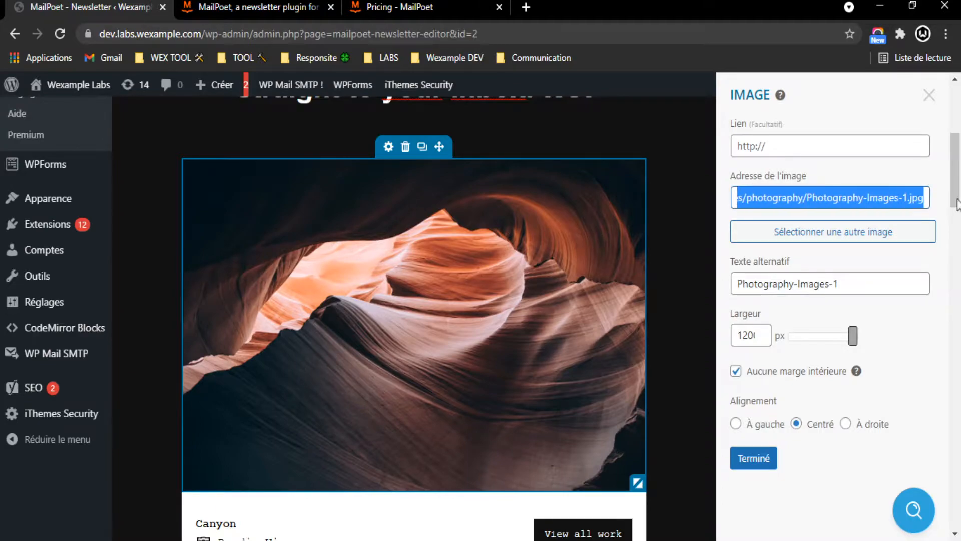
{"action": "left_click", "coordinate": [826, 233]}
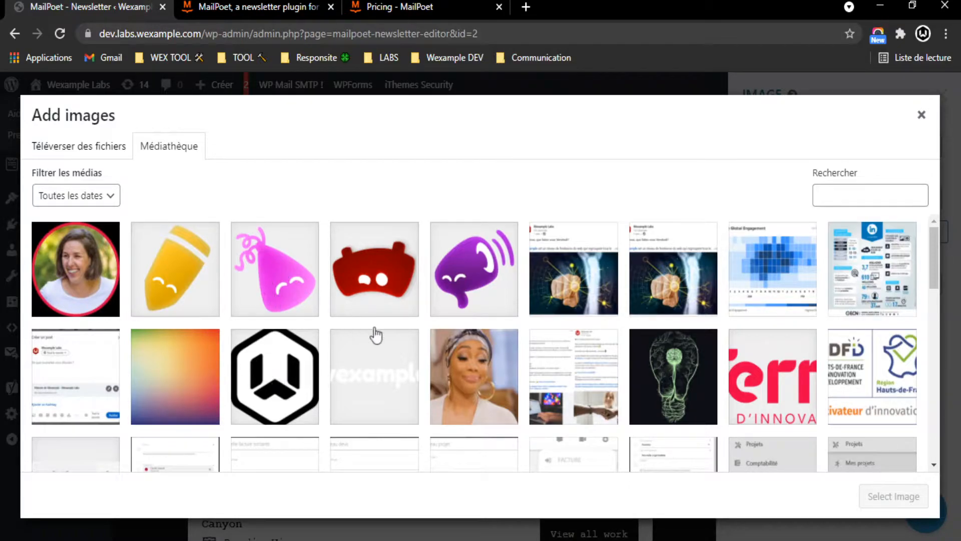
{"action": "scroll", "coordinate": [275, 308], "scroll_direction": "down", "scroll_amount": 3}
{"action": "scroll", "coordinate": [445, 323], "scroll_direction": "up", "scroll_amount": 3}
{"action": "scroll", "coordinate": [446, 323], "scroll_direction": "down", "scroll_amount": 3}
{"action": "scroll", "coordinate": [723, 391], "scroll_direction": "up", "scroll_amount": 3}
{"action": "left_click", "coordinate": [401, 302]}
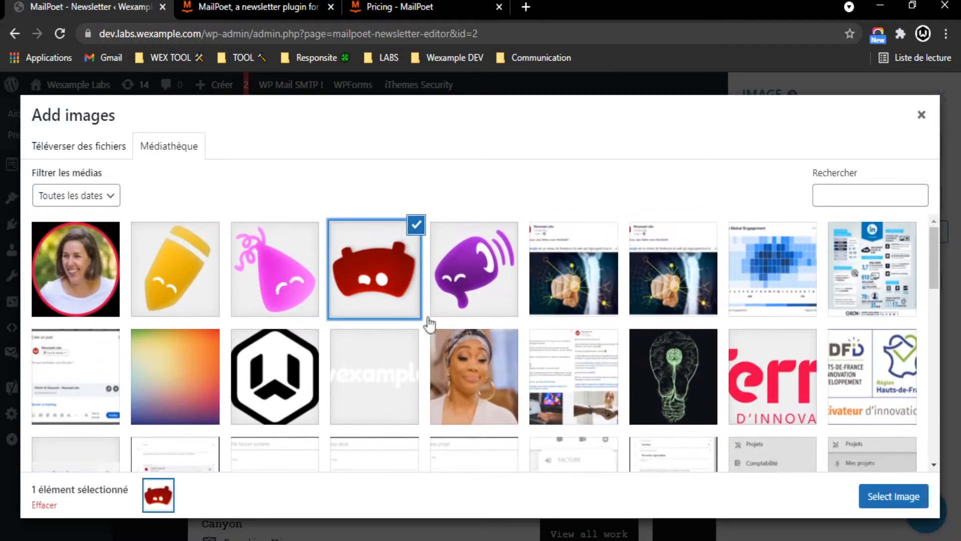
{"action": "left_click", "coordinate": [886, 496]}
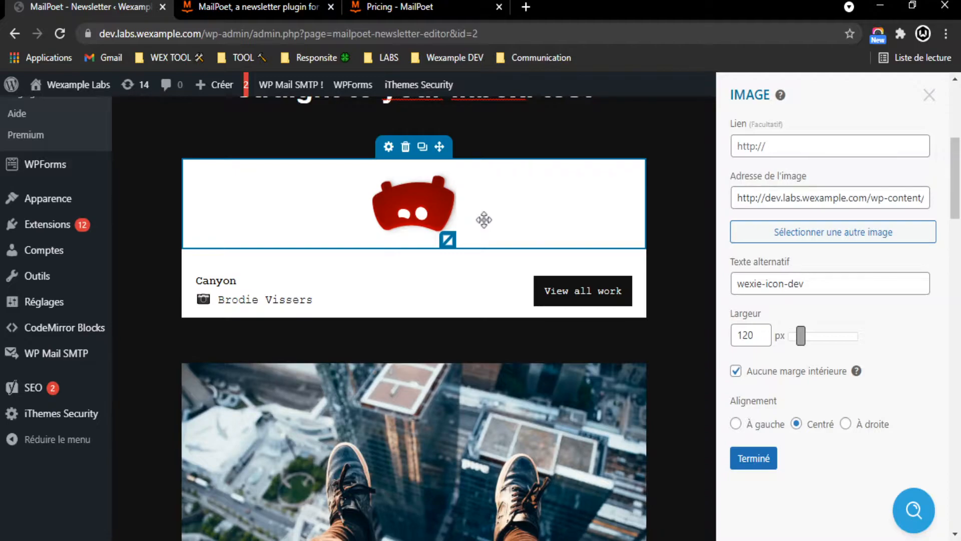
Step: Examine the red icon's image address, alternative text and width settings
{"action": "left_click_drag", "start_coordinate": [752, 198], "coordinate": [831, 206]}
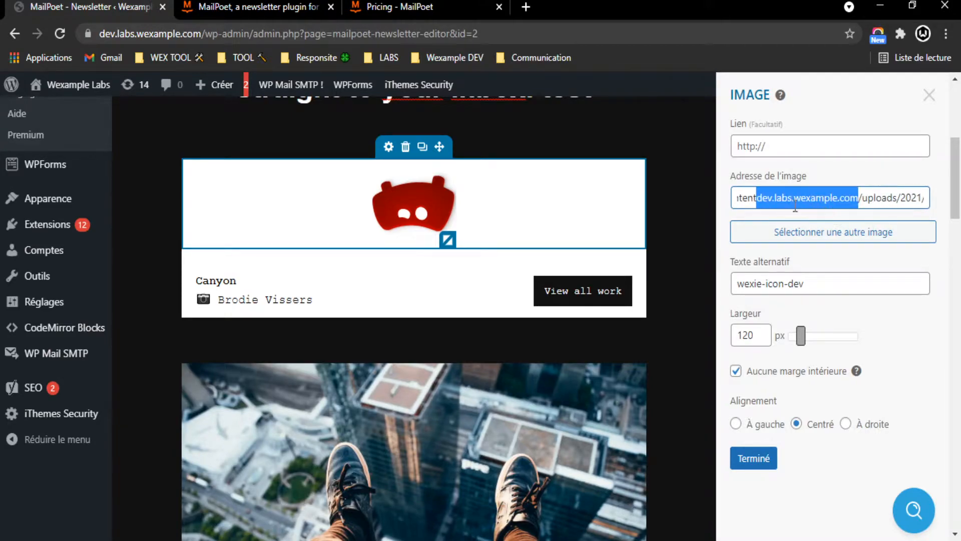
{"action": "key", "text": "ctrl+z"}
{"action": "left_click", "coordinate": [831, 199]}
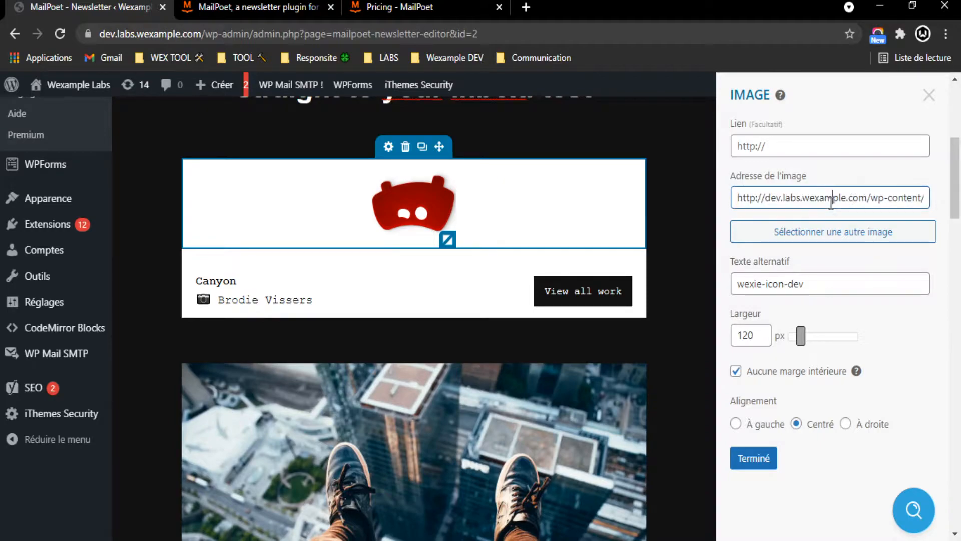
{"action": "left_click_drag", "start_coordinate": [820, 286], "coordinate": [778, 287]}
{"action": "left_click", "coordinate": [855, 312]}
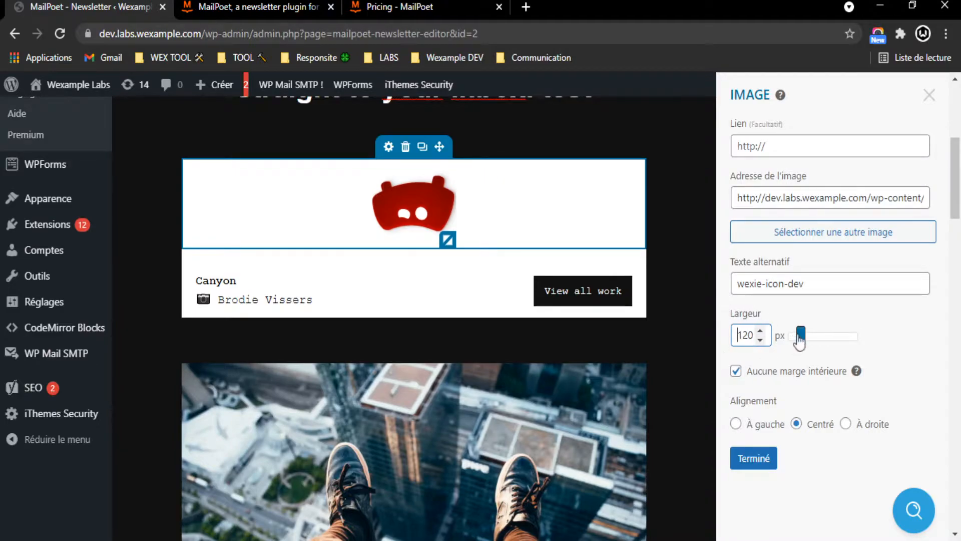
Step: Enlarge the red icon to a width of 164 px and close its image settings
{"action": "left_click_drag", "start_coordinate": [448, 240], "coordinate": [476, 311]}
{"action": "mouse_move", "coordinate": [463, 264]}
{"action": "left_mouse_down"}
{"action": "mouse_move", "coordinate": [451, 247]}
{"action": "mouse_move", "coordinate": [479, 262]}
{"action": "mouse_move", "coordinate": [466, 273]}
{"action": "left_mouse_up"}
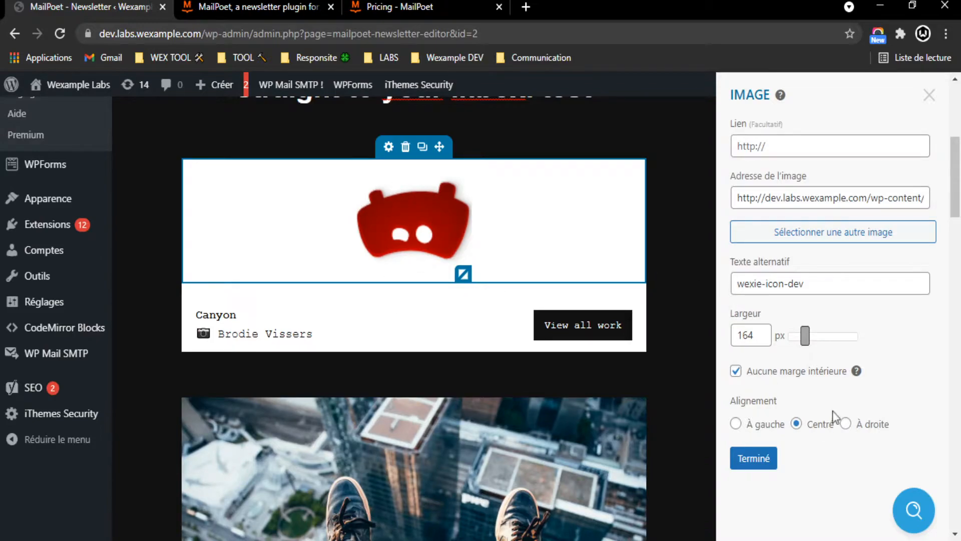
{"action": "scroll", "coordinate": [831, 410], "scroll_direction": "down", "scroll_amount": 2}
{"action": "scroll", "coordinate": [621, 381], "scroll_direction": "down", "scroll_amount": 1}
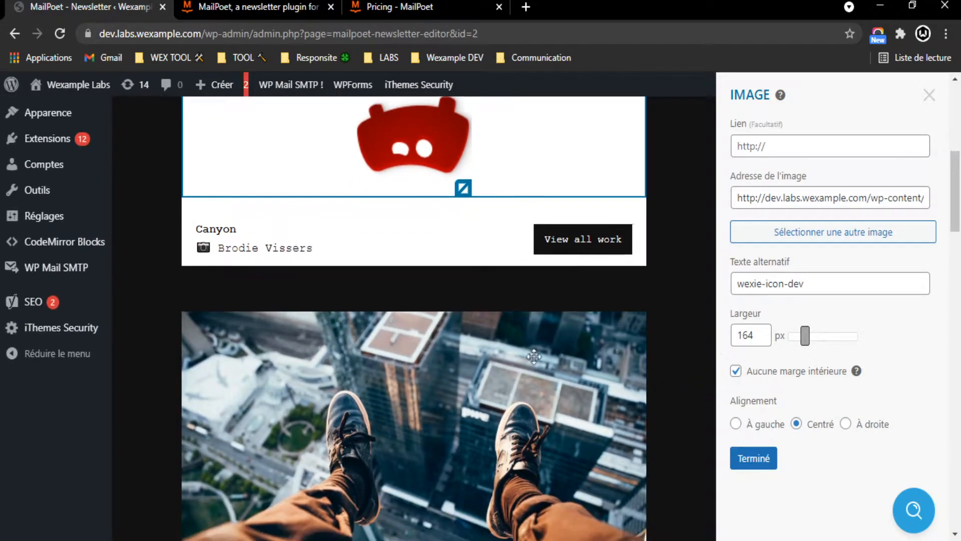
{"action": "left_click", "coordinate": [594, 305]}
Step: Examine the remaining newsletter blocks down to the footer and back up to the subject fields
{"action": "scroll", "coordinate": [595, 306], "scroll_direction": "down", "scroll_amount": 2}
{"action": "scroll", "coordinate": [594, 306], "scroll_direction": "up", "scroll_amount": 15}
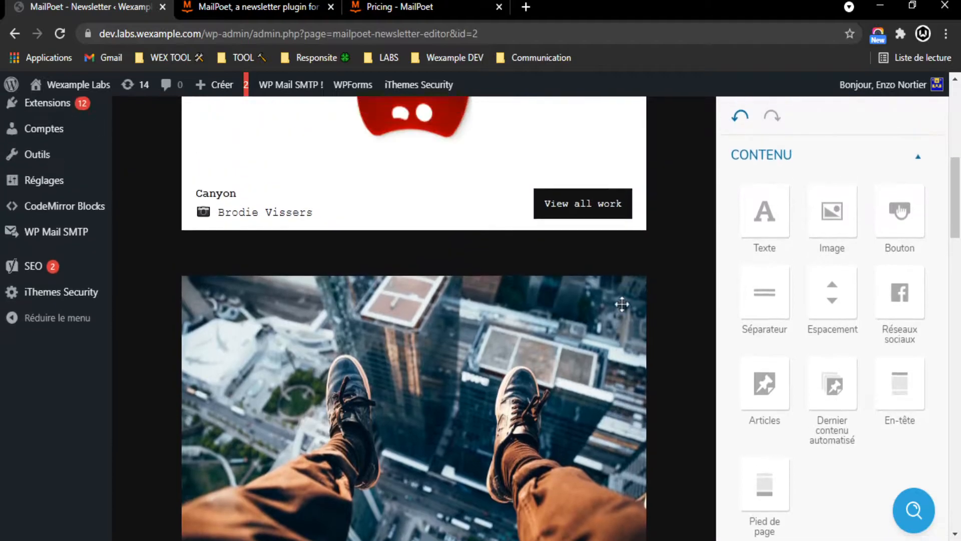
{"action": "scroll", "coordinate": [644, 288], "scroll_direction": "down", "scroll_amount": 5}
{"action": "scroll", "coordinate": [643, 288], "scroll_direction": "down", "scroll_amount": 15}
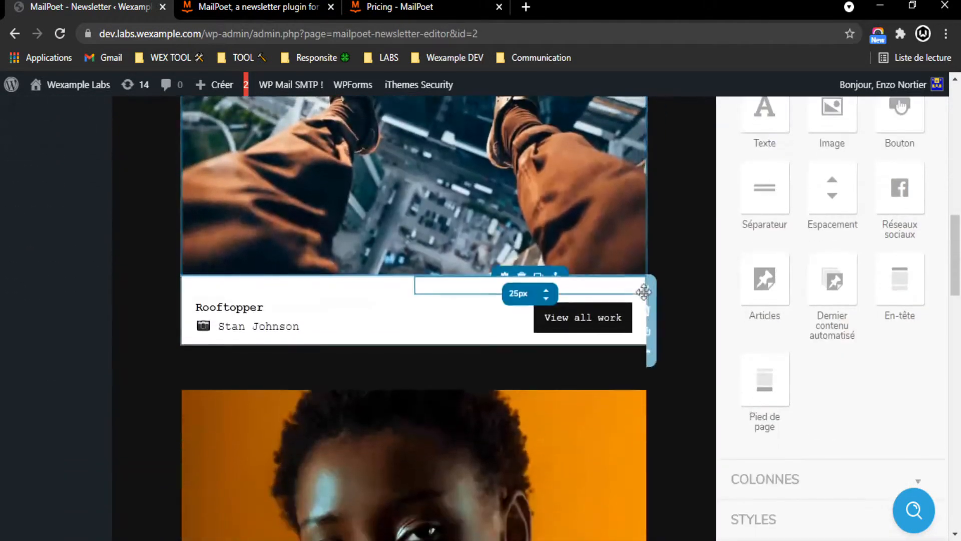
{"action": "scroll", "coordinate": [653, 327], "scroll_direction": "up", "scroll_amount": 8}
{"action": "scroll", "coordinate": [479, 316], "scroll_direction": "down", "scroll_amount": 15}
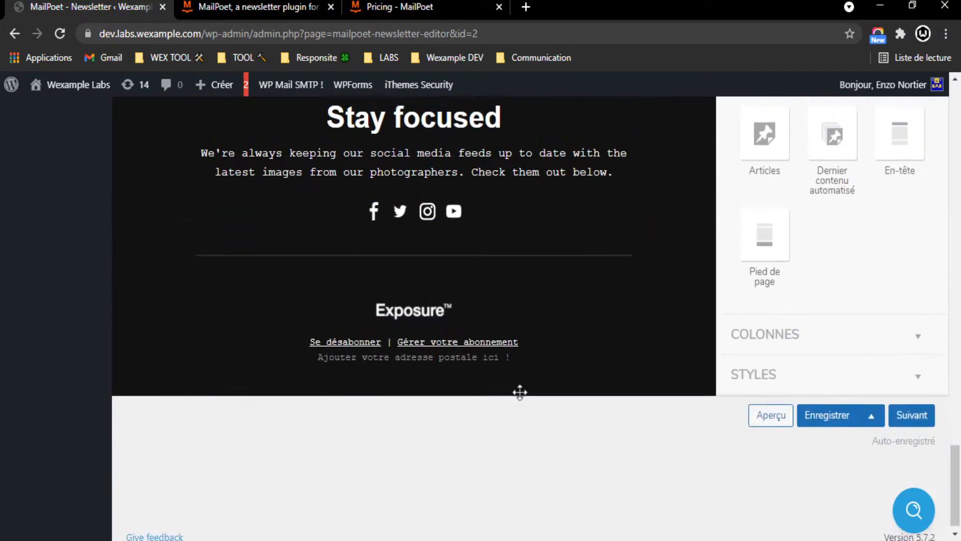
{"action": "scroll", "coordinate": [570, 376], "scroll_direction": "up", "scroll_amount": 15}
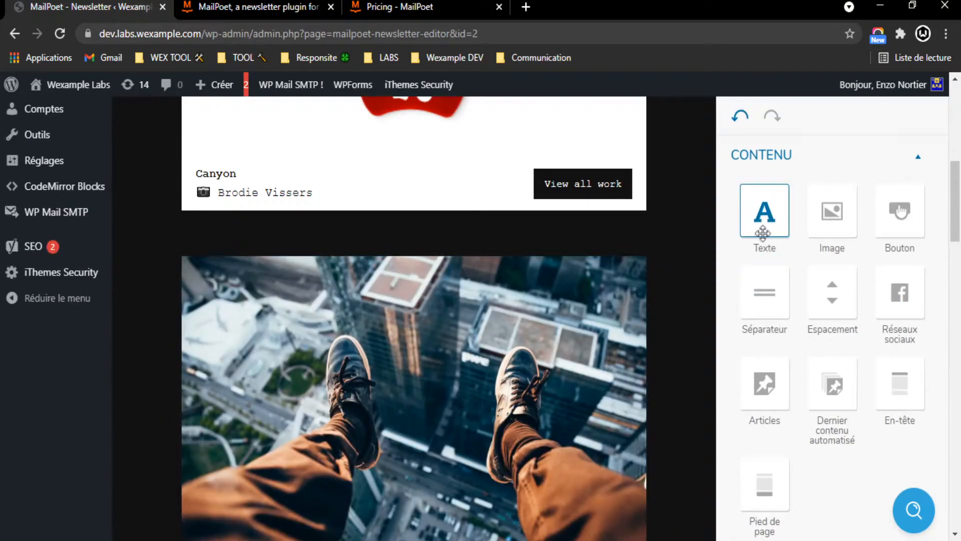
{"action": "scroll", "coordinate": [826, 326], "scroll_direction": "down", "scroll_amount": 6}
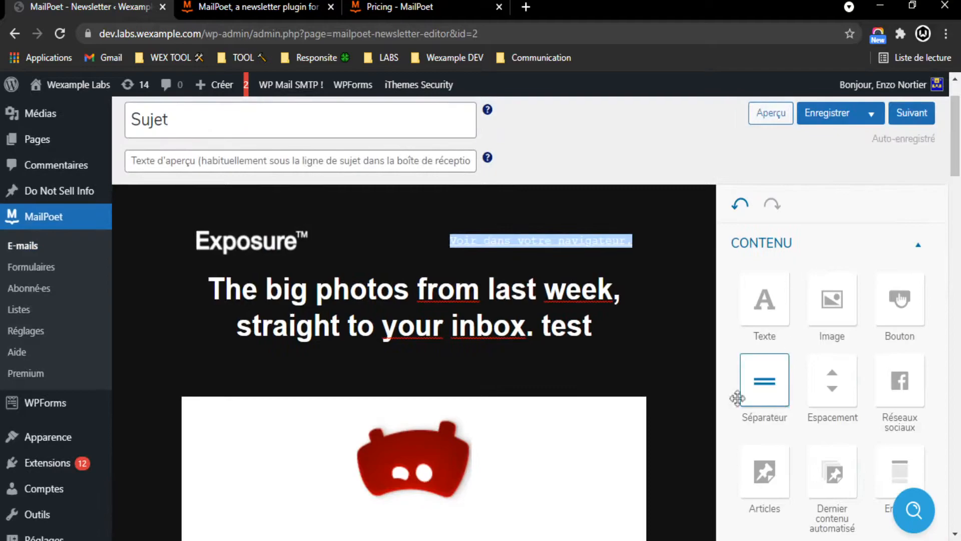
Step: Add a Texte block between the headline and the red icon and replace its placeholder with "Bonjour !"
{"action": "scroll", "coordinate": [651, 415], "scroll_direction": "down", "scroll_amount": 2}
{"action": "left_click_drag", "start_coordinate": [764, 226], "coordinate": [481, 288]}
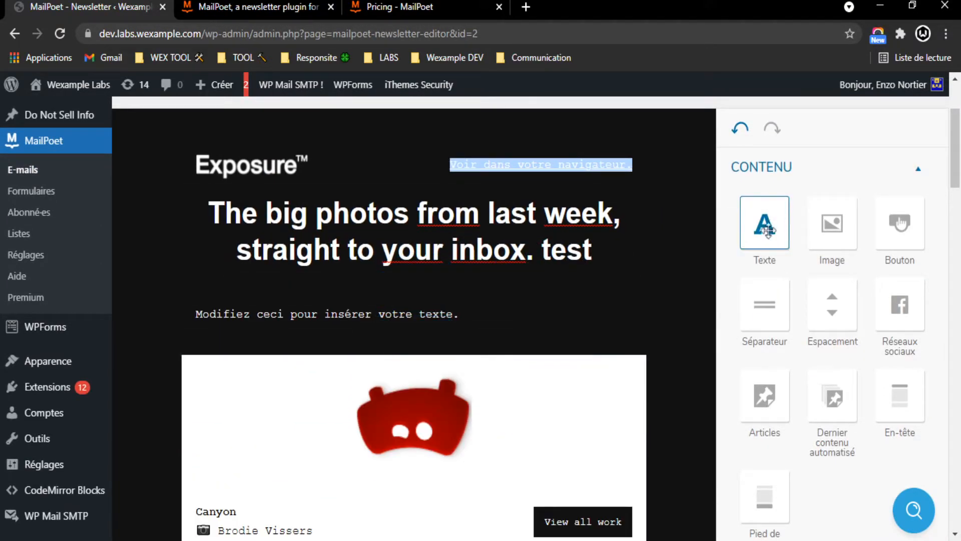
{"action": "left_click", "coordinate": [413, 315]}
{"action": "left_click_drag", "start_coordinate": [468, 315], "coordinate": [194, 315]}
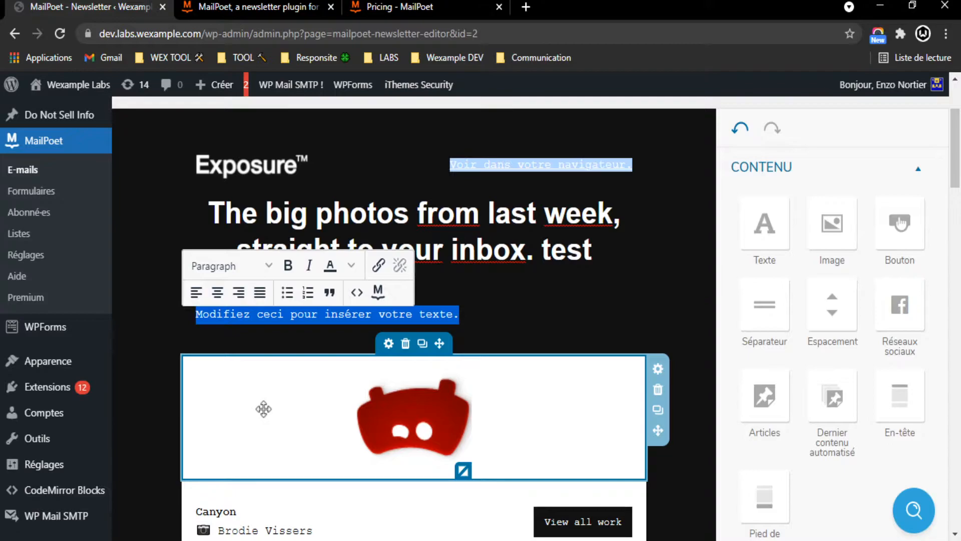
{"action": "type", "text": "Bonjour !"}
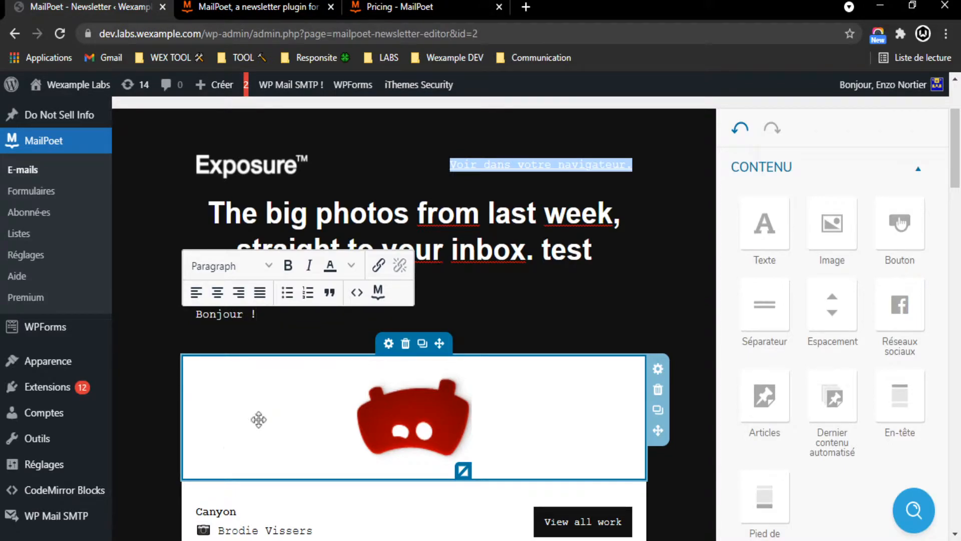
Step: Centre the "Bonjour !" text and make it bold
{"action": "left_click_drag", "start_coordinate": [269, 316], "coordinate": [178, 324]}
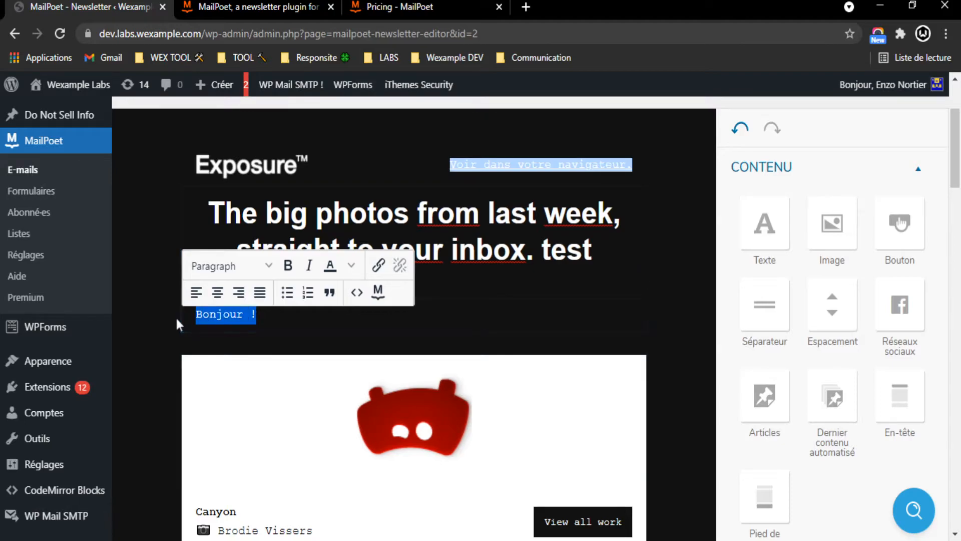
{"action": "left_click", "coordinate": [216, 292]}
{"action": "left_click", "coordinate": [288, 265]}
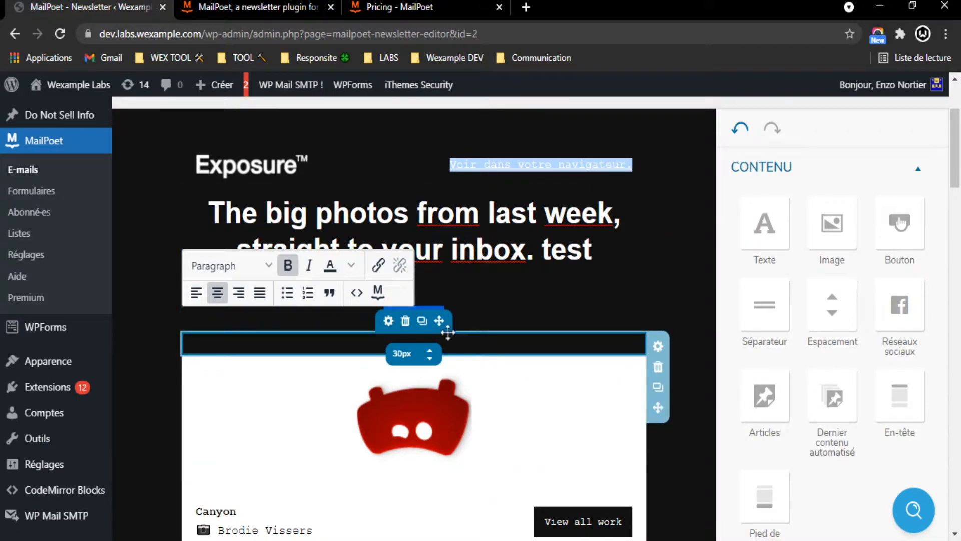
Step: Examine the available content elements and the global style settings for text, titles, links and line heights
{"action": "scroll", "coordinate": [431, 290], "scroll_direction": "down", "scroll_amount": 2}
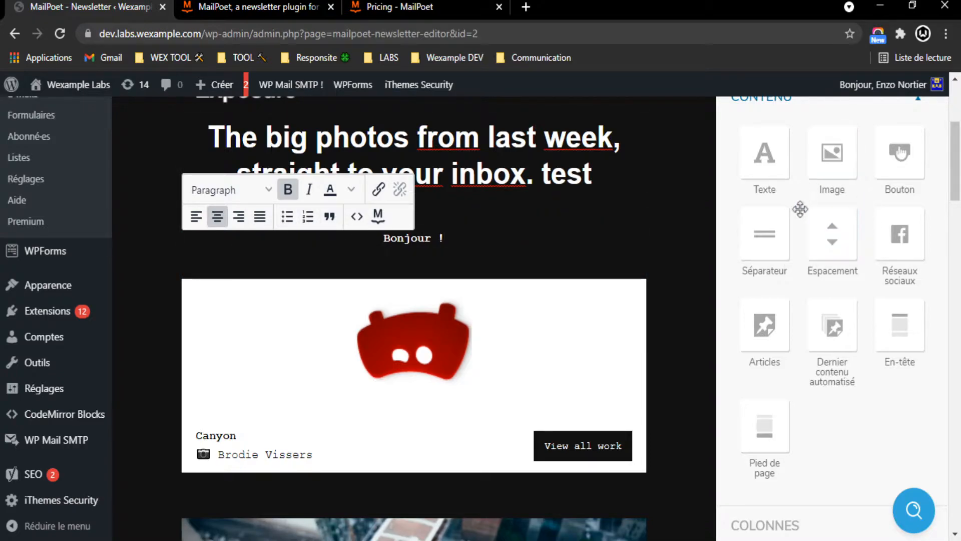
{"action": "scroll", "coordinate": [804, 225], "scroll_direction": "up", "scroll_amount": 3}
{"action": "scroll", "coordinate": [826, 273], "scroll_direction": "down", "scroll_amount": 5}
{"action": "scroll", "coordinate": [907, 368], "scroll_direction": "down", "scroll_amount": 4}
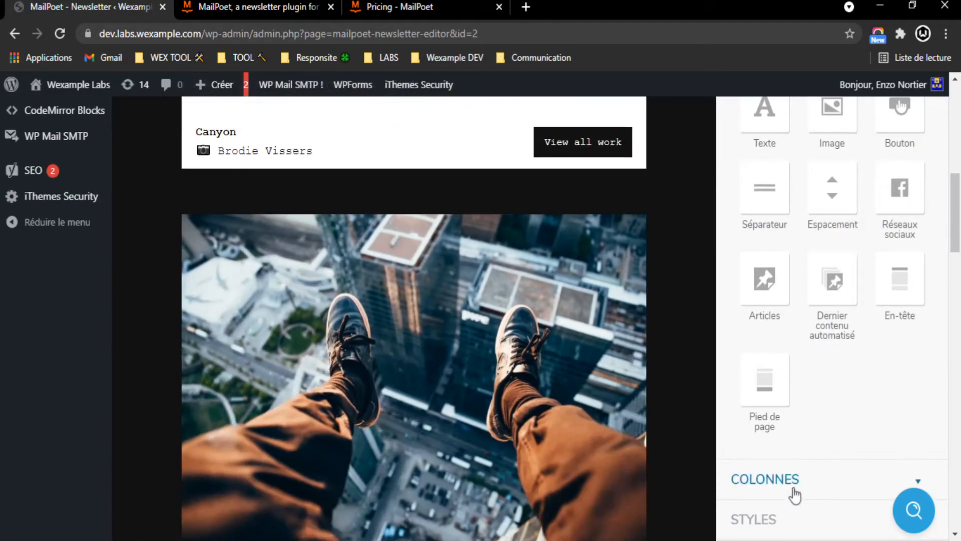
{"action": "left_click", "coordinate": [776, 518]}
{"action": "scroll", "coordinate": [786, 450], "scroll_direction": "down", "scroll_amount": 5}
{"action": "scroll", "coordinate": [790, 426], "scroll_direction": "up", "scroll_amount": 8}
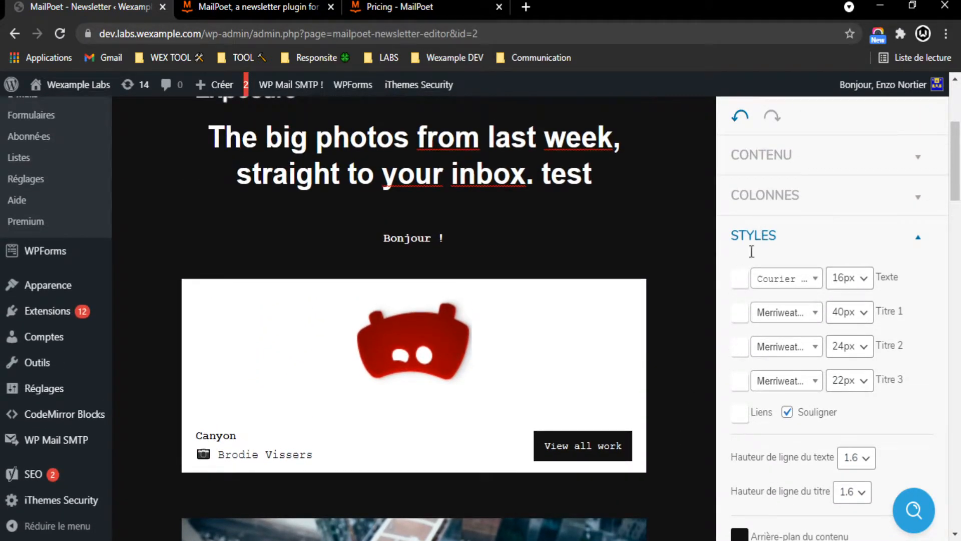
{"action": "scroll", "coordinate": [513, 281], "scroll_direction": "up", "scroll_amount": 3}
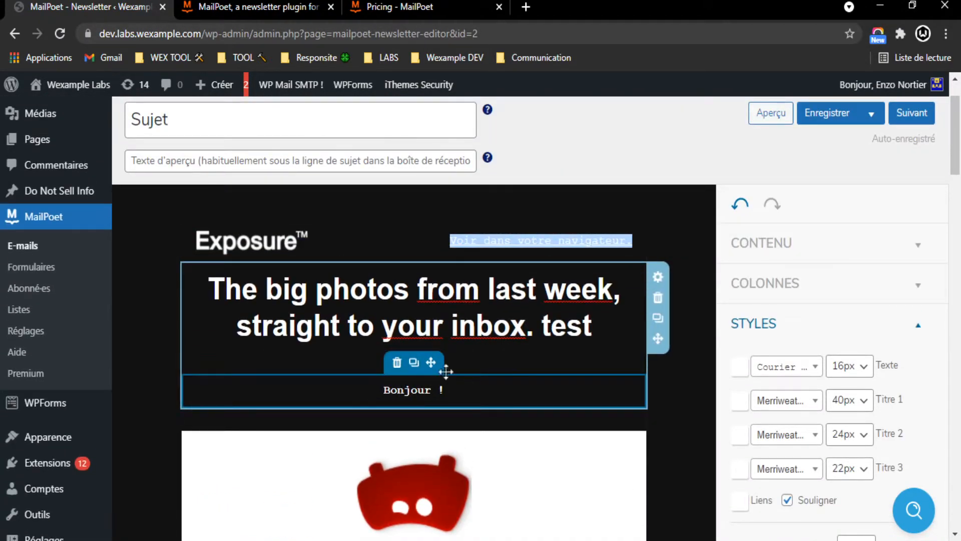
Step: Insert a 2 colonnes container between the "Bonjour !" text and the red icon
{"action": "left_click", "coordinate": [760, 325]}
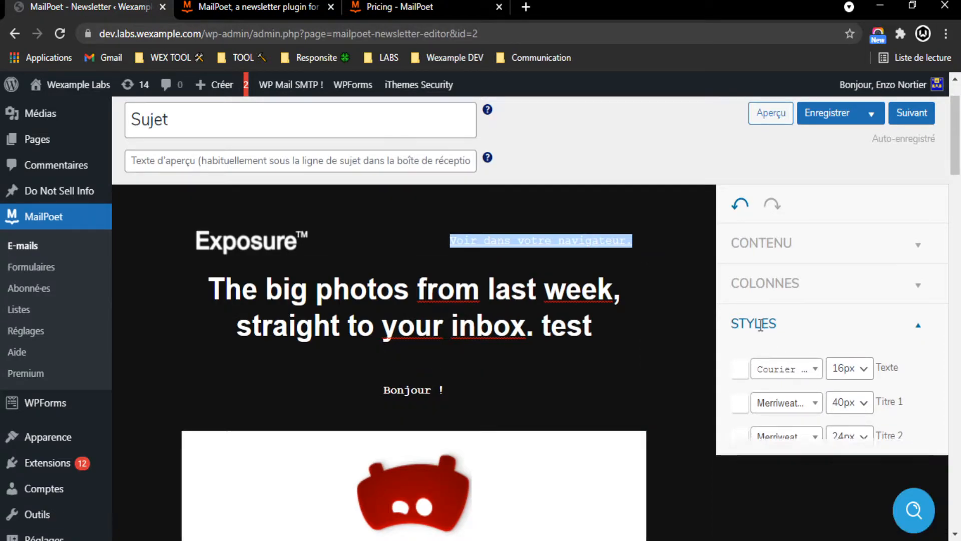
{"action": "left_click", "coordinate": [741, 286]}
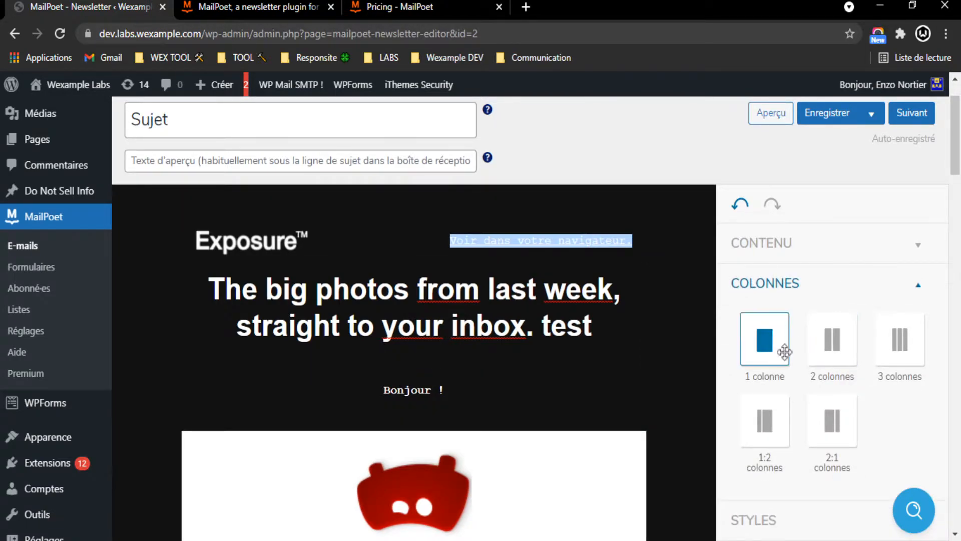
{"action": "left_click_drag", "start_coordinate": [845, 339], "coordinate": [414, 412]}
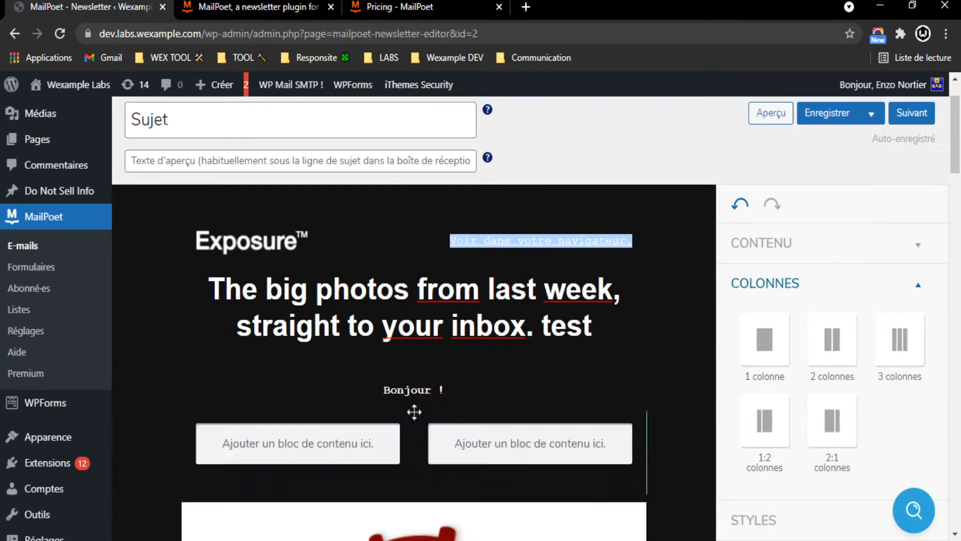
Step: Add an Image block with the pink party-hat picture from the media library to the right column of the two-column container
{"action": "scroll", "coordinate": [307, 380], "scroll_direction": "down", "scroll_amount": 2}
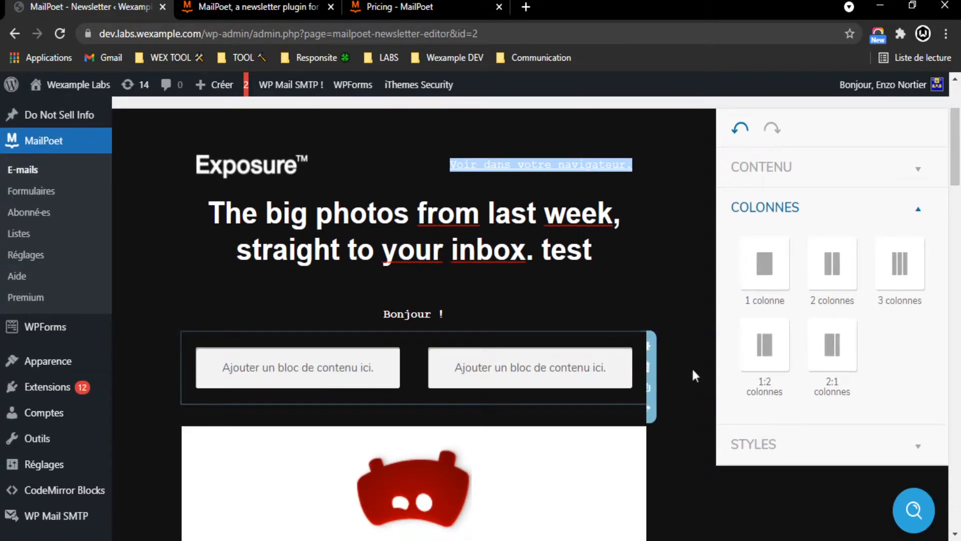
{"action": "left_click", "coordinate": [767, 167]}
{"action": "left_click_drag", "start_coordinate": [832, 215], "coordinate": [510, 362]}
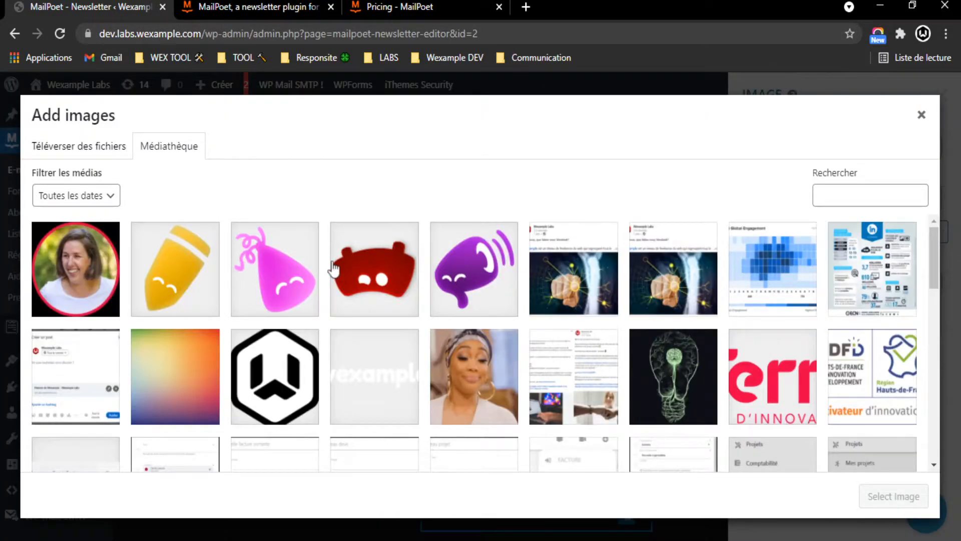
{"action": "left_click", "coordinate": [270, 274]}
{"action": "left_click", "coordinate": [901, 501]}
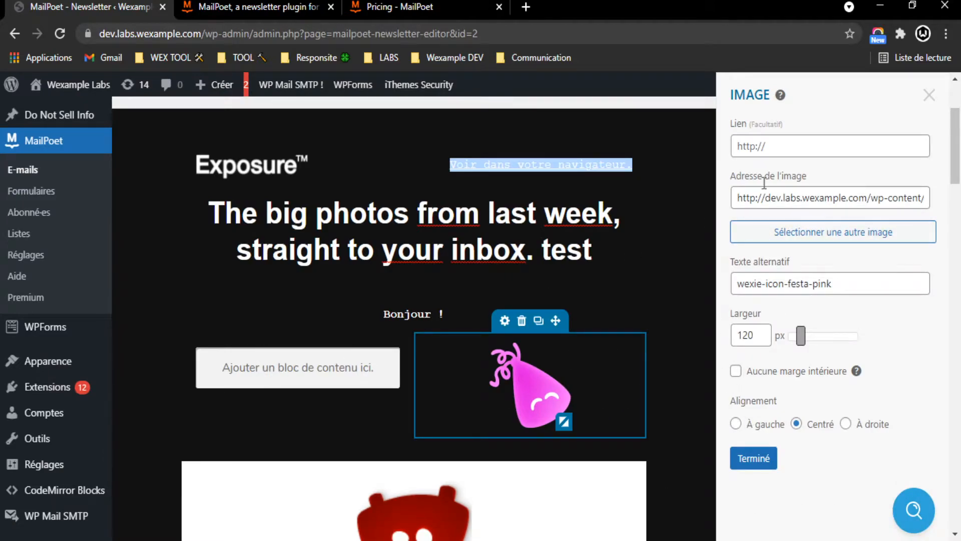
{"action": "left_click", "coordinate": [927, 94]}
Step: Add a Texte block to the empty column beside the pink party-hat image
{"action": "left_click_drag", "start_coordinate": [775, 229], "coordinate": [290, 380]}
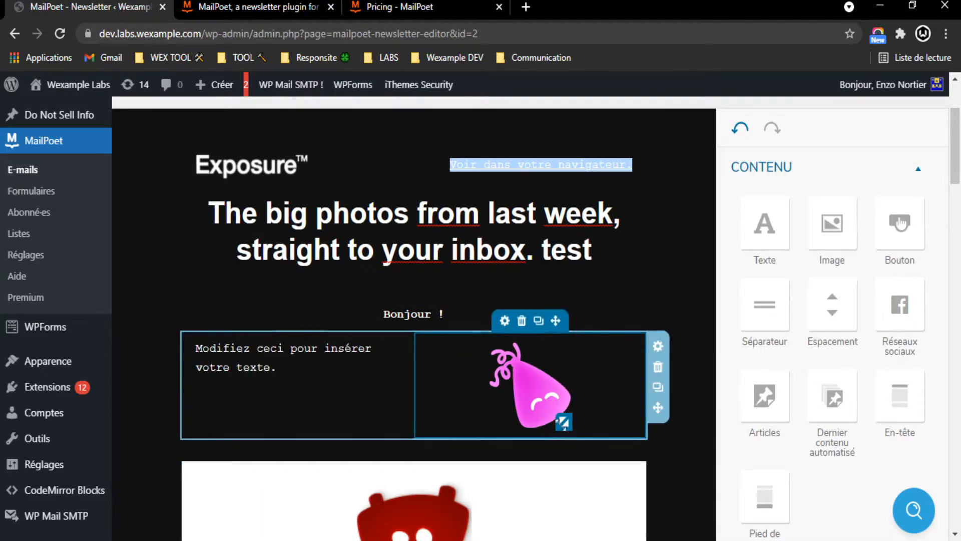
{"action": "scroll", "coordinate": [711, 414], "scroll_direction": "down", "scroll_amount": 2}
{"action": "scroll", "coordinate": [706, 410], "scroll_direction": "up", "scroll_amount": 2}
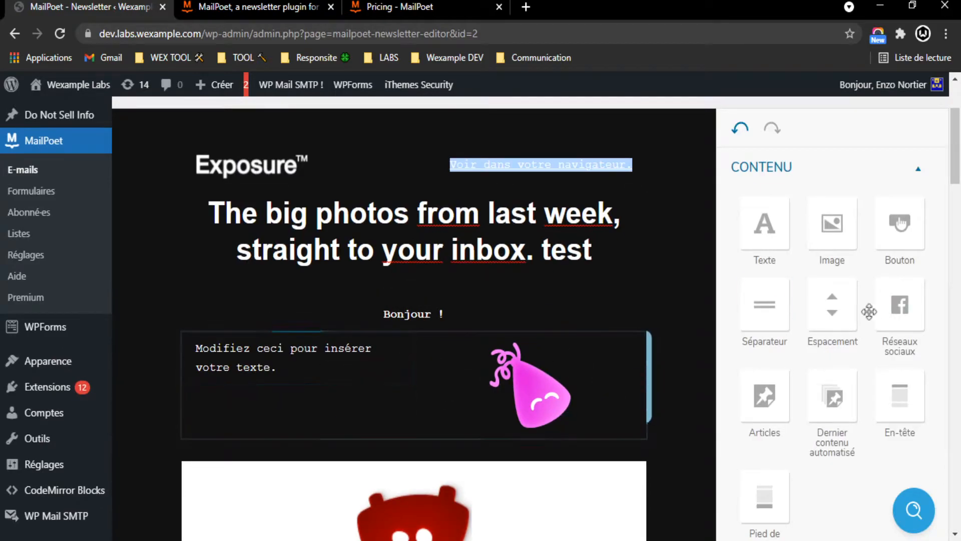
{"action": "scroll", "coordinate": [874, 346], "scroll_direction": "down", "scroll_amount": 1}
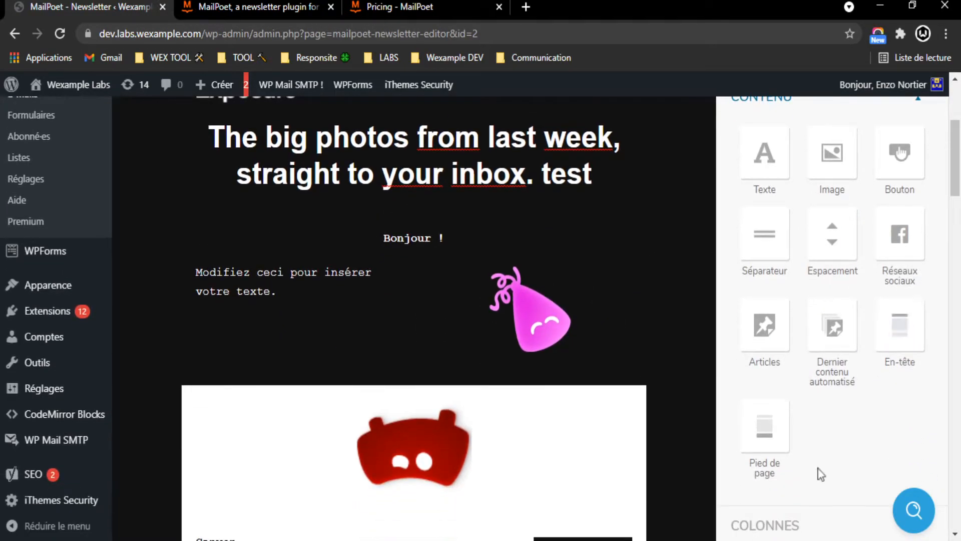
{"action": "scroll", "coordinate": [574, 326], "scroll_direction": "up", "scroll_amount": 3}
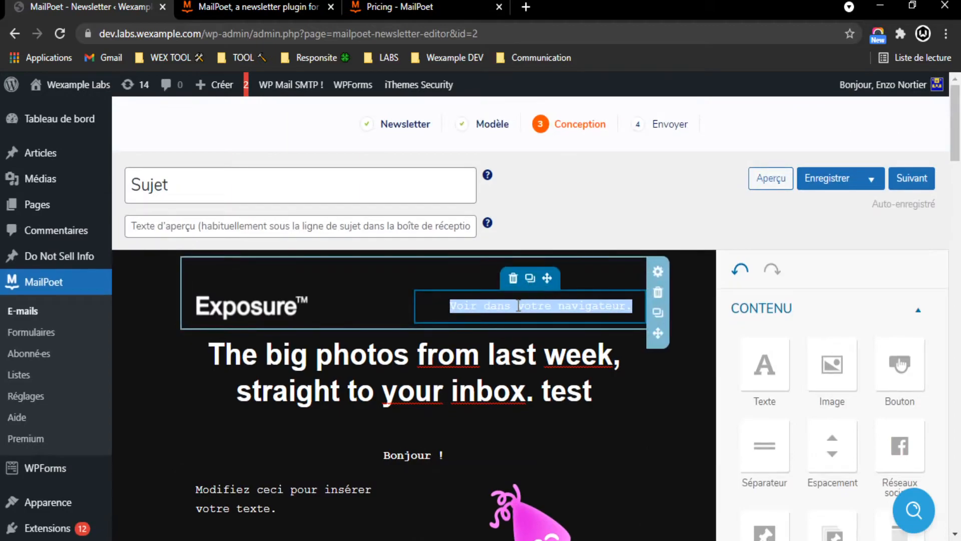
Step: Show the additional save options and review the whole newsletter down to its footer
{"action": "left_click", "coordinate": [872, 182]}
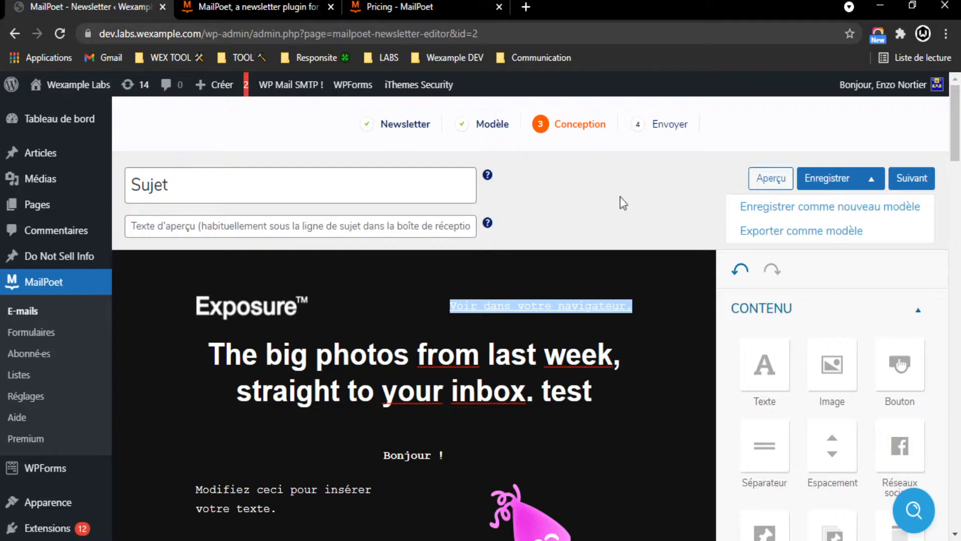
{"action": "scroll", "coordinate": [541, 287], "scroll_direction": "down", "scroll_amount": 15}
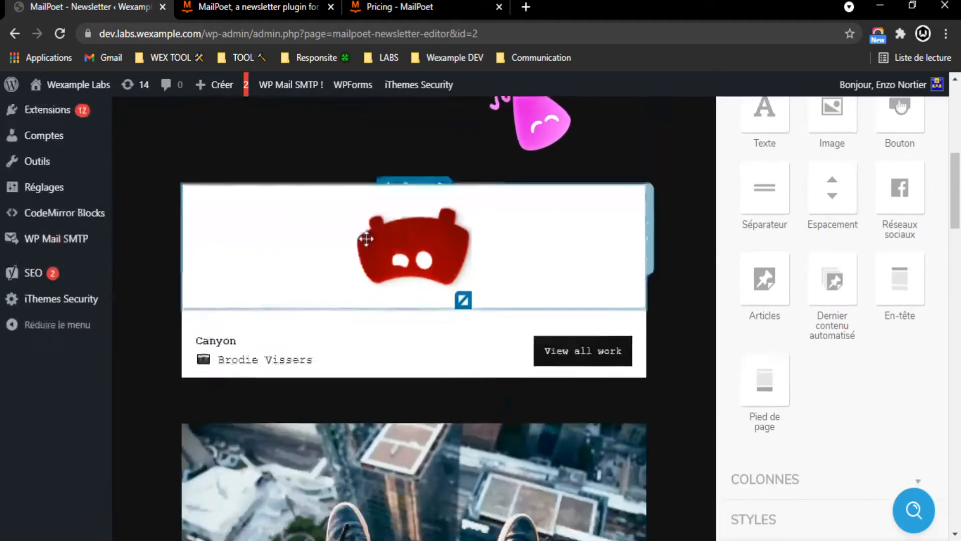
{"action": "scroll", "coordinate": [497, 316], "scroll_direction": "down", "scroll_amount": 10}
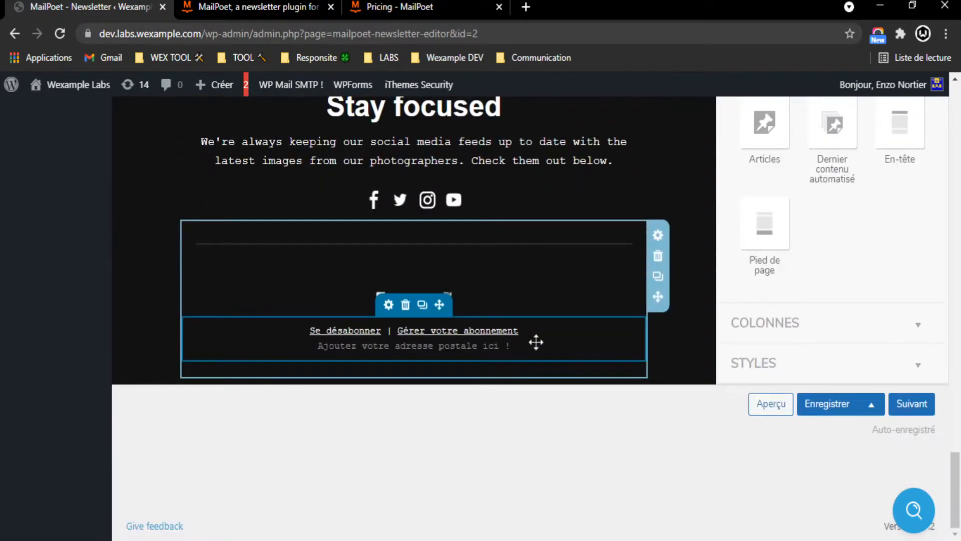
{"action": "scroll", "coordinate": [379, 317], "scroll_direction": "up", "scroll_amount": 10}
{"action": "scroll", "coordinate": [379, 317], "scroll_direction": "up", "scroll_amount": 15}
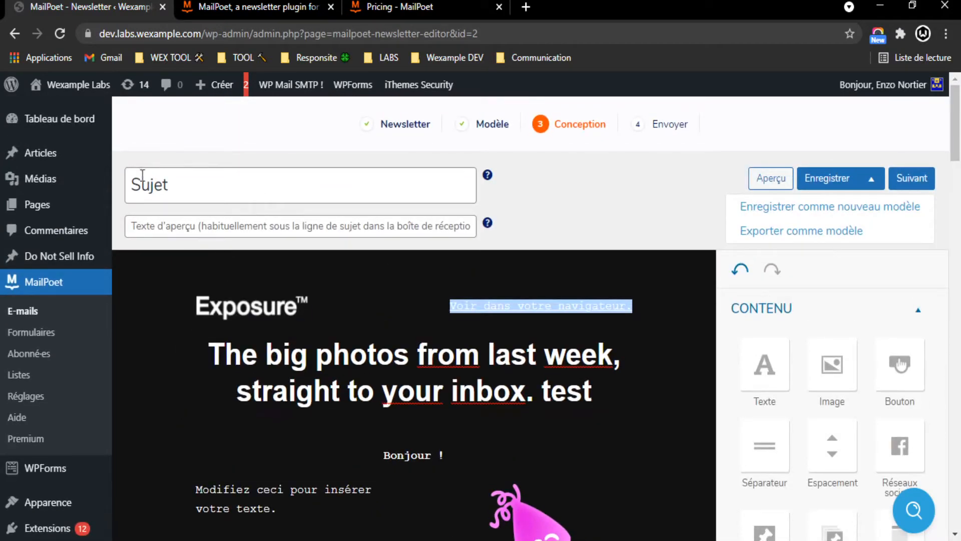
Step: Set the newsletter subject to "test pour vidéo tuto wex"
{"action": "left_click_drag", "start_coordinate": [174, 190], "coordinate": [60, 203]}
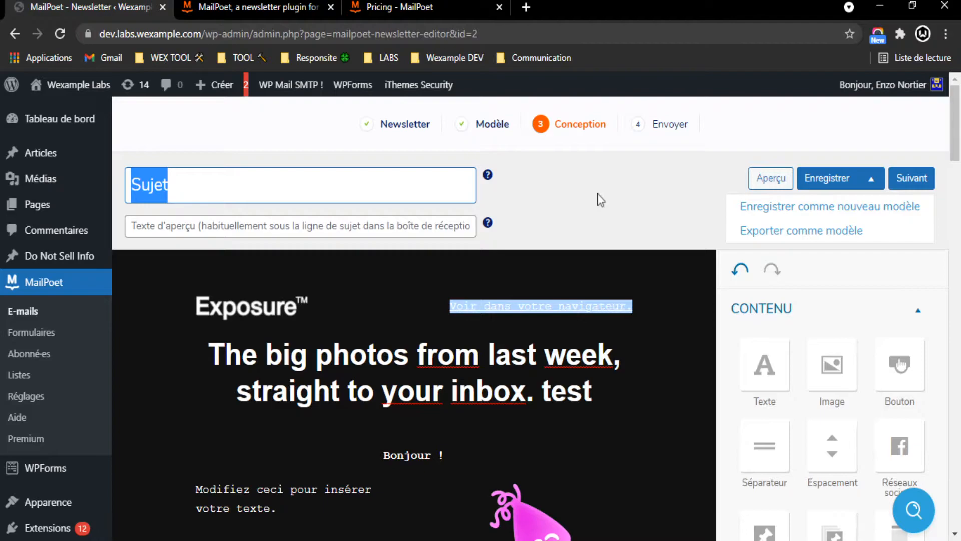
{"action": "type", "text": "test pour vidéo tut"}
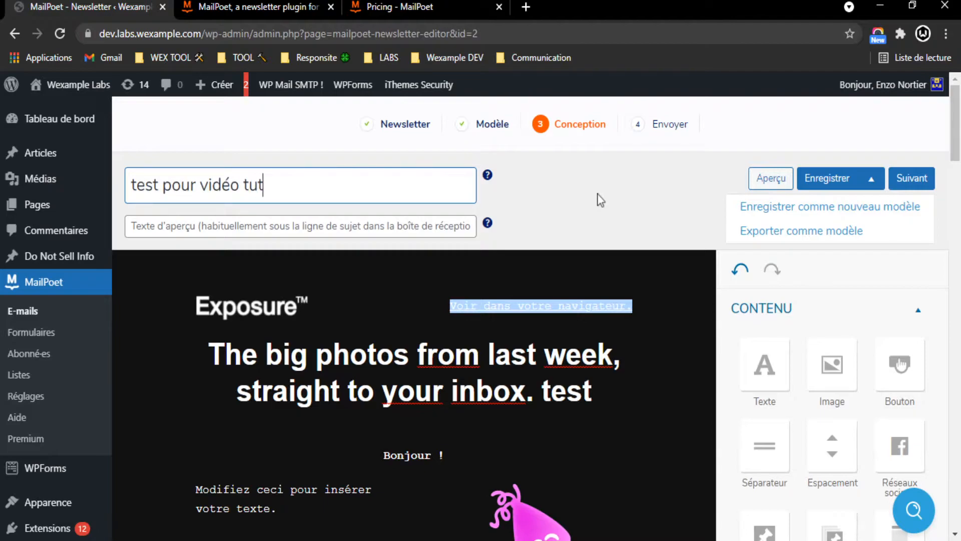
{"action": "type", "text": "o wex"}
Step: Examine the subject line, its shortcode help note and the preview text field
{"action": "left_click", "coordinate": [176, 229]}
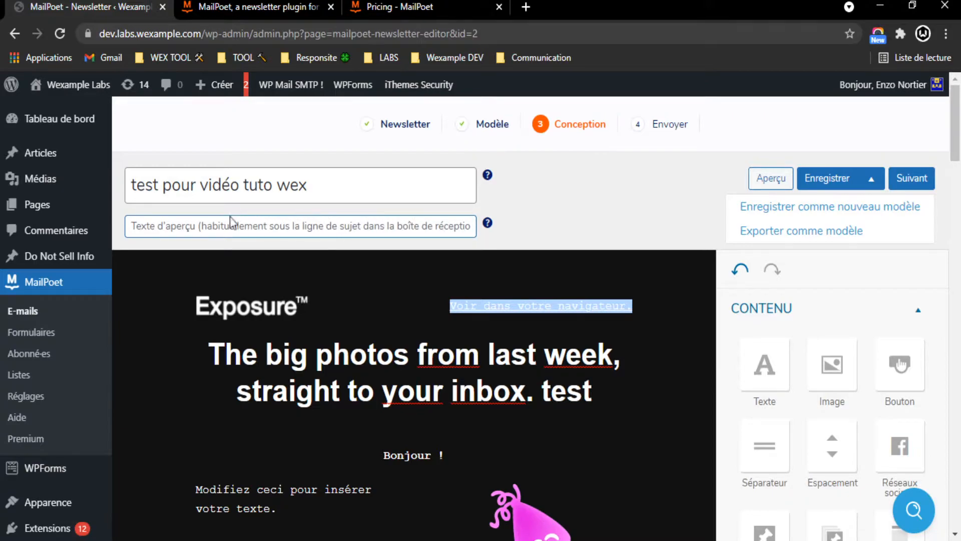
{"action": "left_click", "coordinate": [532, 210]}
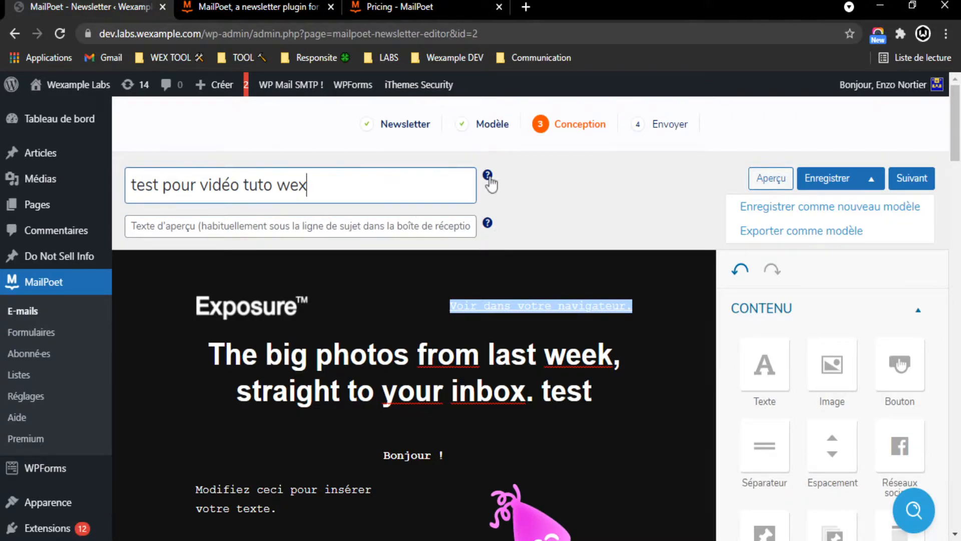
{"action": "mouse_move", "coordinate": [488, 183]}
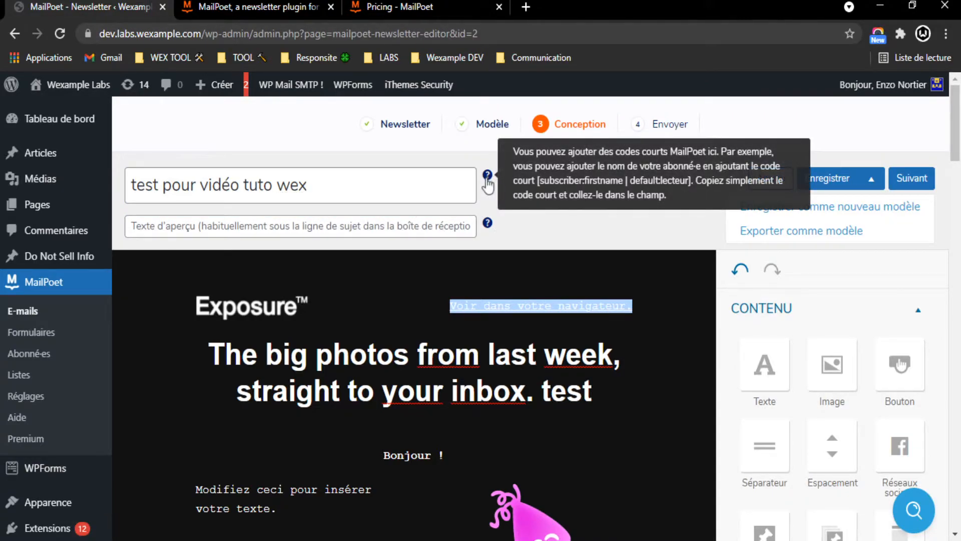
{"action": "left_click_drag", "start_coordinate": [360, 192], "coordinate": [103, 208]}
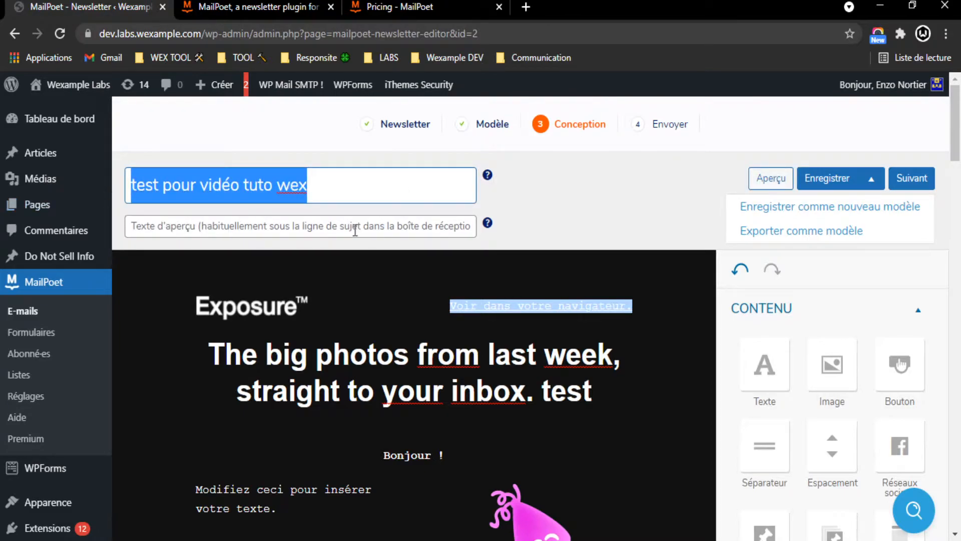
{"action": "key", "text": "BackSpace"}
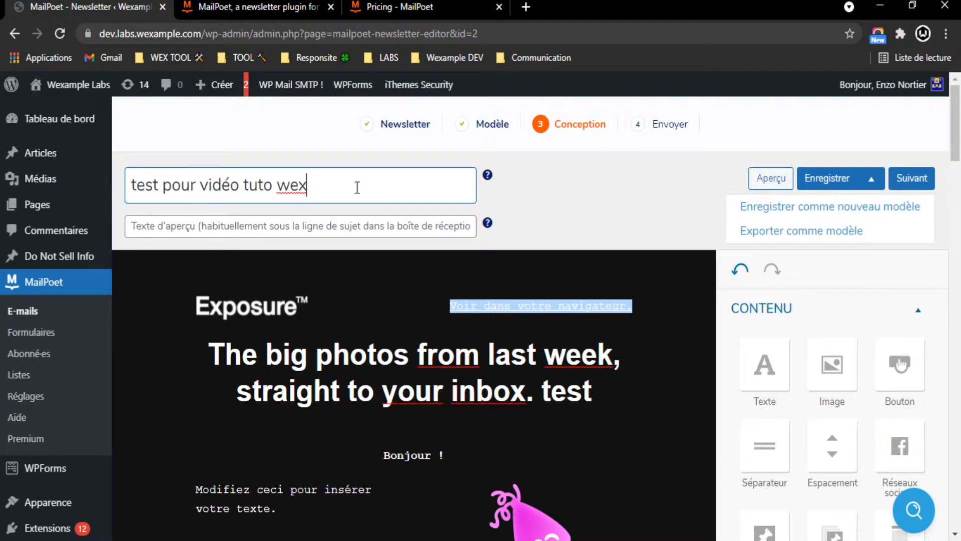
{"action": "left_click_drag", "start_coordinate": [301, 190], "coordinate": [128, 199]}
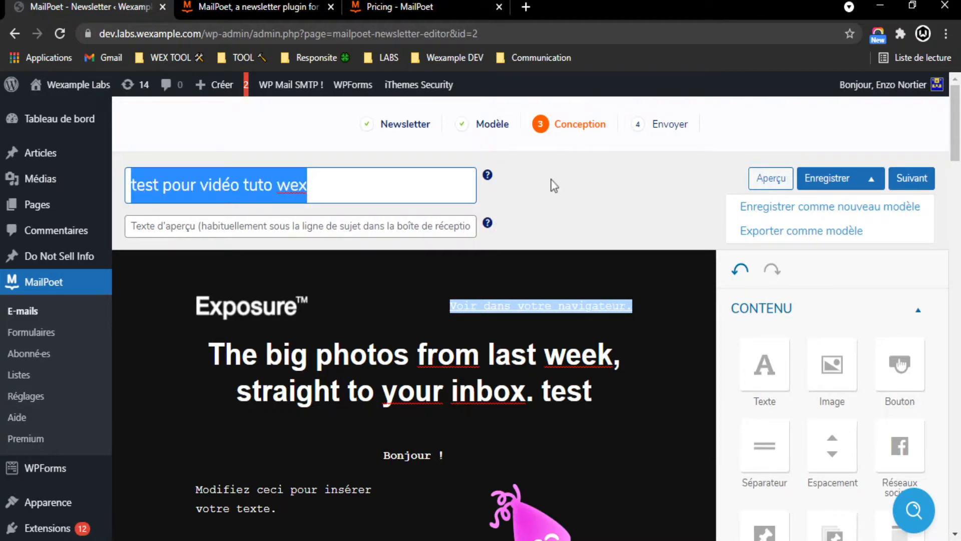
{"action": "left_click", "coordinate": [249, 231]}
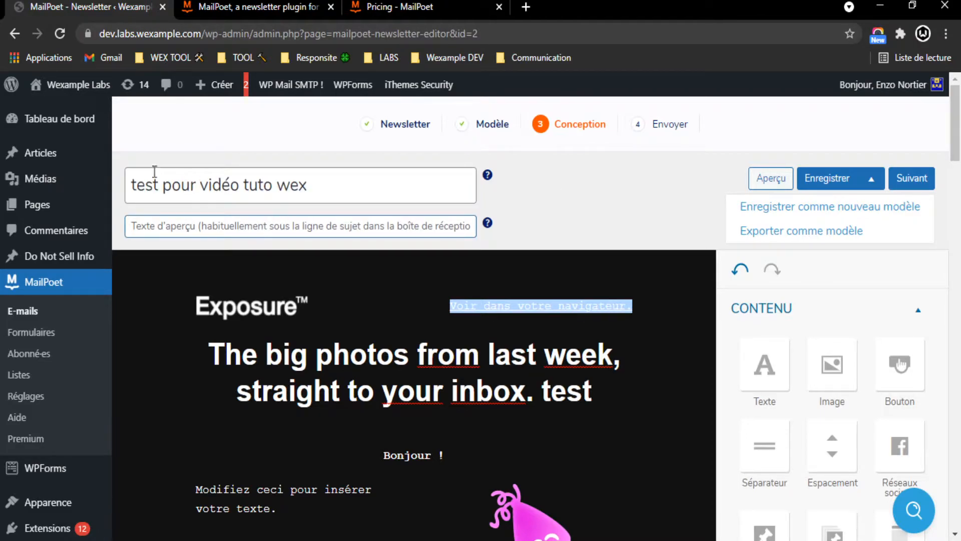
{"action": "left_click", "coordinate": [140, 185]}
{"action": "left_click_drag", "start_coordinate": [129, 185], "coordinate": [359, 185]}
{"action": "left_click", "coordinate": [359, 184]}
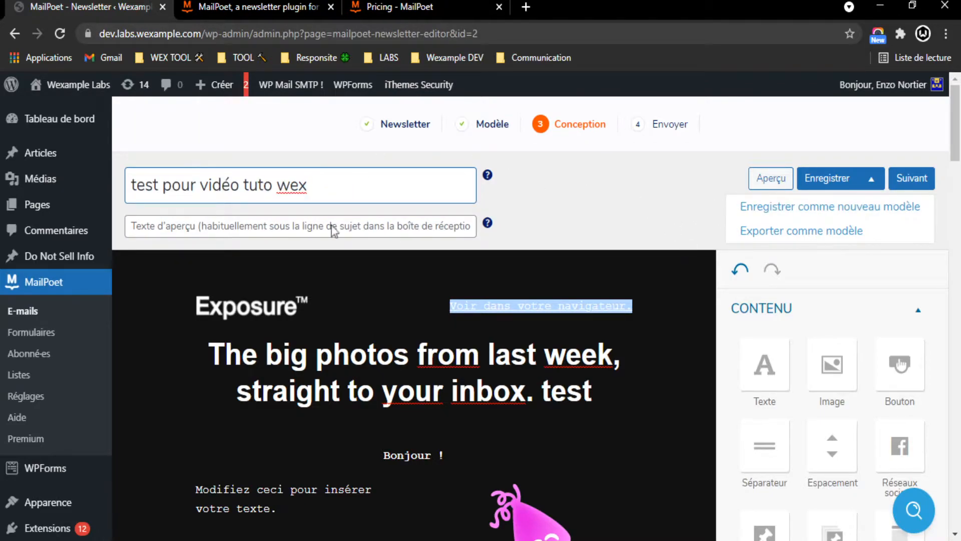
Step: Preview the newsletter in the Mobile and Ordinateur views, checking the placeholder text beside the party-hat image
{"action": "left_click", "coordinate": [760, 176]}
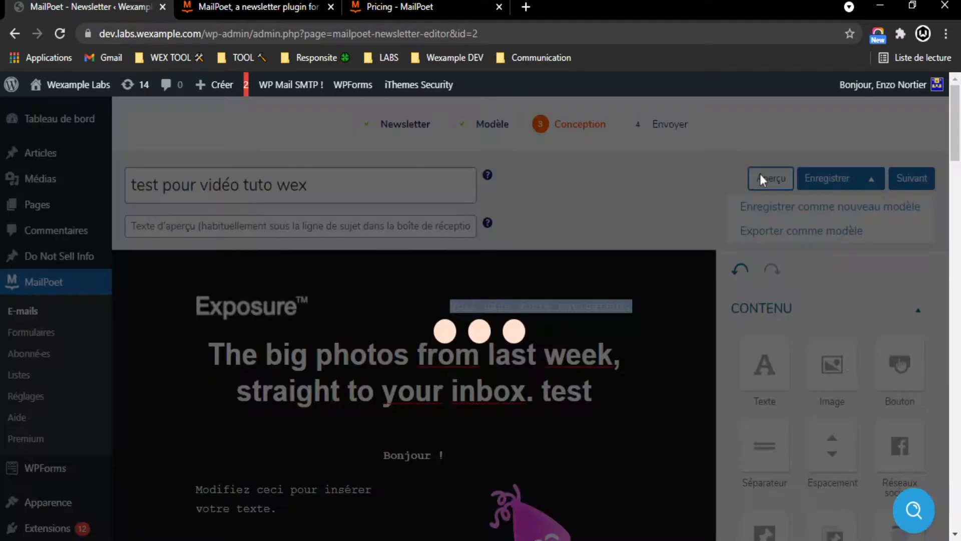
{"action": "scroll", "coordinate": [583, 304], "scroll_direction": "down", "scroll_amount": 5}
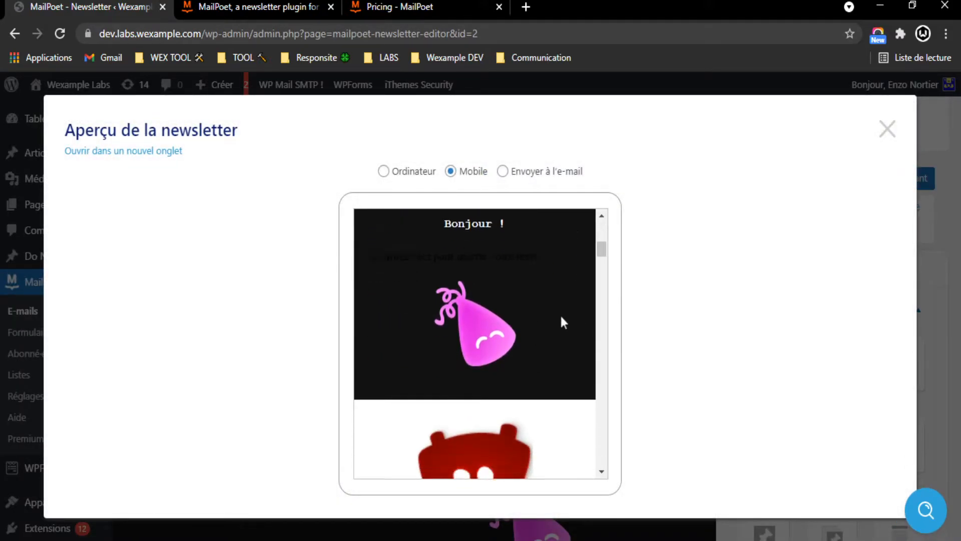
{"action": "scroll", "coordinate": [560, 318], "scroll_direction": "up", "scroll_amount": 3}
{"action": "left_click", "coordinate": [402, 174]}
{"action": "scroll", "coordinate": [670, 300], "scroll_direction": "down", "scroll_amount": 5}
{"action": "scroll", "coordinate": [674, 318], "scroll_direction": "up", "scroll_amount": 5}
{"action": "scroll", "coordinate": [675, 319], "scroll_direction": "down", "scroll_amount": 2}
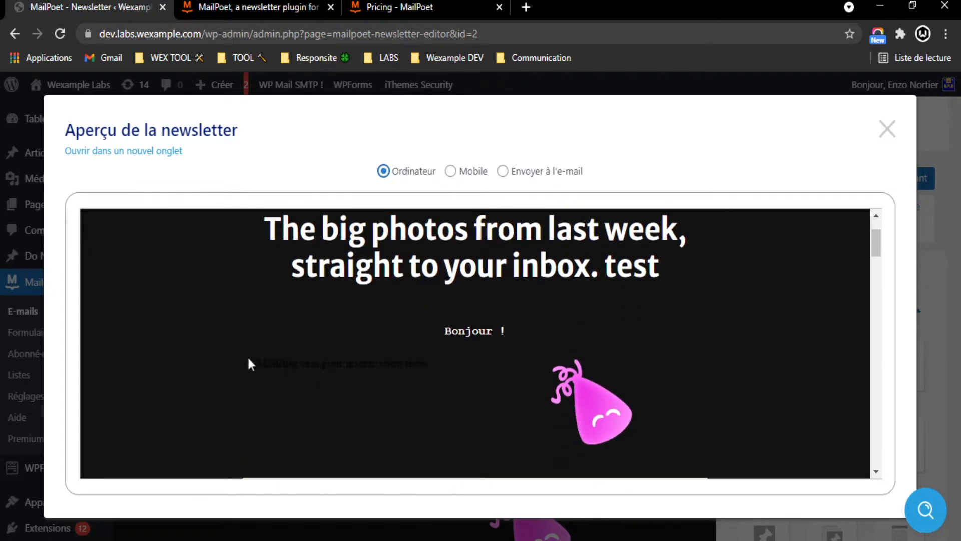
{"action": "left_click_drag", "start_coordinate": [261, 367], "coordinate": [505, 382]}
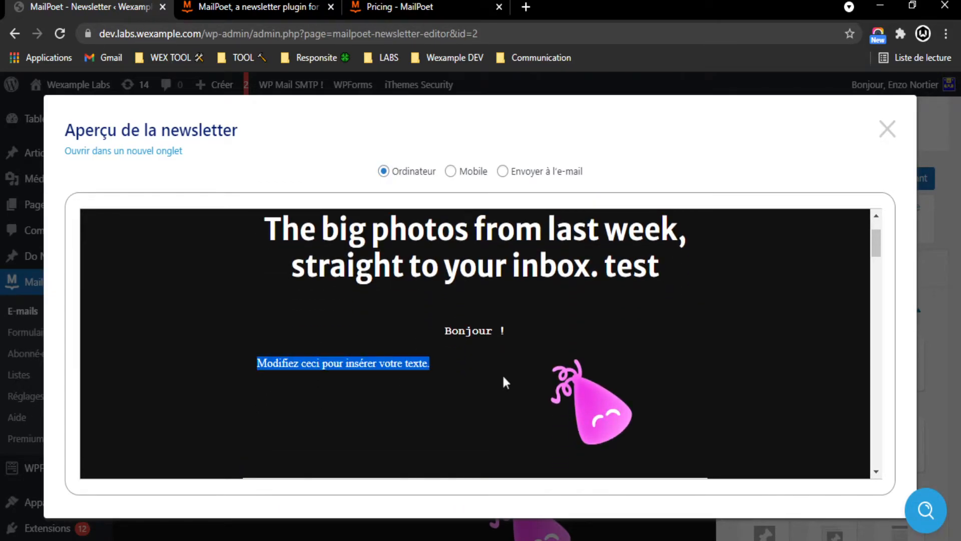
{"action": "left_click", "coordinate": [313, 362]}
{"action": "scroll", "coordinate": [429, 318], "scroll_direction": "down", "scroll_amount": 10}
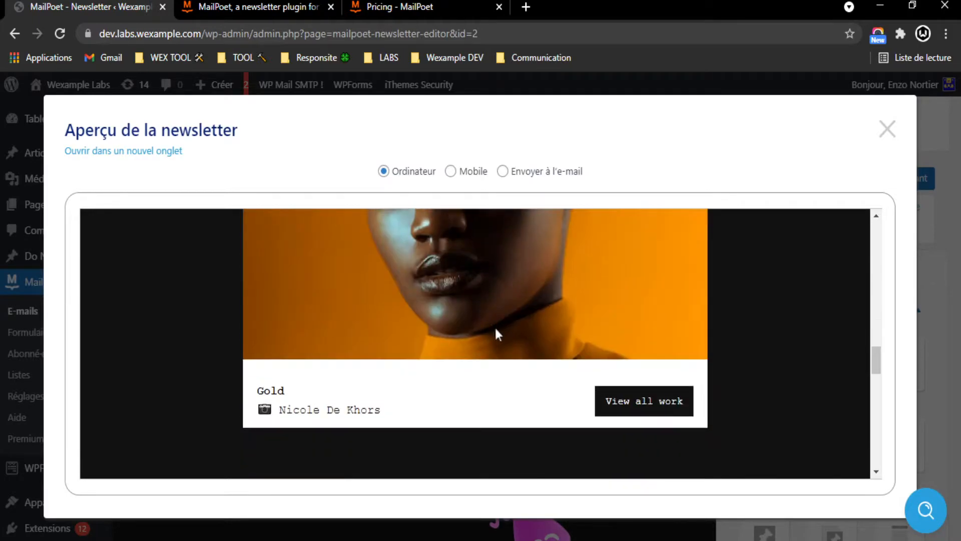
Step: Check the placeholder text in the Mobile preview again and close the preview
{"action": "left_click", "coordinate": [472, 177]}
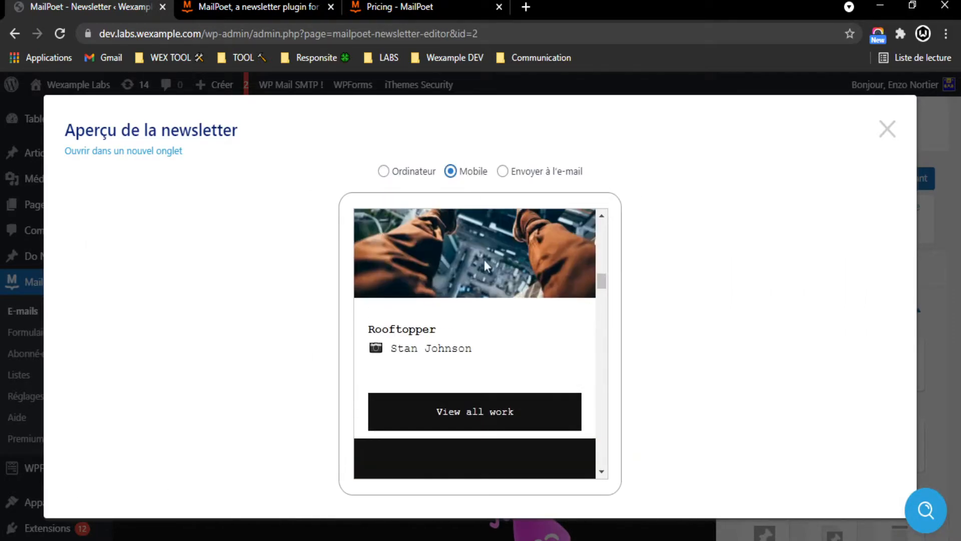
{"action": "scroll", "coordinate": [483, 256], "scroll_direction": "up", "scroll_amount": 10}
{"action": "scroll", "coordinate": [482, 260], "scroll_direction": "down", "scroll_amount": 5}
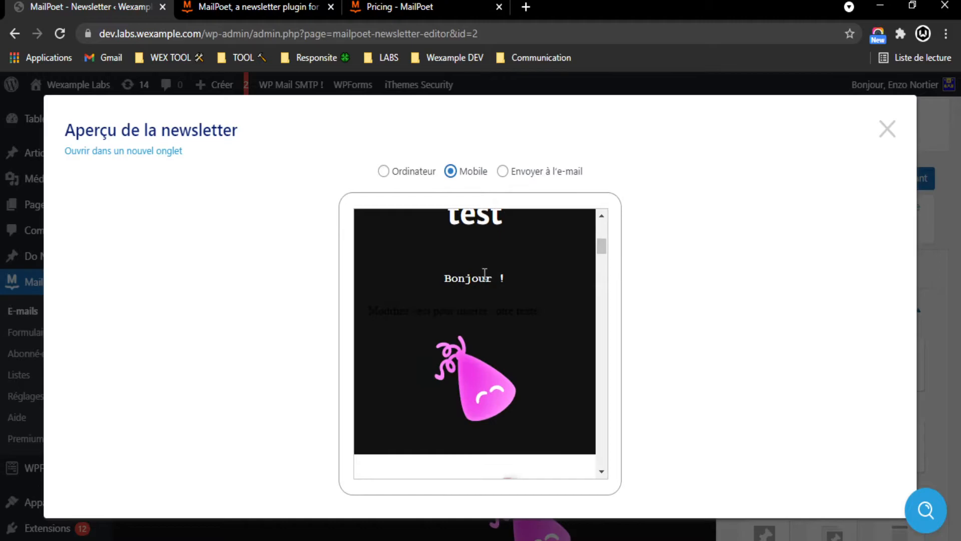
{"action": "left_click_drag", "start_coordinate": [362, 317], "coordinate": [611, 318]}
{"action": "left_click", "coordinate": [888, 129]}
Step: Open the placeholder text block beside the party-hat image for editing to inspect its text
{"action": "scroll", "coordinate": [524, 316], "scroll_direction": "down", "scroll_amount": 3}
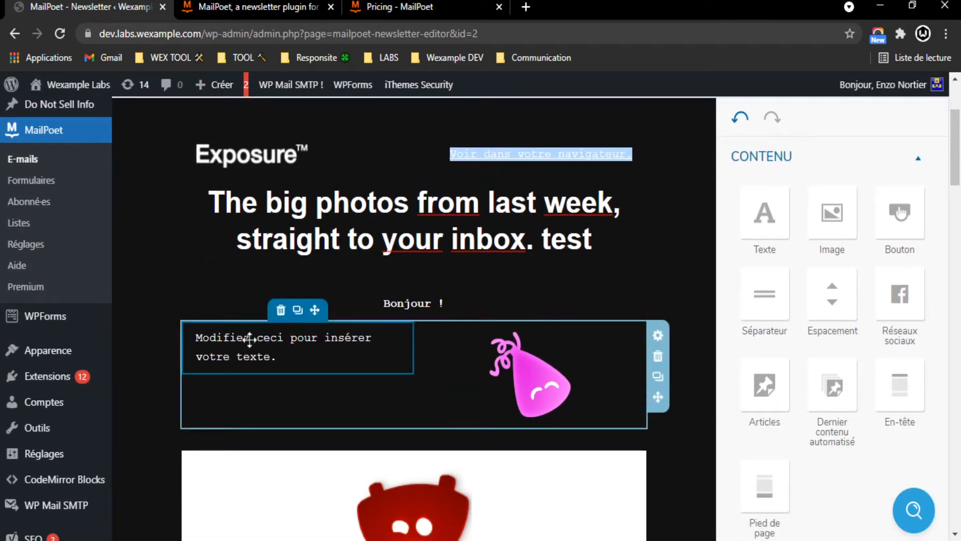
{"action": "left_click", "coordinate": [295, 357]}
{"action": "triple_click", "coordinate": [302, 361]}
{"action": "left_click", "coordinate": [386, 358]}
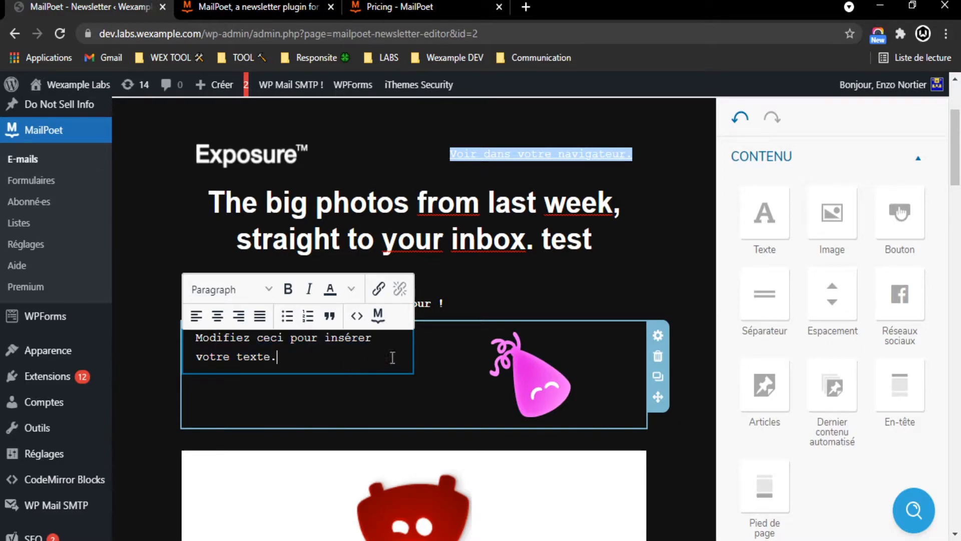
Step: Preview the newsletter again in the Mobile view and show the Envoyer à l'e-mail preview option
{"action": "scroll", "coordinate": [388, 357], "scroll_direction": "up", "scroll_amount": 3}
{"action": "left_click", "coordinate": [778, 179]}
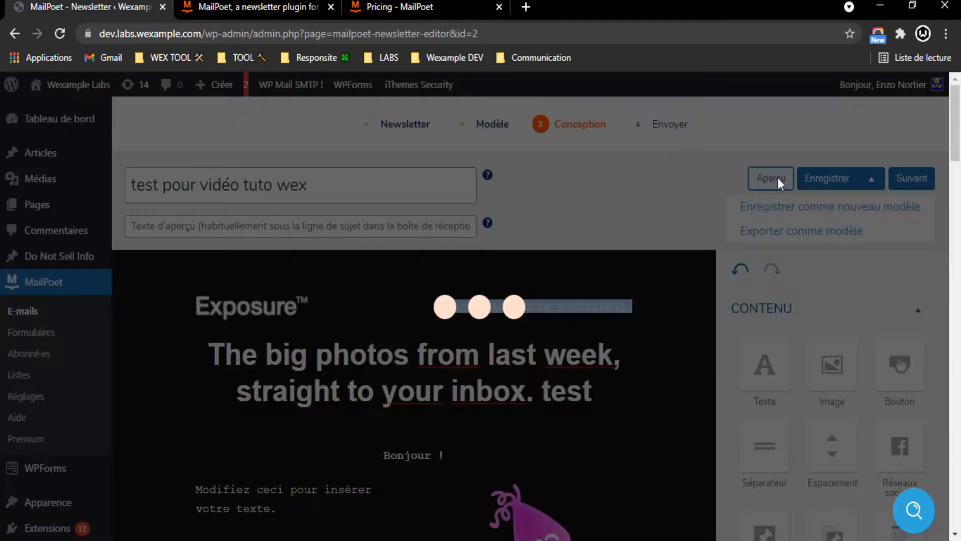
{"action": "scroll", "coordinate": [485, 296], "scroll_direction": "down", "scroll_amount": 4}
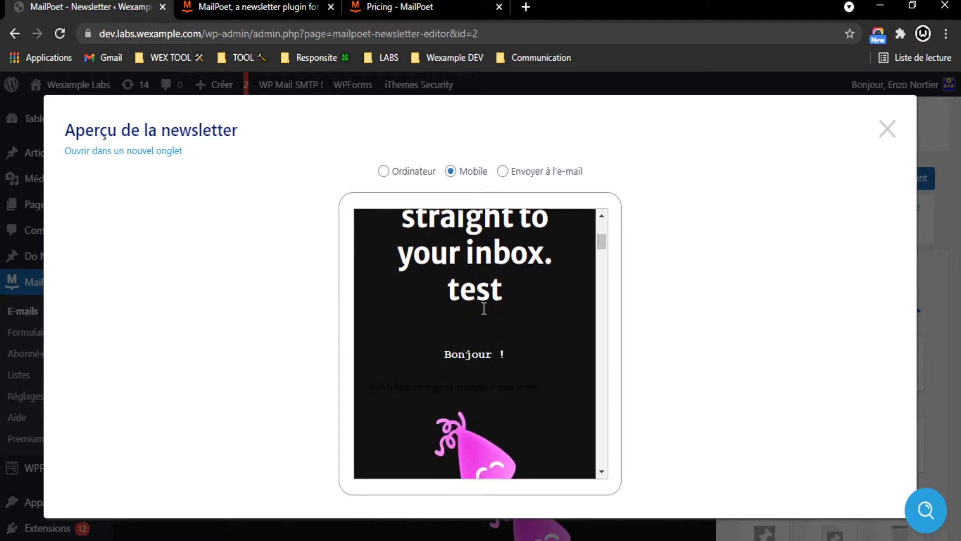
{"action": "left_click_drag", "start_coordinate": [370, 311], "coordinate": [512, 314]}
{"action": "left_click", "coordinate": [511, 326]}
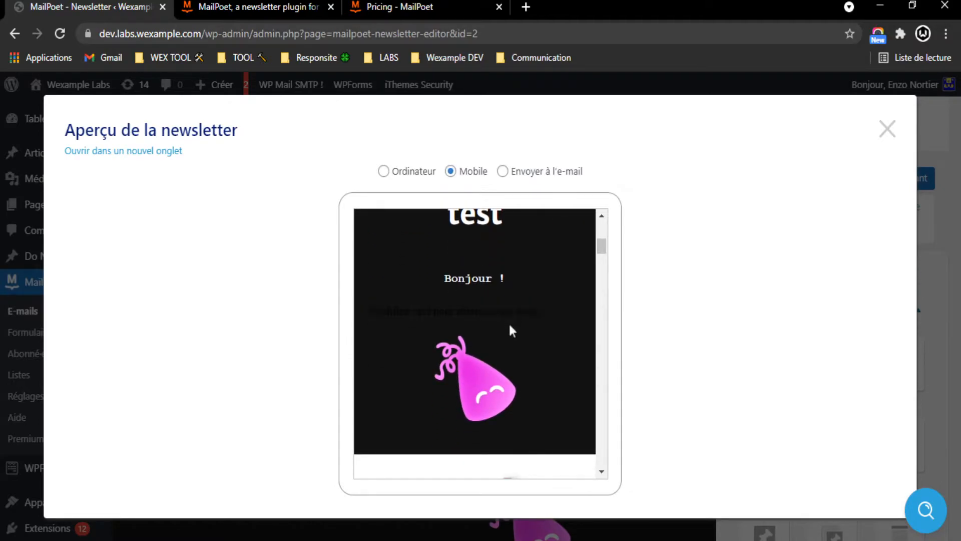
{"action": "scroll", "coordinate": [539, 346], "scroll_direction": "down", "scroll_amount": 3}
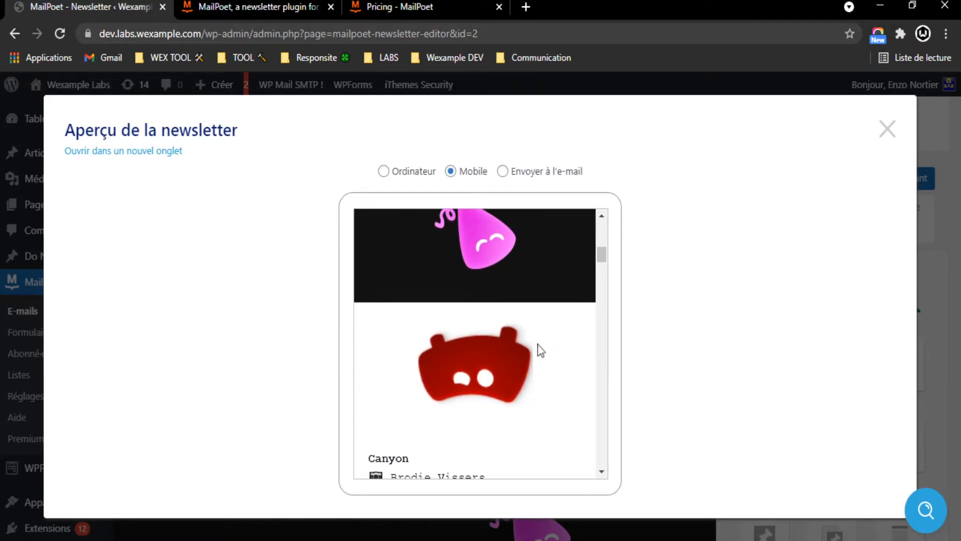
{"action": "left_click", "coordinate": [553, 180]}
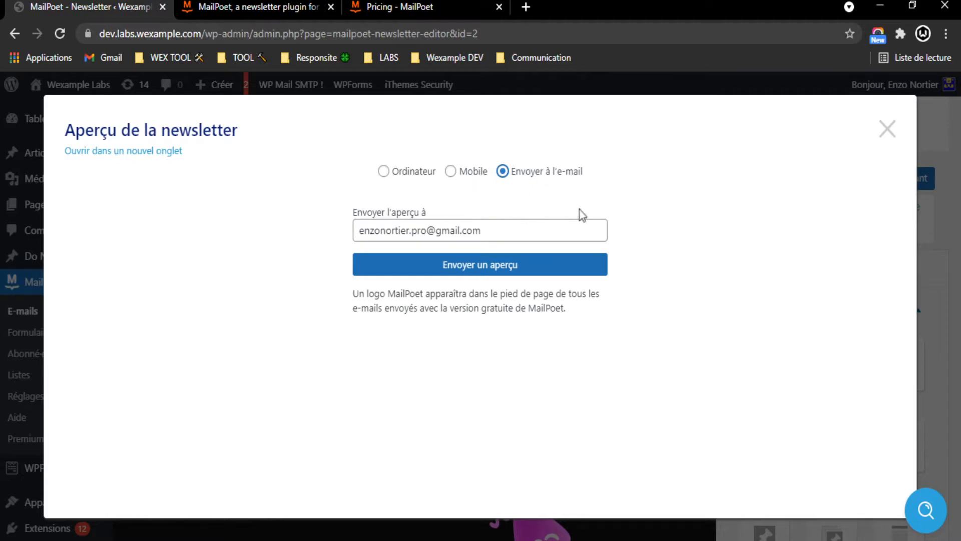
Step: Check the form for sending a preview by e-mail and close the newsletter preview
{"action": "left_click_drag", "start_coordinate": [309, 229], "coordinate": [682, 253]}
{"action": "left_click", "coordinate": [700, 254]}
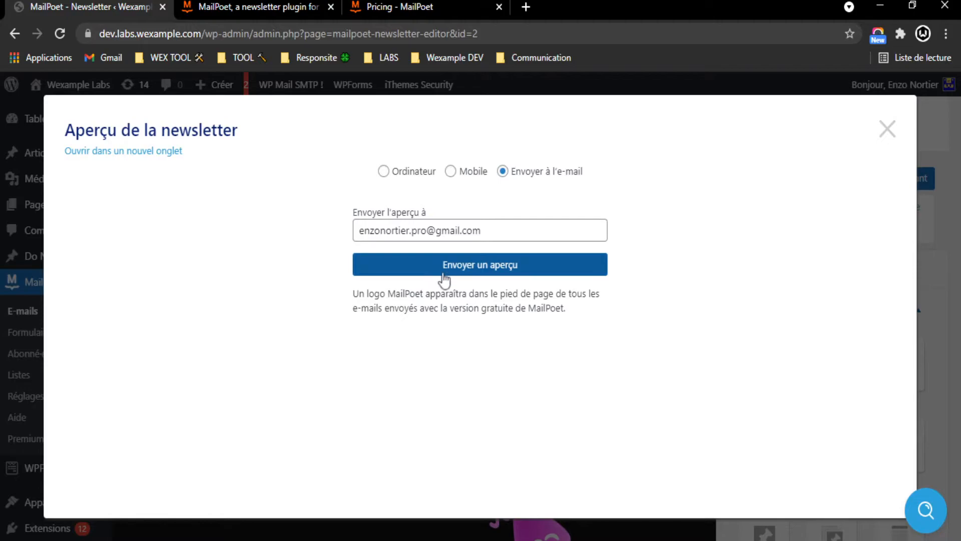
{"action": "left_click", "coordinate": [887, 132]}
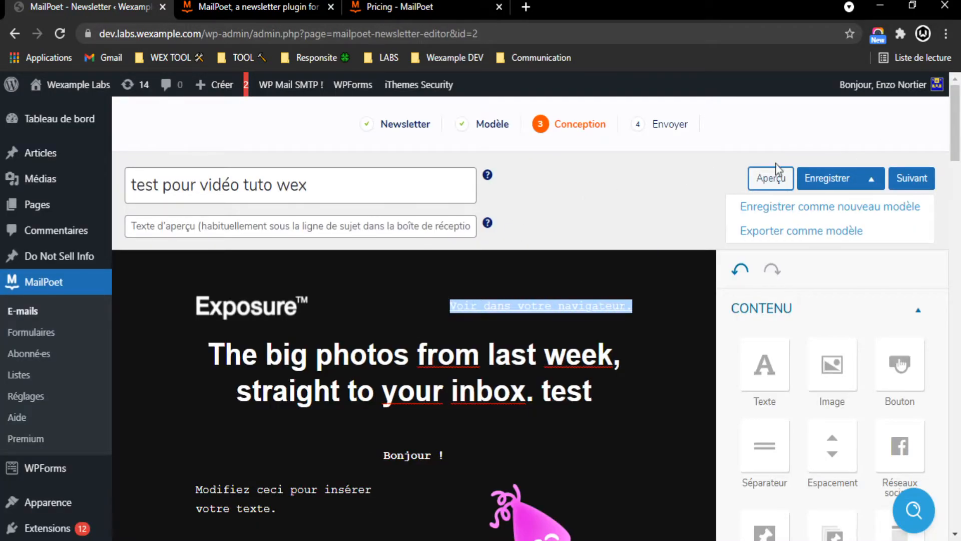
Step: Check the save-as-template and export options, and proceed to the Envoyer stage of the newsletter
{"action": "left_click", "coordinate": [872, 182]}
{"action": "left_click", "coordinate": [872, 184]}
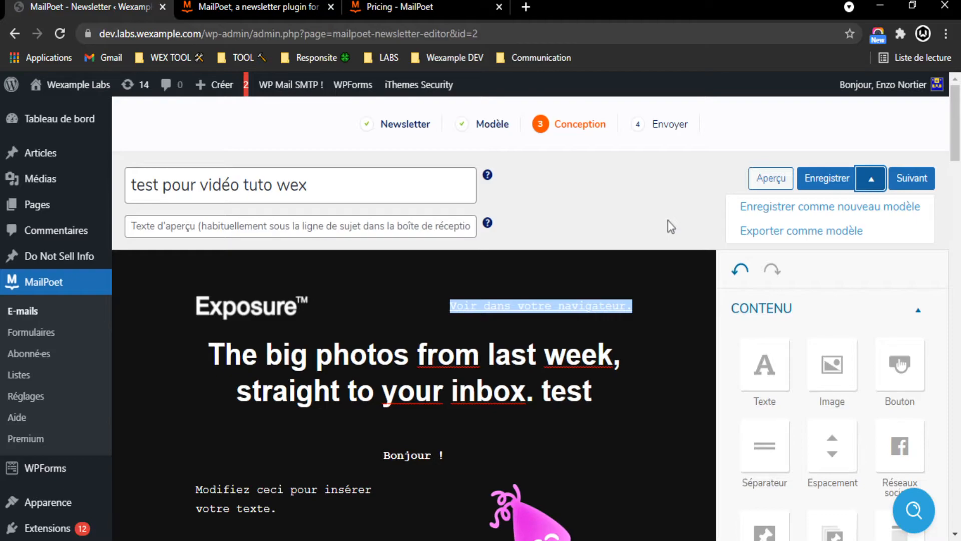
{"action": "left_click", "coordinate": [912, 178]}
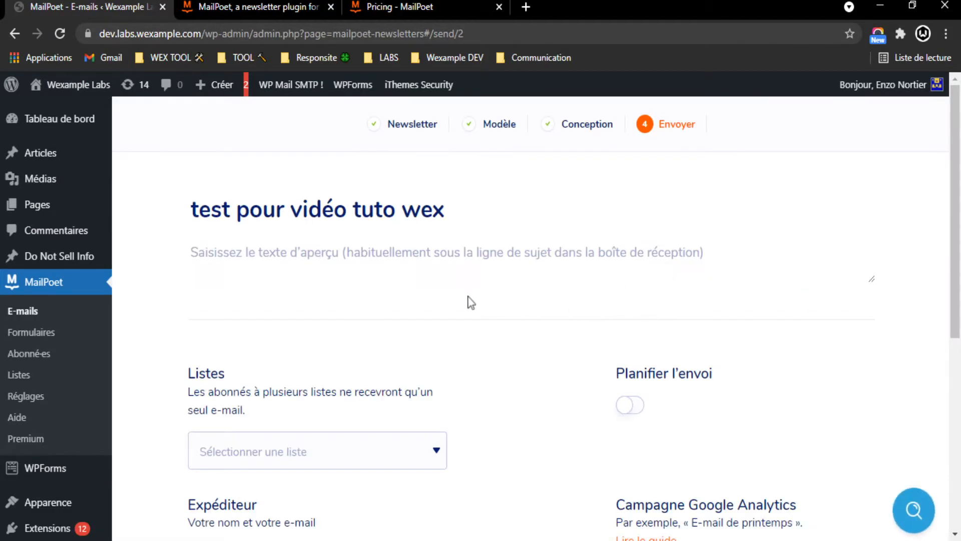
Step: Look over the newsletter's sending settings, focusing on the description of the Listes section
{"action": "scroll", "coordinate": [450, 308], "scroll_direction": "down", "scroll_amount": 3}
{"action": "scroll", "coordinate": [592, 322], "scroll_direction": "down", "scroll_amount": 1}
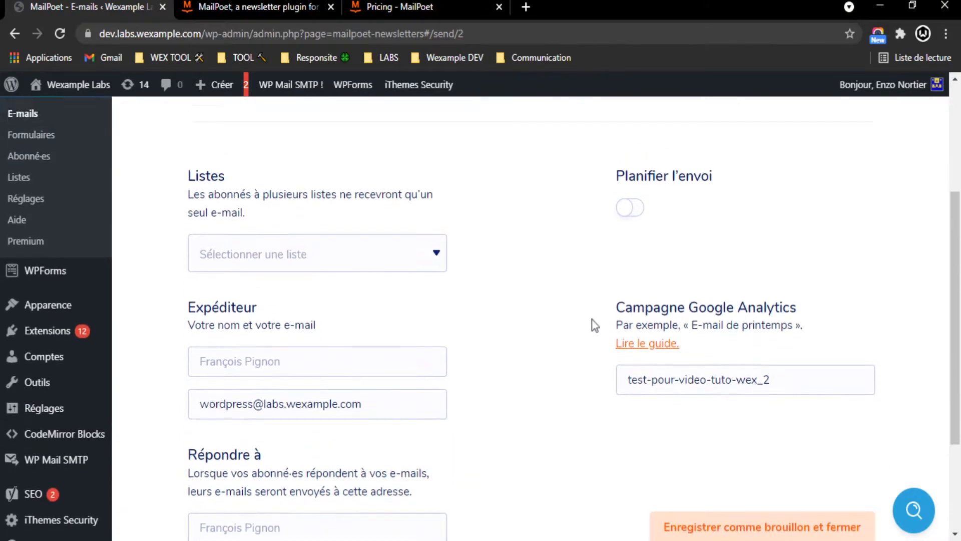
{"action": "scroll", "coordinate": [592, 330], "scroll_direction": "up", "scroll_amount": 4}
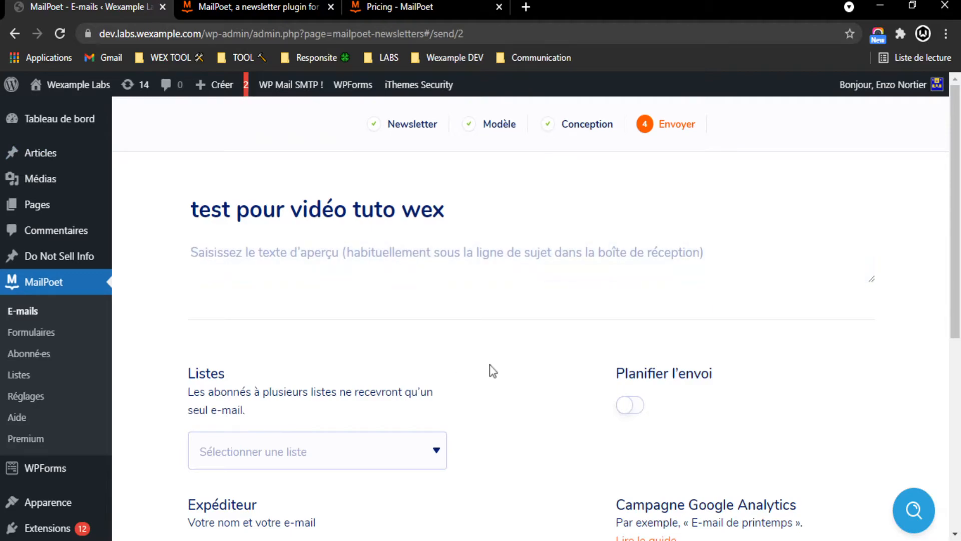
{"action": "scroll", "coordinate": [544, 298], "scroll_direction": "down", "scroll_amount": 5}
{"action": "scroll", "coordinate": [486, 293], "scroll_direction": "up", "scroll_amount": 2}
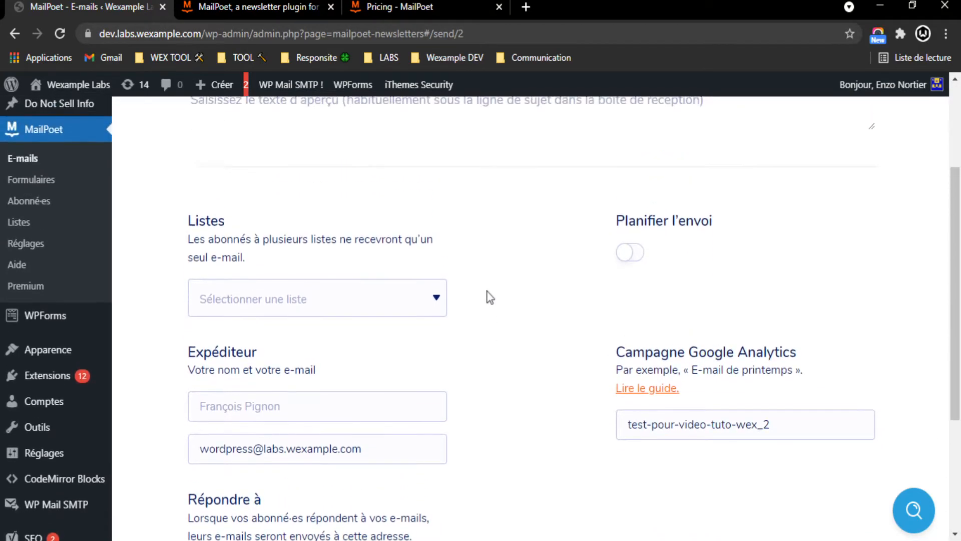
{"action": "left_click_drag", "start_coordinate": [170, 215], "coordinate": [436, 275]}
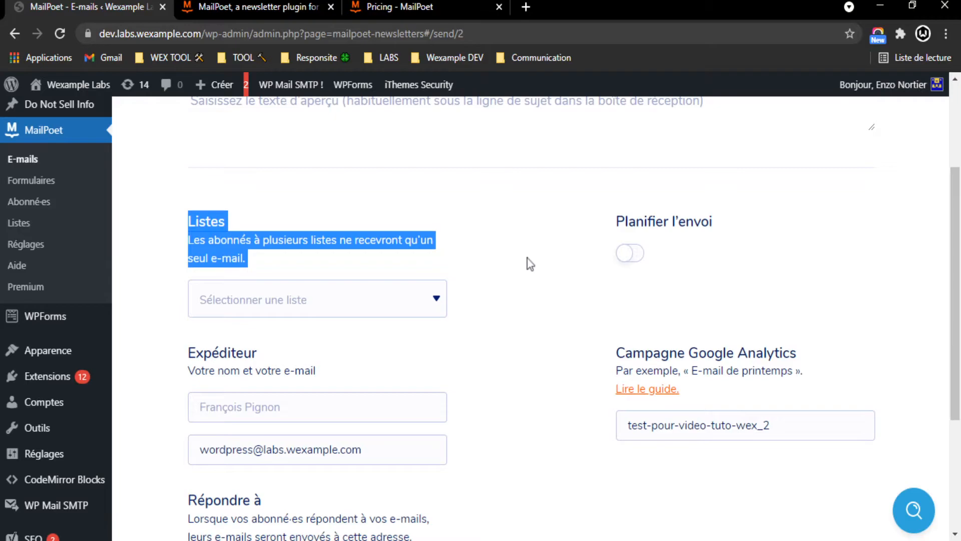
{"action": "left_click", "coordinate": [318, 235]}
{"action": "scroll", "coordinate": [295, 262], "scroll_direction": "down", "scroll_amount": 2}
{"action": "left_click_drag", "start_coordinate": [176, 150], "coordinate": [292, 185]}
{"action": "left_click", "coordinate": [292, 185]}
{"action": "scroll", "coordinate": [50, 238], "scroll_direction": "up", "scroll_amount": 3}
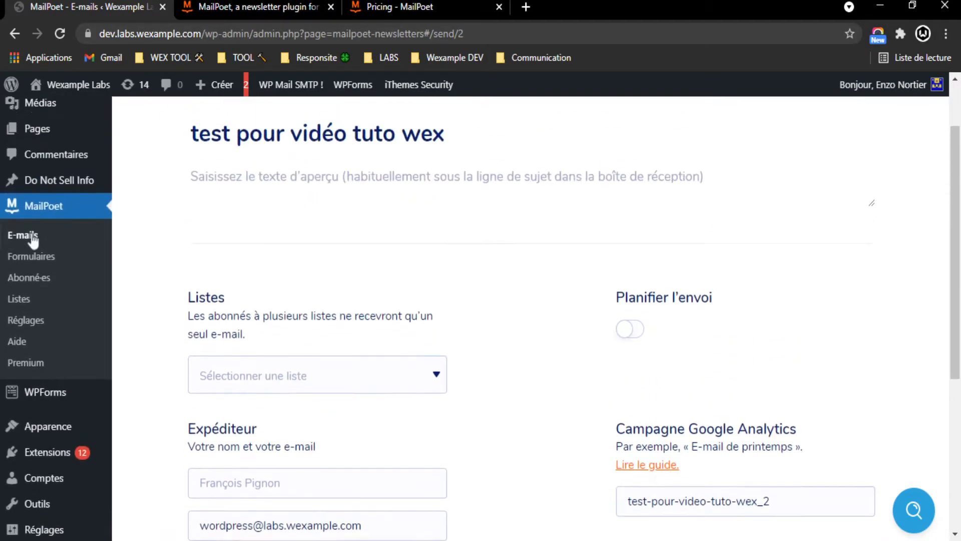
{"action": "scroll", "coordinate": [280, 343], "scroll_direction": "down", "scroll_amount": 3}
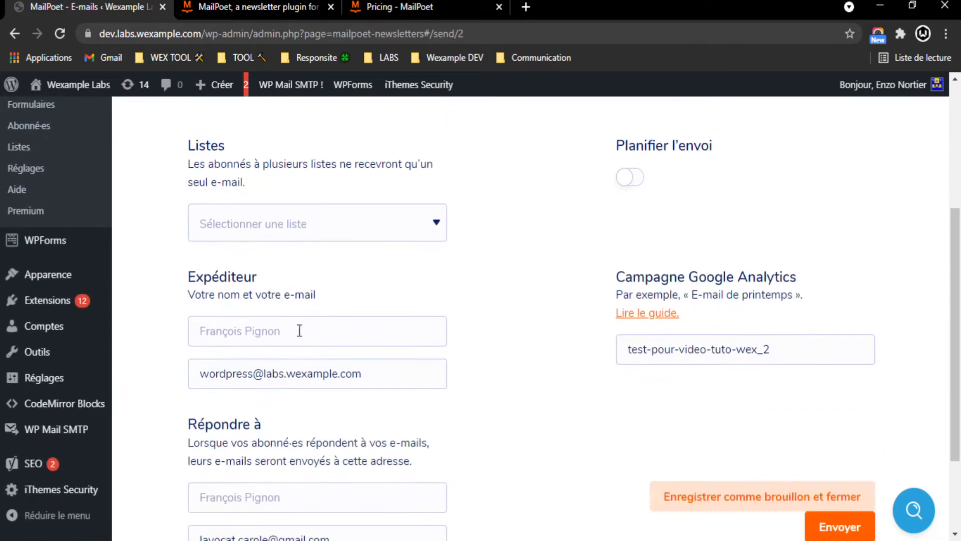
Step: Show the subscriber lists available in the Listes section and close the choices without selecting one
{"action": "left_click_drag", "start_coordinate": [184, 149], "coordinate": [300, 182]}
{"action": "left_click", "coordinate": [305, 184]}
{"action": "left_click", "coordinate": [389, 225]}
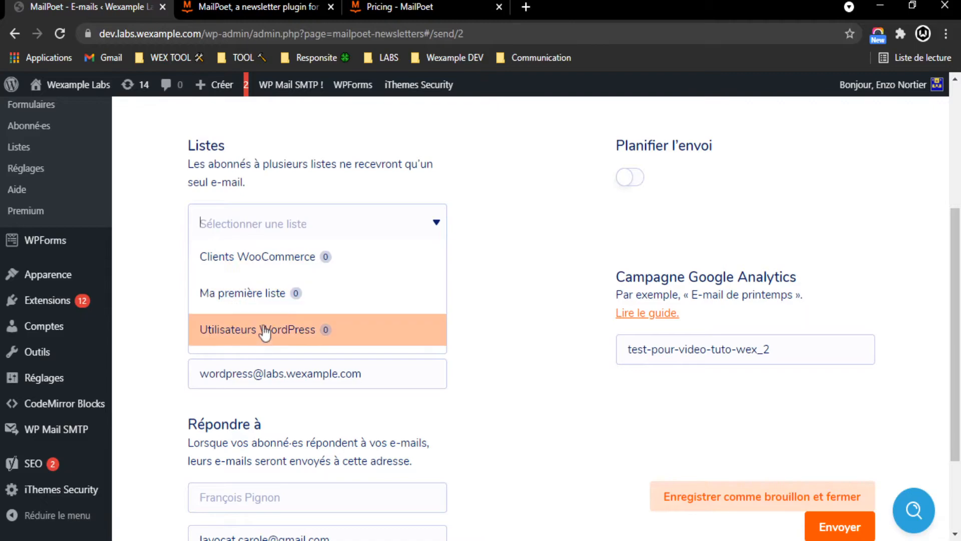
{"action": "scroll", "coordinate": [266, 325], "scroll_direction": "down", "scroll_amount": 2}
{"action": "scroll", "coordinate": [270, 190], "scroll_direction": "up", "scroll_amount": 2}
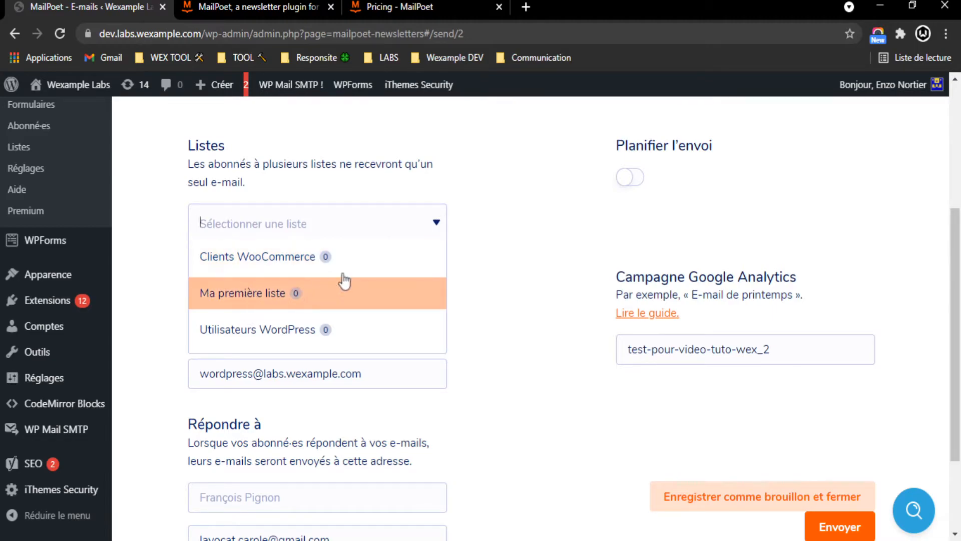
{"action": "left_click", "coordinate": [408, 220]}
Step: Examine the Expéditeur section with its sender name and e-mail fields
{"action": "scroll", "coordinate": [271, 292], "scroll_direction": "down", "scroll_amount": 2}
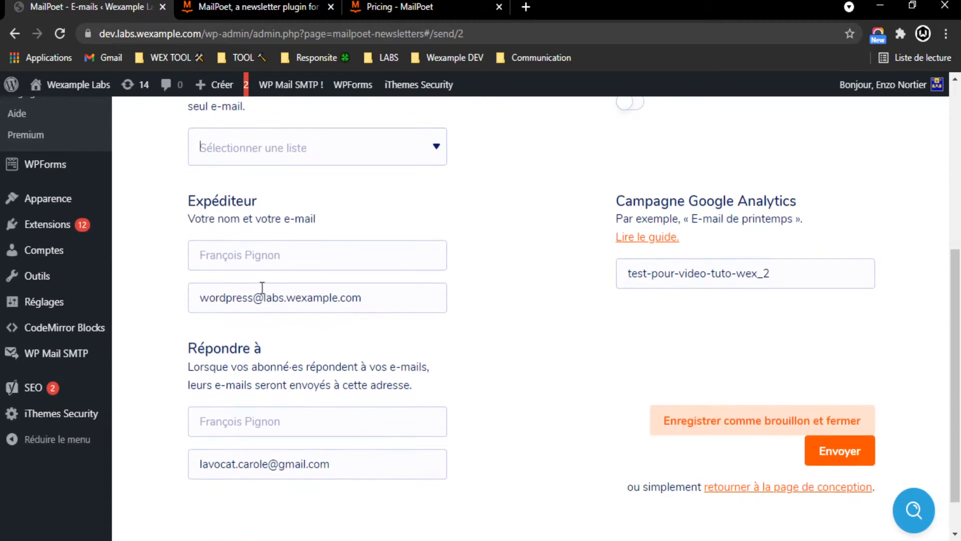
{"action": "left_click_drag", "start_coordinate": [192, 206], "coordinate": [354, 220]}
{"action": "left_click", "coordinate": [331, 225]}
{"action": "scroll", "coordinate": [329, 220], "scroll_direction": "up", "scroll_amount": 4}
{"action": "scroll", "coordinate": [329, 220], "scroll_direction": "down", "scroll_amount": 4}
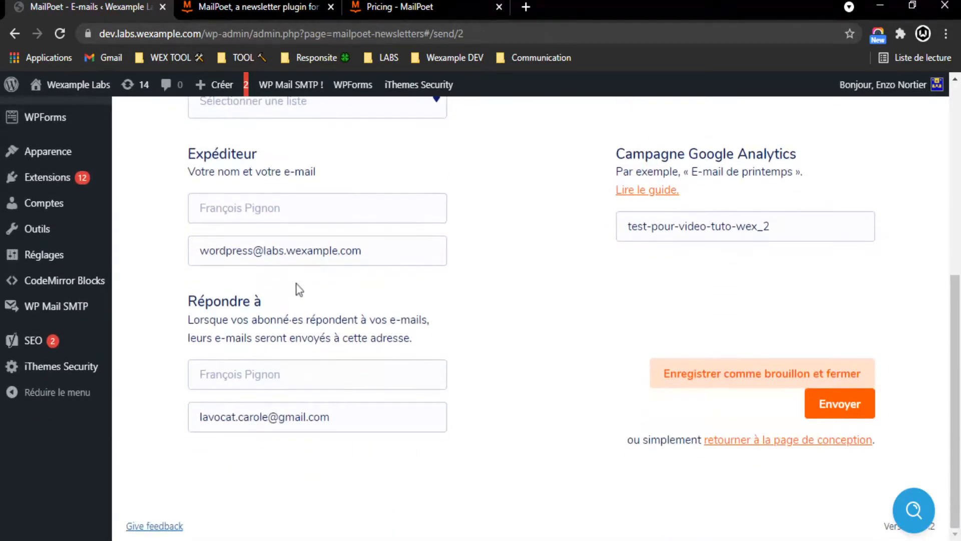
{"action": "scroll", "coordinate": [299, 287], "scroll_direction": "up", "scroll_amount": 2}
{"action": "scroll", "coordinate": [320, 311], "scroll_direction": "down", "scroll_amount": 1}
{"action": "left_click_drag", "start_coordinate": [188, 214], "coordinate": [305, 231]}
{"action": "left_click", "coordinate": [345, 248]}
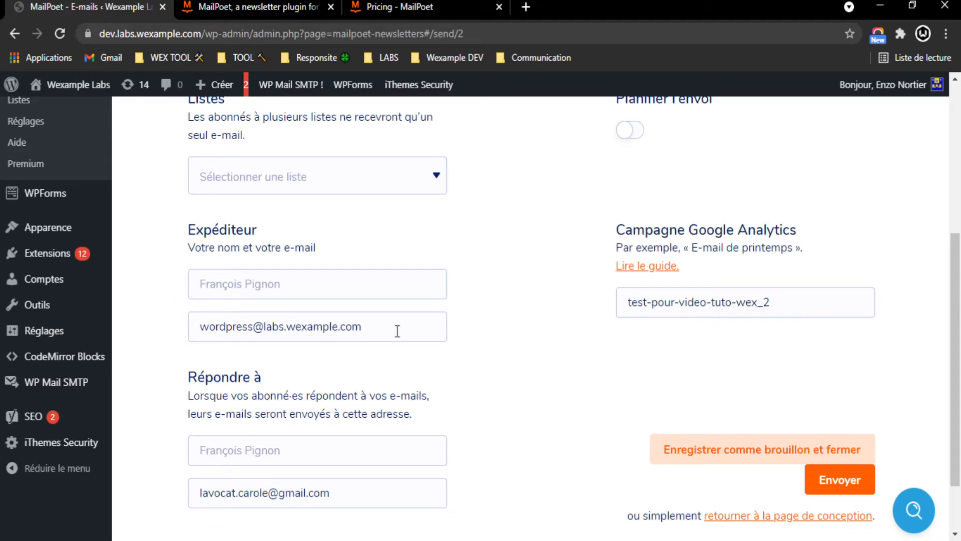
Step: Compare the Répondre à section's description and reply e-mail field with the sender e-mail field
{"action": "scroll", "coordinate": [397, 331], "scroll_direction": "down", "scroll_amount": 2}
{"action": "left_click_drag", "start_coordinate": [173, 300], "coordinate": [346, 317]}
{"action": "left_click", "coordinate": [271, 318]}
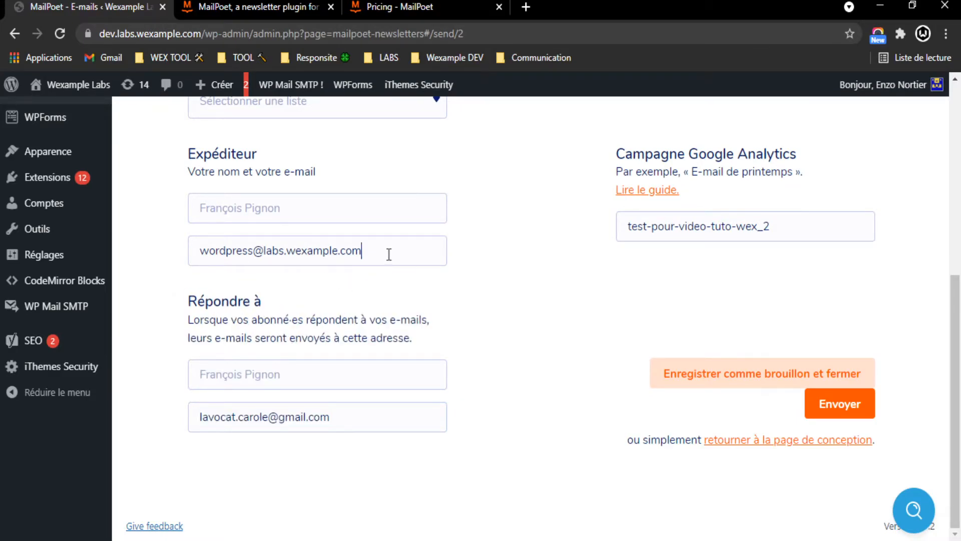
{"action": "left_click_drag", "start_coordinate": [390, 255], "coordinate": [160, 264]}
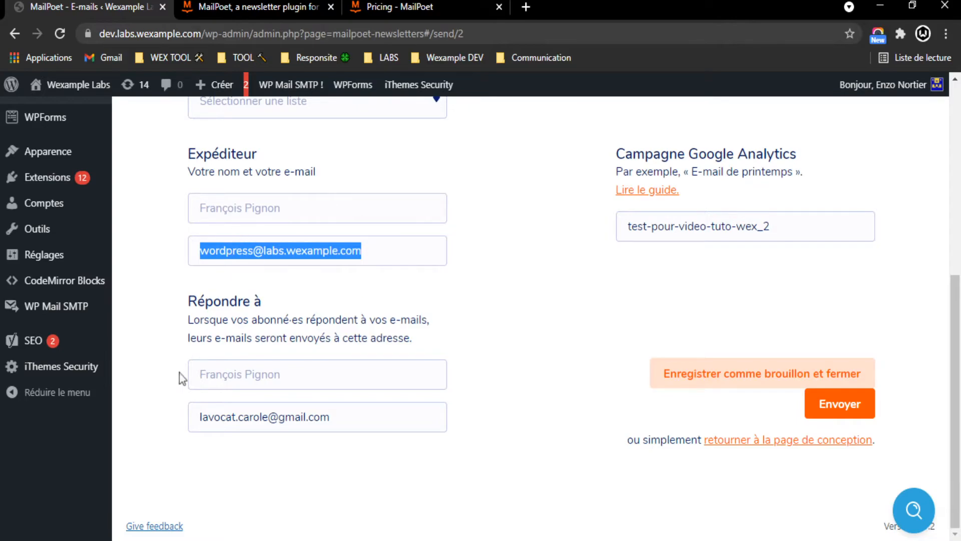
{"action": "left_click", "coordinate": [203, 444]}
{"action": "left_click_drag", "start_coordinate": [362, 412], "coordinate": [158, 414]}
{"action": "left_click", "coordinate": [159, 414]}
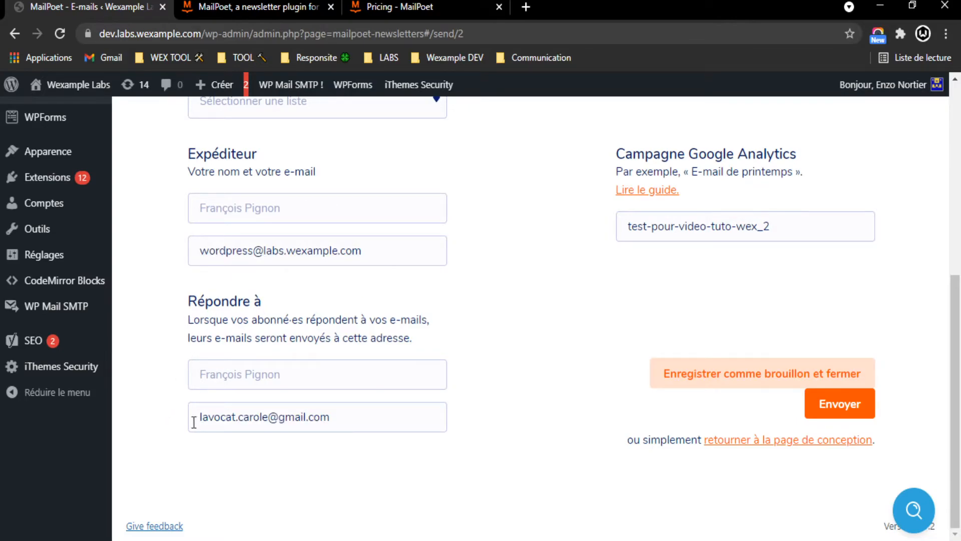
{"action": "left_click_drag", "start_coordinate": [194, 422], "coordinate": [384, 427]}
{"action": "left_click", "coordinate": [399, 481]}
Step: Check the sender e-mail field again and review the rest of the sending settings
{"action": "scroll", "coordinate": [549, 369], "scroll_direction": "up", "scroll_amount": 3}
{"action": "scroll", "coordinate": [523, 343], "scroll_direction": "down", "scroll_amount": 1}
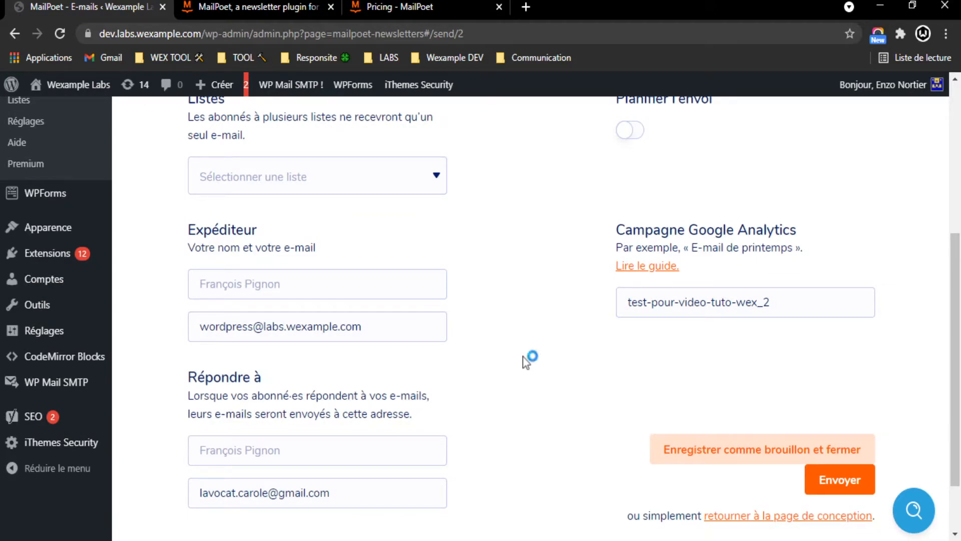
{"action": "left_click_drag", "start_coordinate": [392, 329], "coordinate": [161, 333]}
{"action": "left_click", "coordinate": [166, 335]}
{"action": "scroll", "coordinate": [498, 309], "scroll_direction": "up", "scroll_amount": 2}
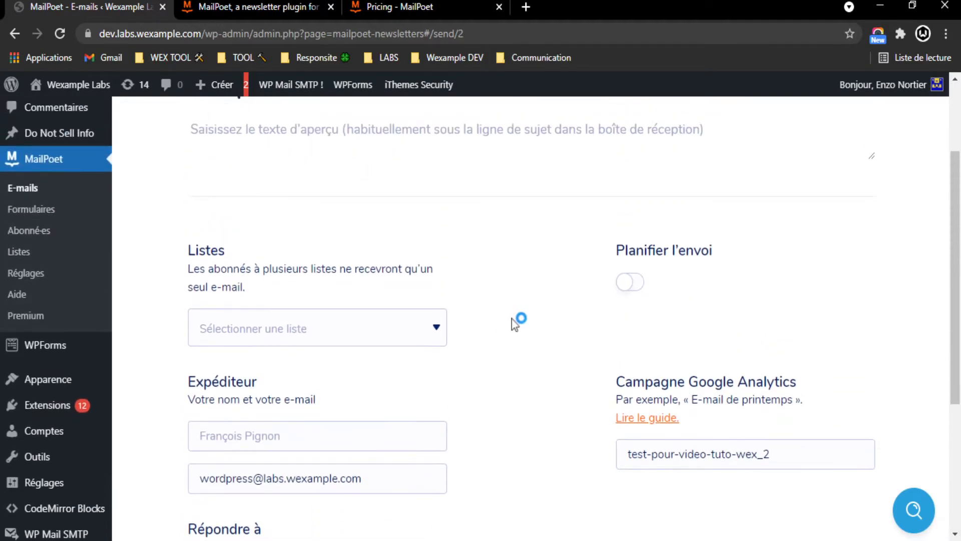
{"action": "scroll", "coordinate": [506, 322], "scroll_direction": "down", "scroll_amount": 1}
{"action": "scroll", "coordinate": [508, 433], "scroll_direction": "down", "scroll_amount": 4}
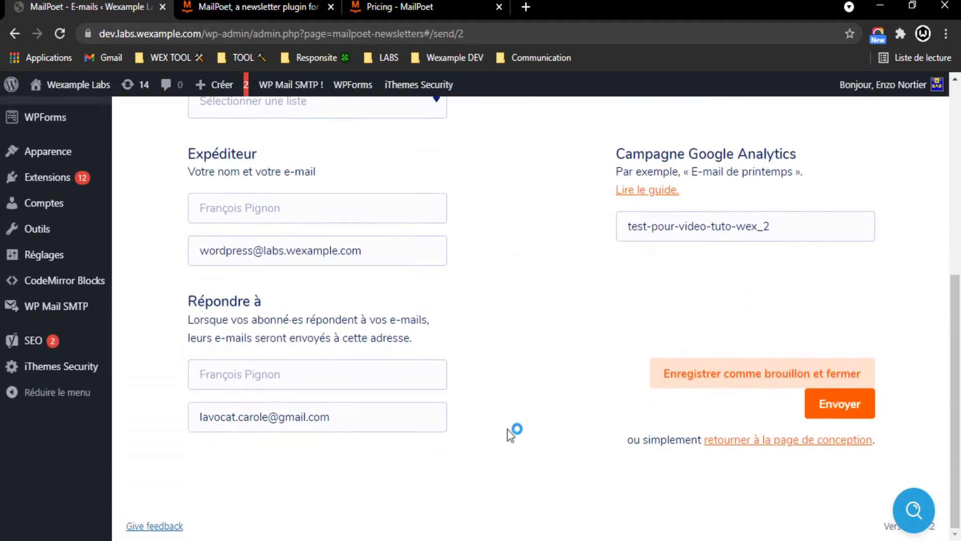
{"action": "scroll", "coordinate": [525, 426], "scroll_direction": "up", "scroll_amount": 6}
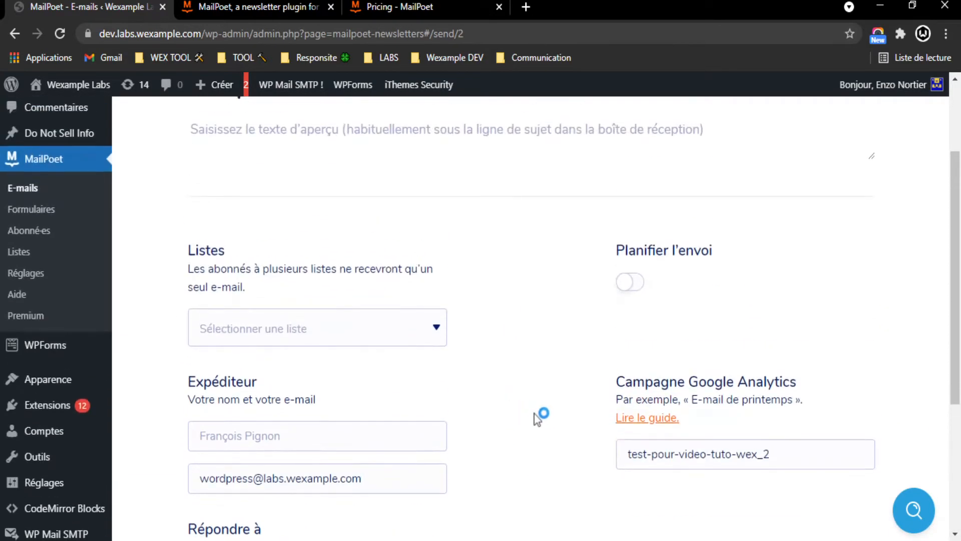
Step: Turn on Planifier l'envoi and schedule the newsletter for 19 juillet 2021 at 13 h 00 min
{"action": "left_click", "coordinate": [630, 283]}
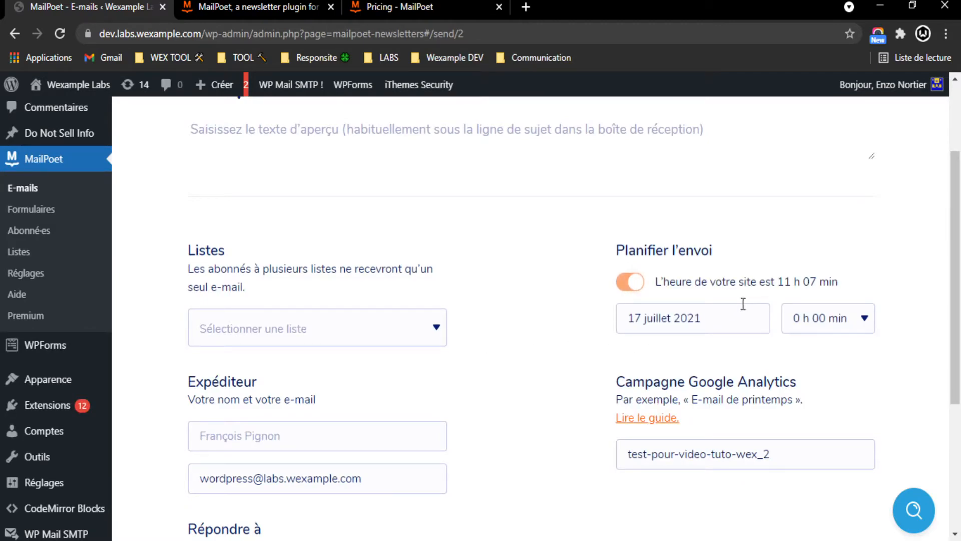
{"action": "left_click", "coordinate": [720, 329]}
{"action": "scroll", "coordinate": [556, 381], "scroll_direction": "up", "scroll_amount": 2}
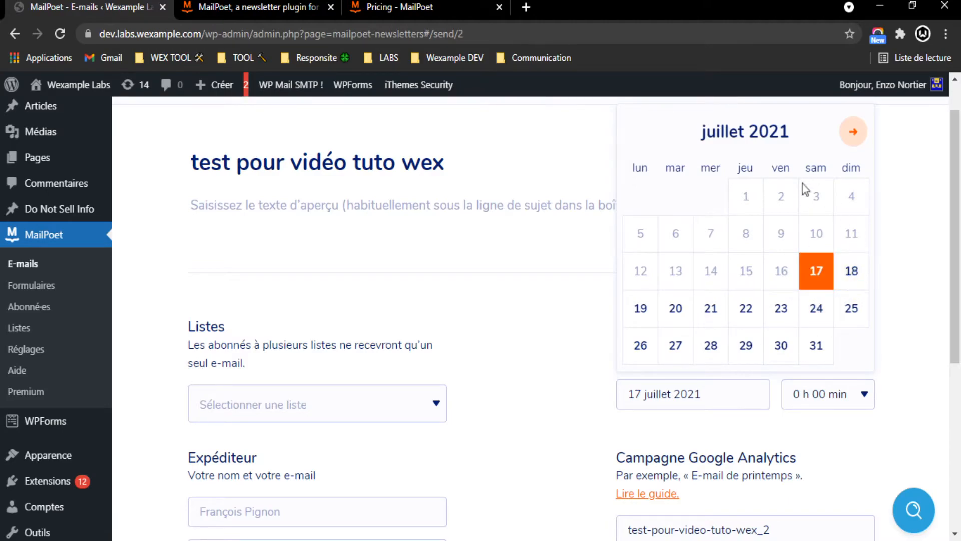
{"action": "left_click", "coordinate": [637, 311]}
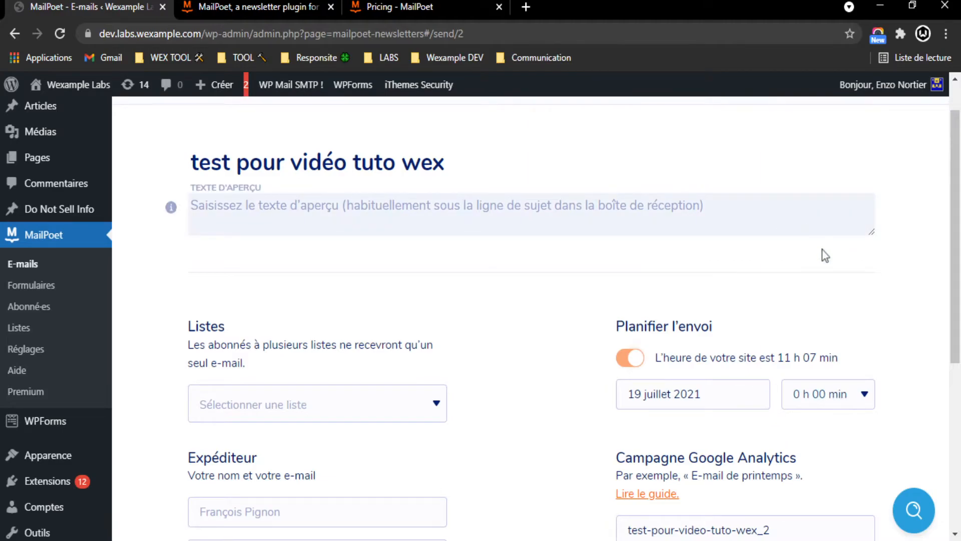
{"action": "left_click", "coordinate": [814, 266]}
{"action": "scroll", "coordinate": [568, 334], "scroll_direction": "down", "scroll_amount": 2}
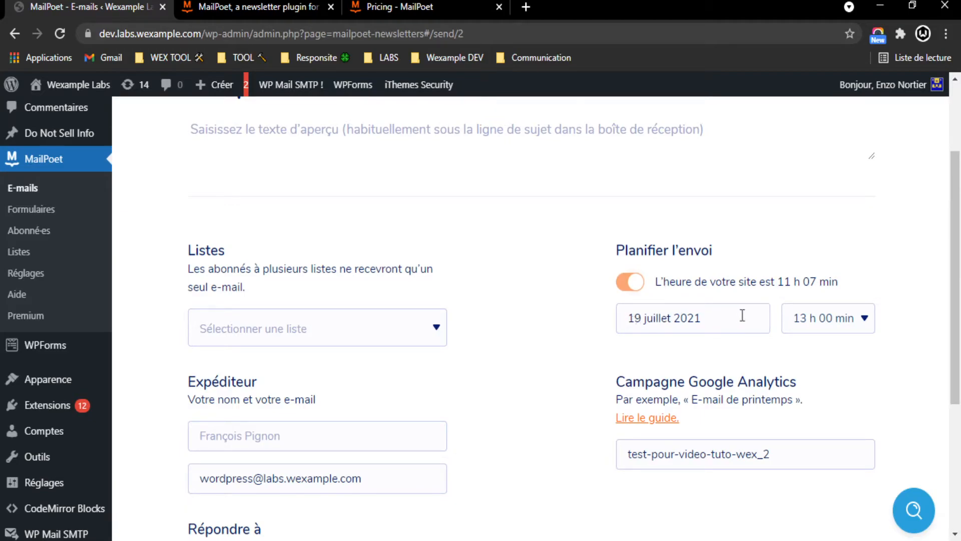
Step: Examine the Campagne Google Analytics section and its campaign name field
{"action": "scroll", "coordinate": [843, 293], "scroll_direction": "down", "scroll_amount": 2}
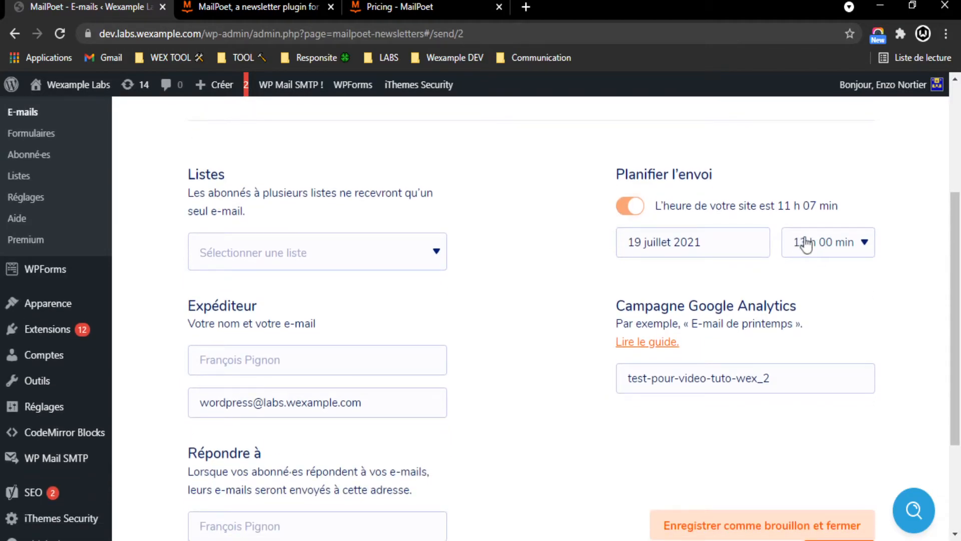
{"action": "scroll", "coordinate": [862, 290], "scroll_direction": "down", "scroll_amount": 2}
{"action": "left_click_drag", "start_coordinate": [566, 228], "coordinate": [843, 230]}
{"action": "left_click", "coordinate": [845, 235]}
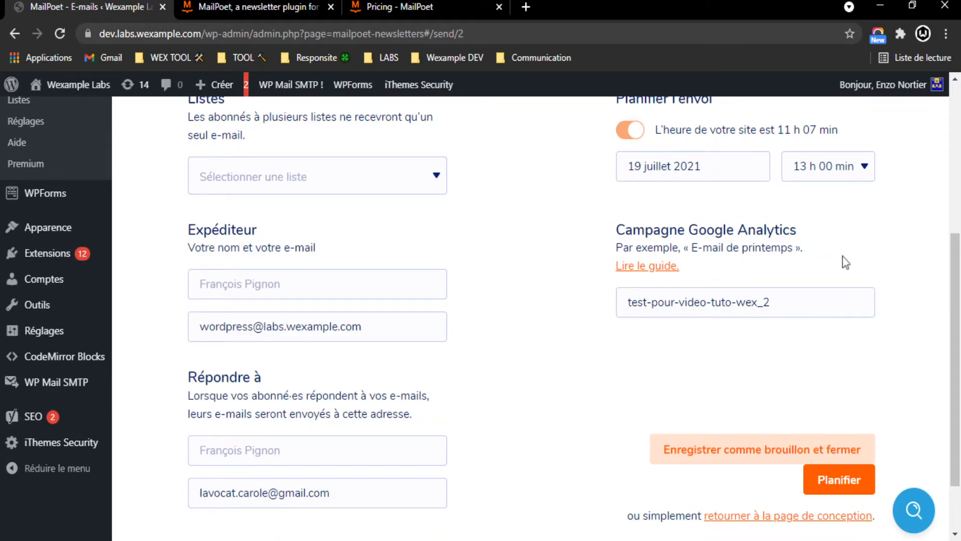
{"action": "scroll", "coordinate": [720, 234], "scroll_direction": "down", "scroll_amount": 2}
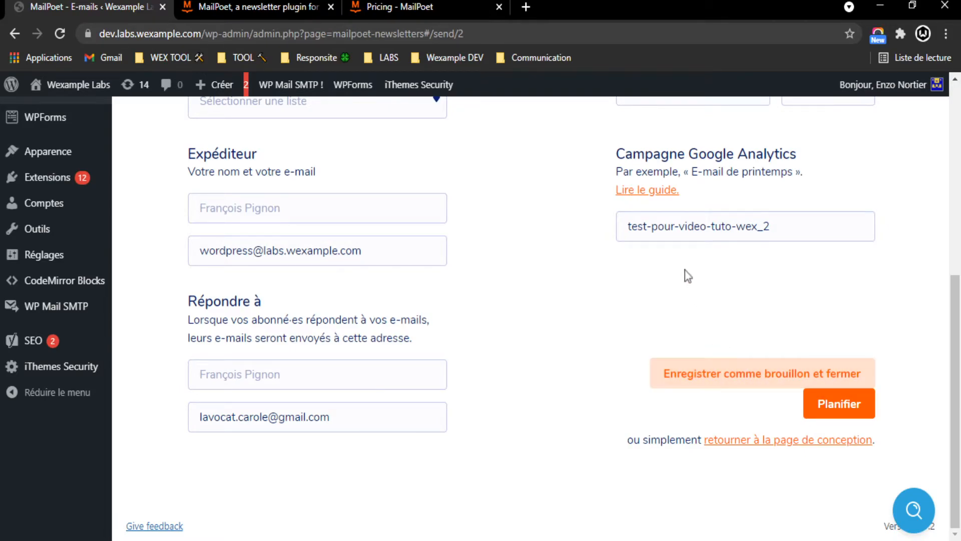
Step: Review the Planifier l'envoi and Google Analytics settings, and open MailPoet's Formulaires page
{"action": "scroll", "coordinate": [766, 280], "scroll_direction": "up", "scroll_amount": 5}
{"action": "scroll", "coordinate": [617, 390], "scroll_direction": "down", "scroll_amount": 5}
{"action": "scroll", "coordinate": [791, 401], "scroll_direction": "up", "scroll_amount": 5}
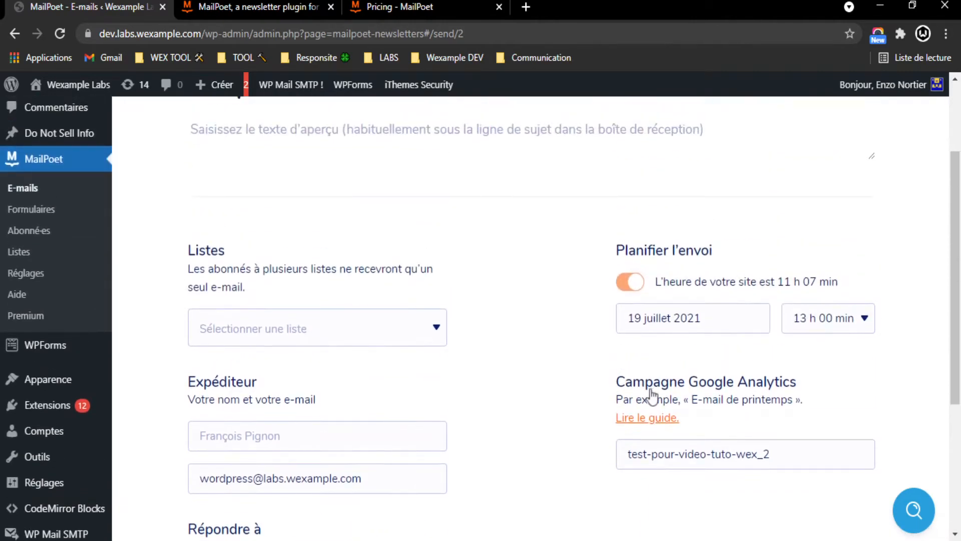
{"action": "left_click_drag", "start_coordinate": [573, 211], "coordinate": [734, 352]}
{"action": "left_click", "coordinate": [733, 352]}
{"action": "scroll", "coordinate": [650, 366], "scroll_direction": "down", "scroll_amount": 2}
{"action": "scroll", "coordinate": [550, 310], "scroll_direction": "up", "scroll_amount": 5}
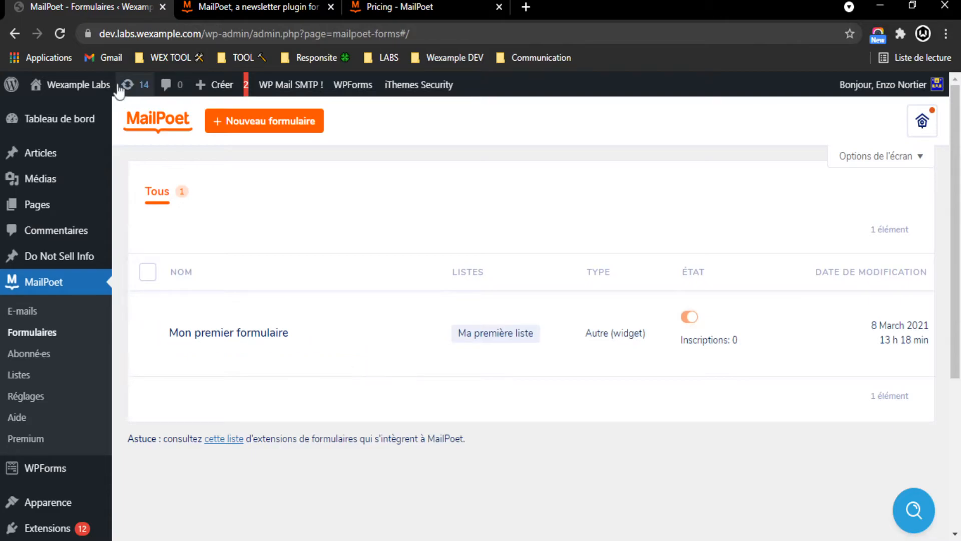
Step: Create a new form from the Fenêtre contextuelle template Rester en contact
{"action": "left_click", "coordinate": [264, 123]}
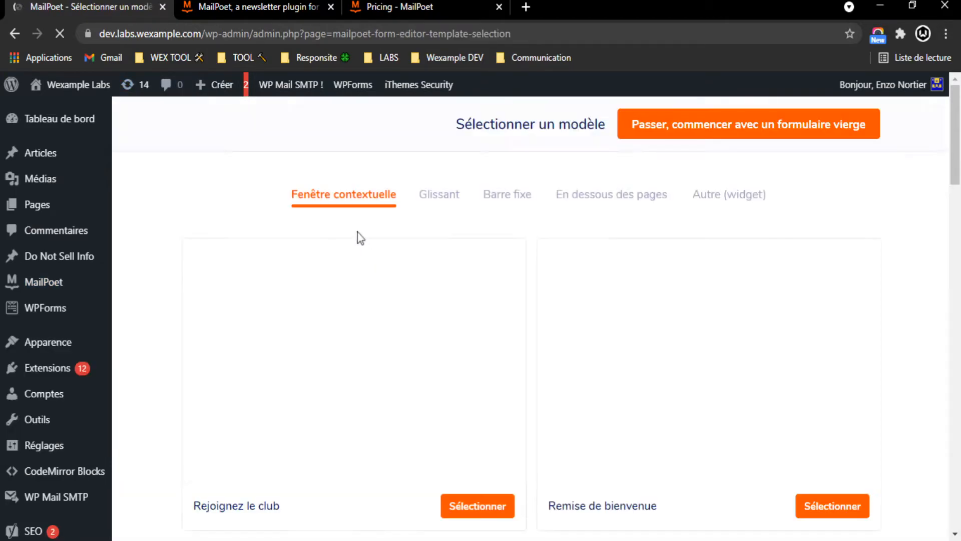
{"action": "scroll", "coordinate": [370, 246], "scroll_direction": "down", "scroll_amount": 2}
{"action": "scroll", "coordinate": [550, 340], "scroll_direction": "down", "scroll_amount": 6}
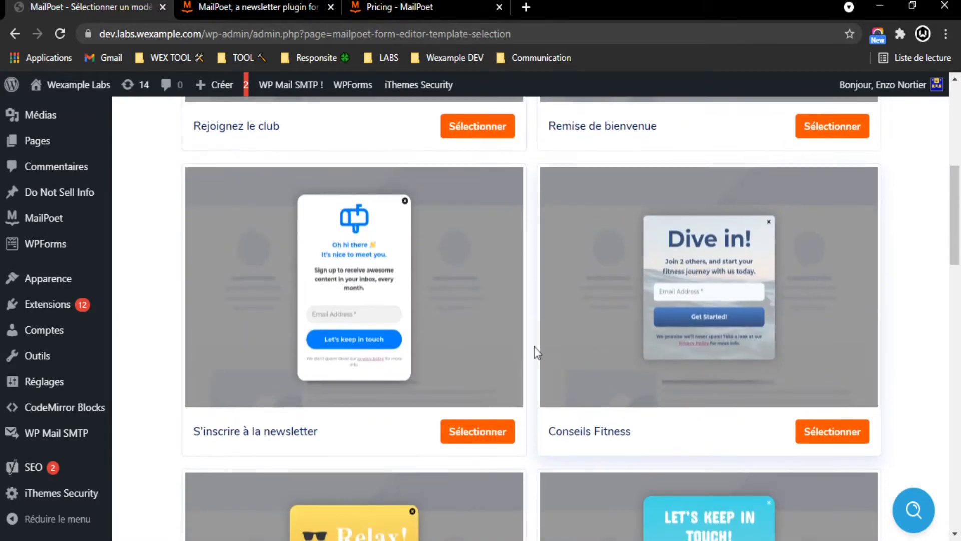
{"action": "scroll", "coordinate": [531, 346], "scroll_direction": "up", "scroll_amount": 5}
{"action": "scroll", "coordinate": [520, 368], "scroll_direction": "down", "scroll_amount": 13}
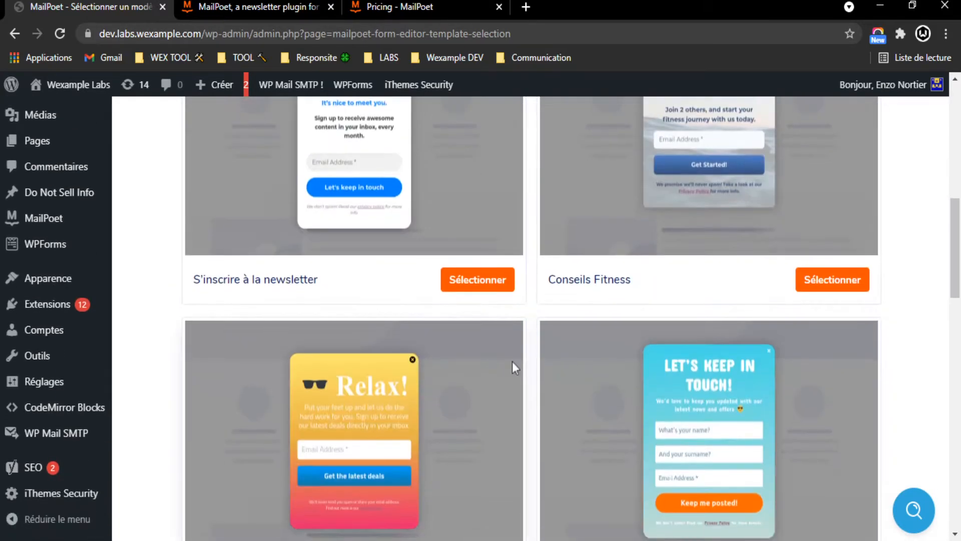
{"action": "scroll", "coordinate": [518, 365], "scroll_direction": "up", "scroll_amount": 1}
{"action": "scroll", "coordinate": [523, 373], "scroll_direction": "down", "scroll_amount": 7}
{"action": "scroll", "coordinate": [529, 381], "scroll_direction": "up", "scroll_amount": 7}
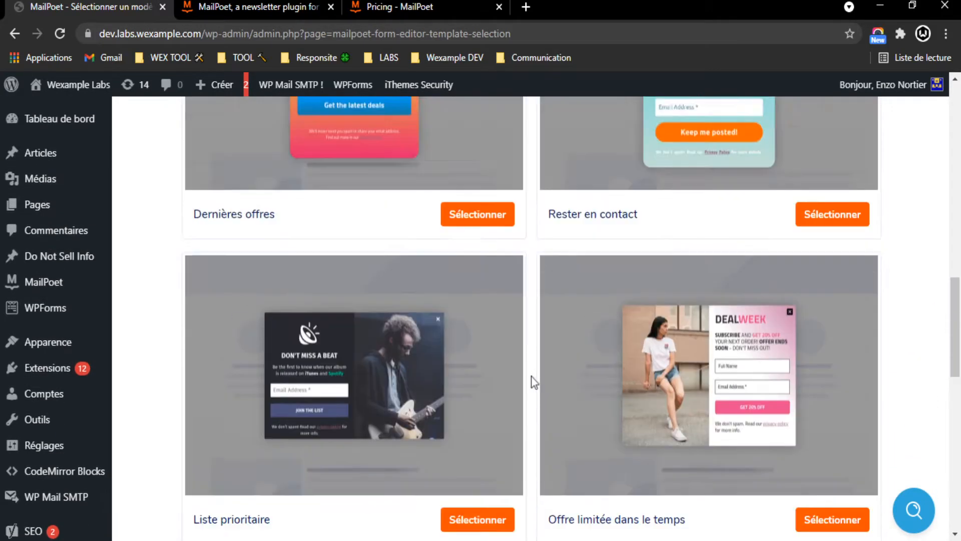
{"action": "left_click", "coordinate": [829, 359]}
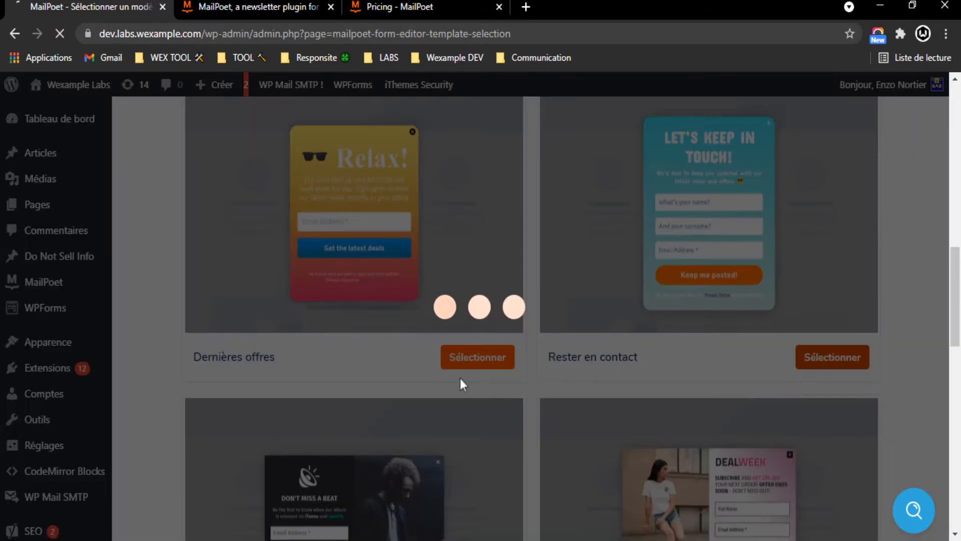
{"action": "scroll", "coordinate": [631, 330], "scroll_direction": "down", "scroll_amount": 4}
{"action": "scroll", "coordinate": [607, 337], "scroll_direction": "up", "scroll_amount": 4}
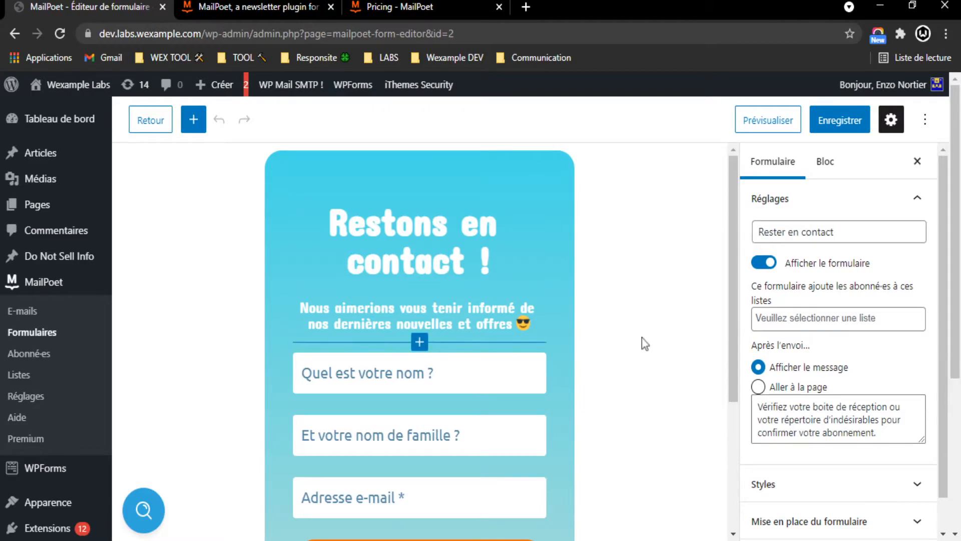
Step: Examine the form's title, intro text, name and e-mail fields, submit button and privacy note, along with its Réglages
{"action": "scroll", "coordinate": [550, 296], "scroll_direction": "down", "scroll_amount": 3}
{"action": "scroll", "coordinate": [846, 302], "scroll_direction": "down", "scroll_amount": 2}
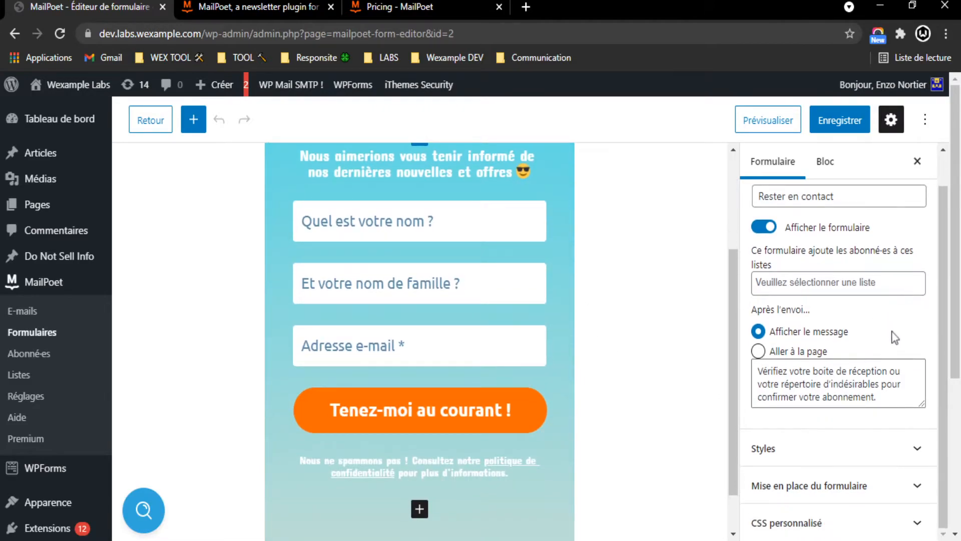
{"action": "scroll", "coordinate": [450, 301], "scroll_direction": "up", "scroll_amount": 3}
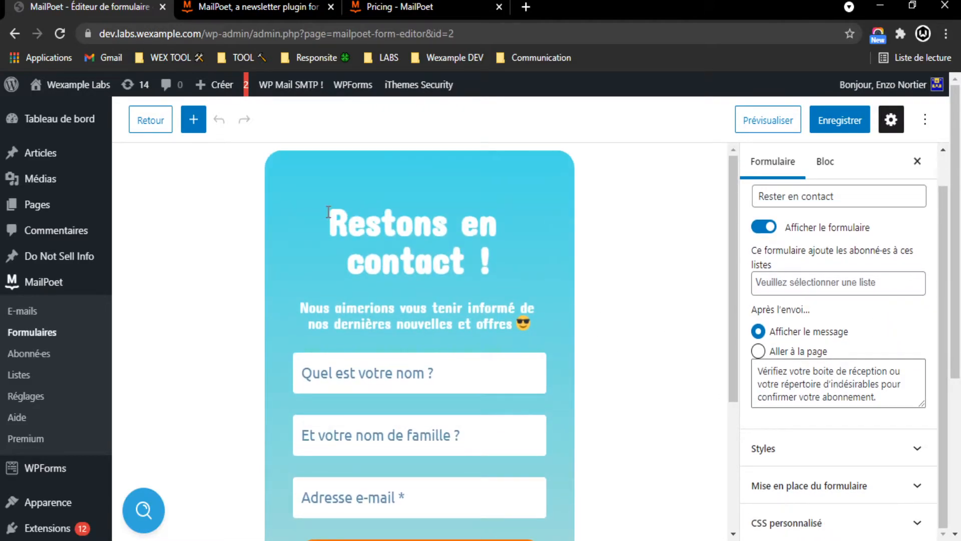
{"action": "scroll", "coordinate": [336, 216], "scroll_direction": "down", "scroll_amount": 2}
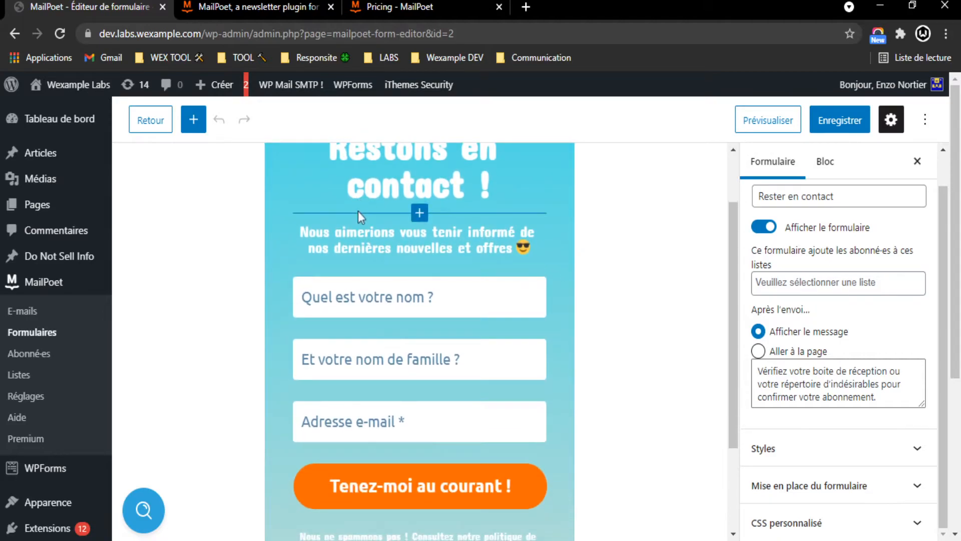
{"action": "scroll", "coordinate": [359, 217], "scroll_direction": "up", "scroll_amount": 2}
{"action": "scroll", "coordinate": [396, 315], "scroll_direction": "down", "scroll_amount": 2}
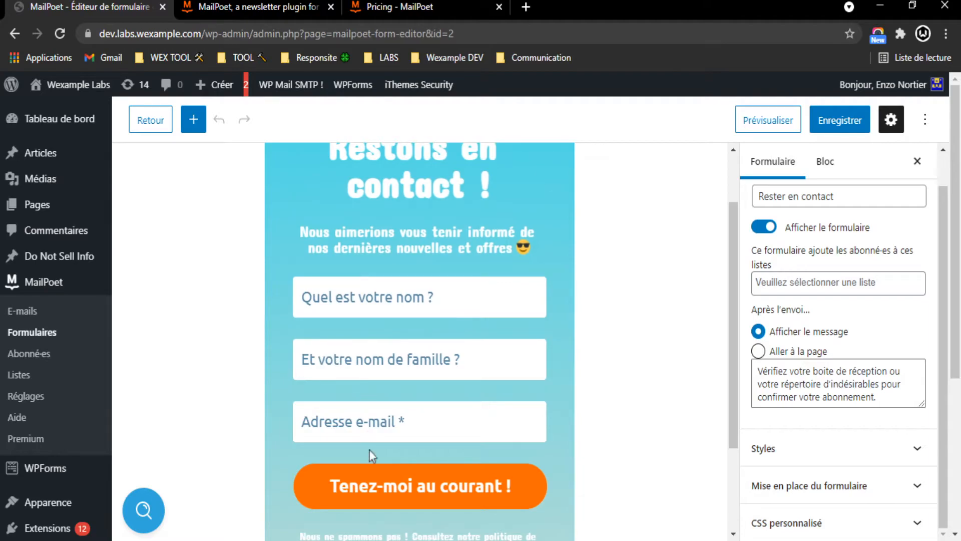
{"action": "scroll", "coordinate": [310, 410], "scroll_direction": "down", "scroll_amount": 3}
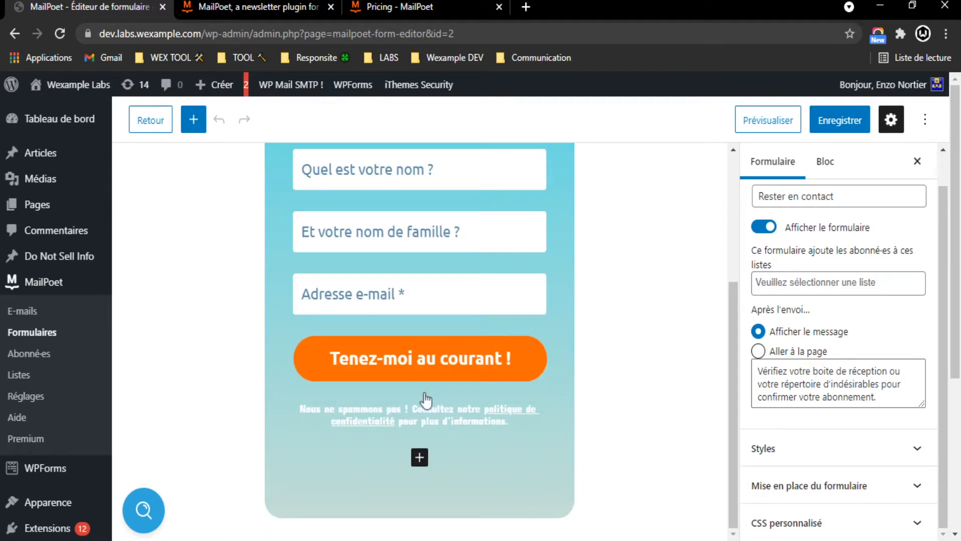
{"action": "scroll", "coordinate": [584, 379], "scroll_direction": "up", "scroll_amount": 5}
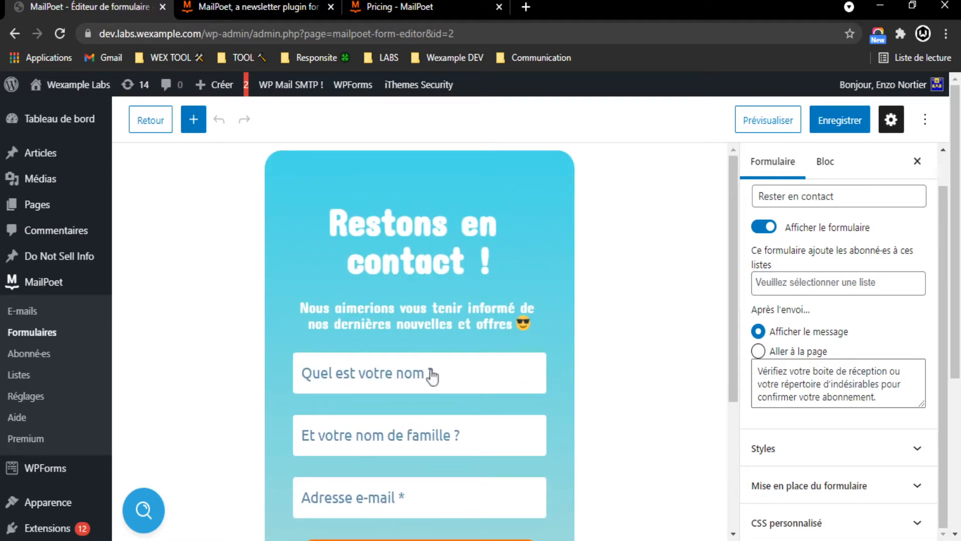
Step: Inspect the block settings of the Restons en contact ! title and return to the form's Réglages
{"action": "left_click", "coordinate": [826, 163]}
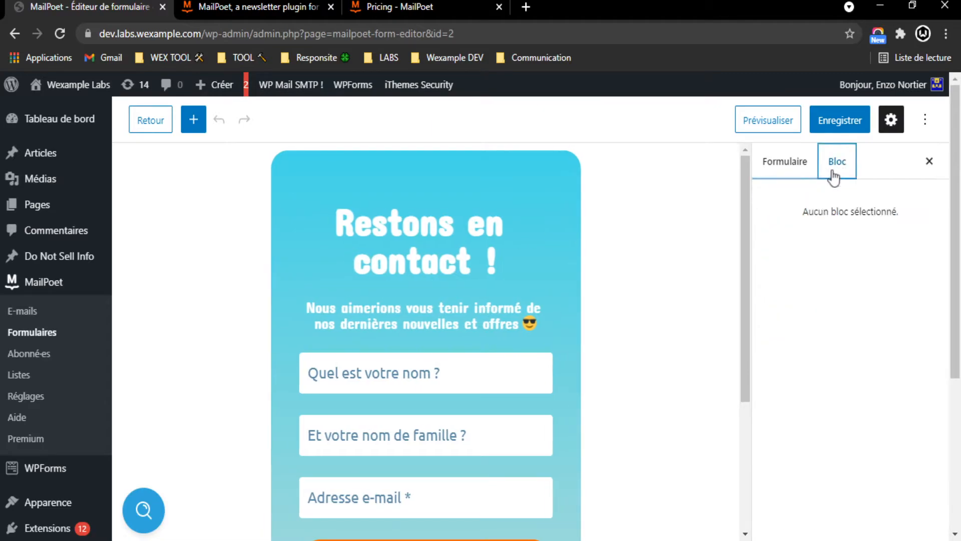
{"action": "left_click", "coordinate": [448, 231]}
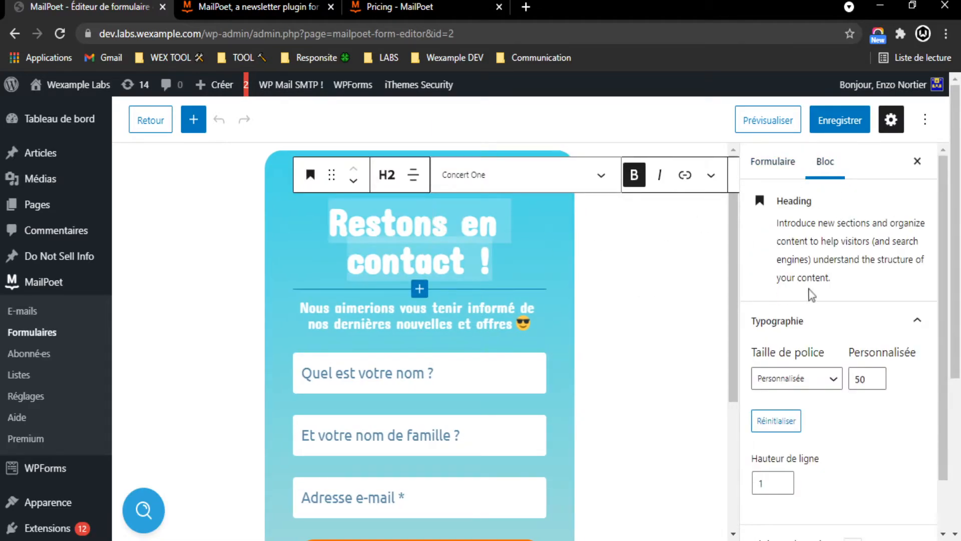
{"action": "scroll", "coordinate": [745, 296], "scroll_direction": "down", "scroll_amount": 1}
{"action": "left_click", "coordinate": [786, 162]}
{"action": "scroll", "coordinate": [781, 296], "scroll_direction": "up", "scroll_amount": 1}
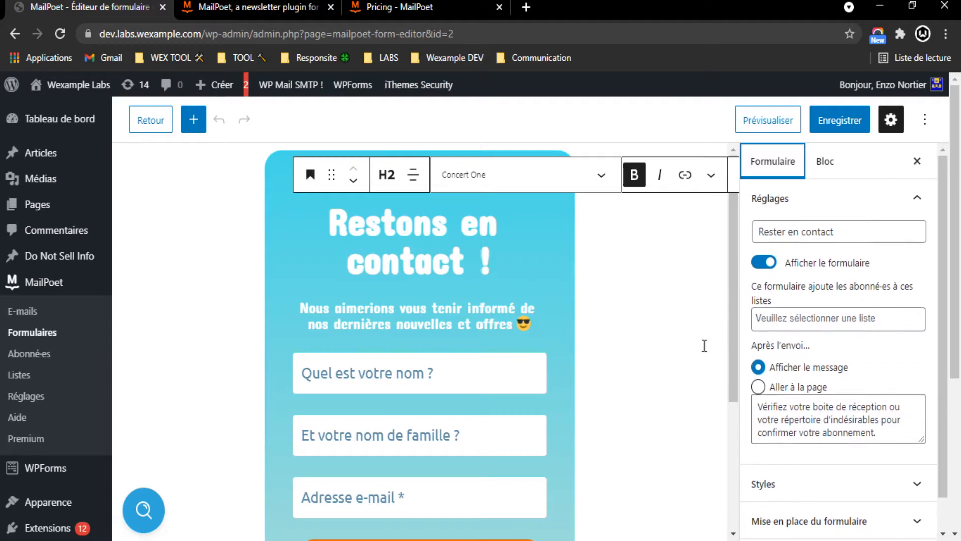
Step: Convert the intro paragraph below the form title into a Heading block and deselect it
{"action": "left_click", "coordinate": [413, 372]}
{"action": "left_click", "coordinate": [499, 311]}
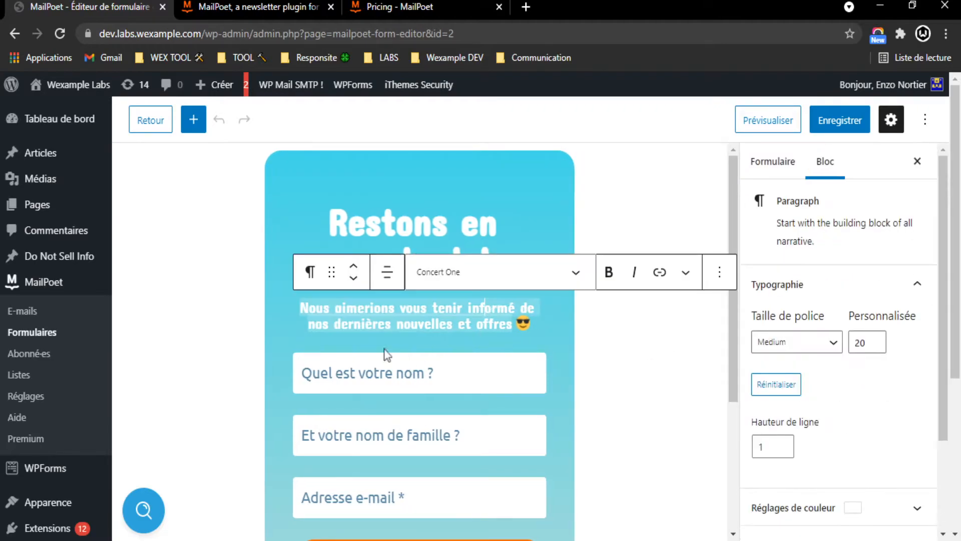
{"action": "left_click", "coordinate": [310, 271]}
{"action": "left_click", "coordinate": [221, 332]}
{"action": "left_click", "coordinate": [302, 322]}
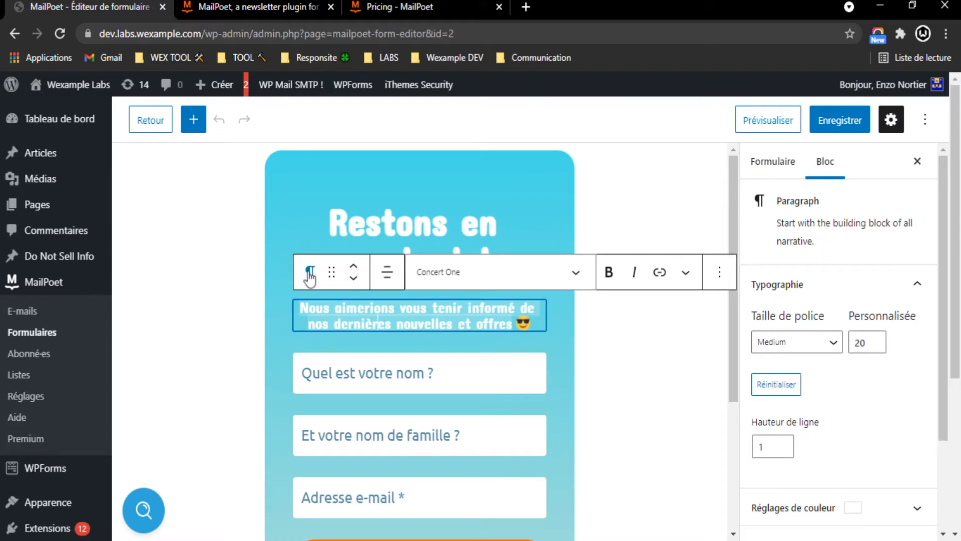
{"action": "left_click", "coordinate": [310, 282]}
{"action": "left_click", "coordinate": [350, 384]}
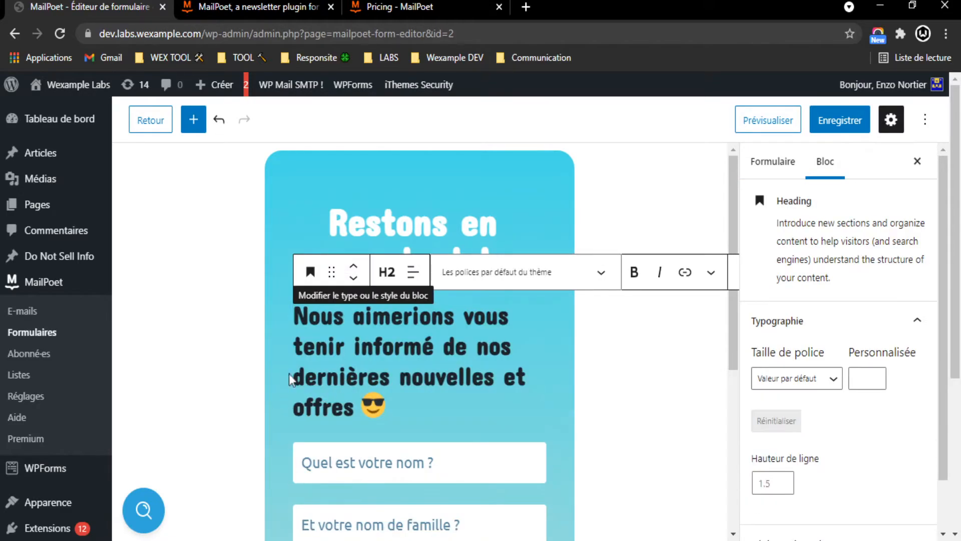
{"action": "left_click", "coordinate": [230, 369]}
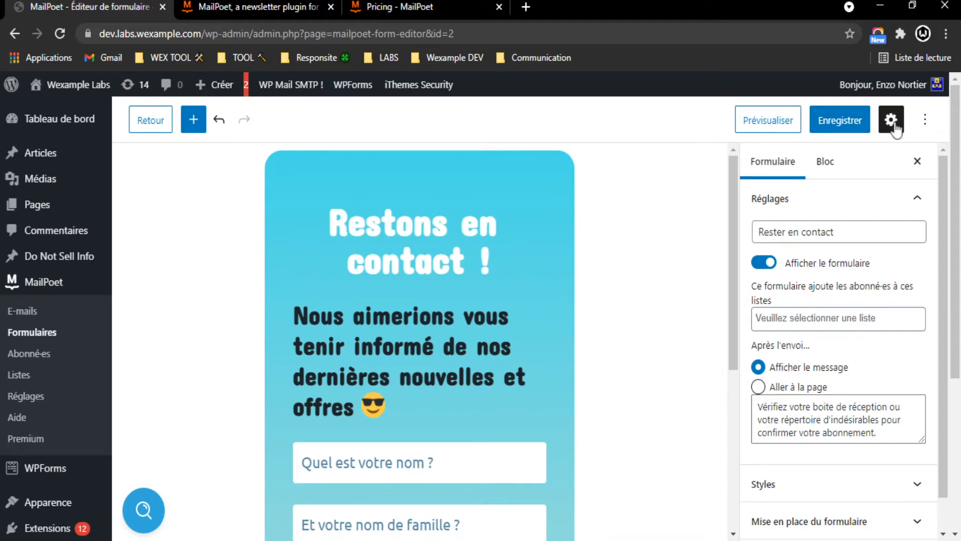
Step: Hide and reshow the editor's settings sidebar, and review the title's typography settings and the general form settings
{"action": "left_click", "coordinate": [916, 162]}
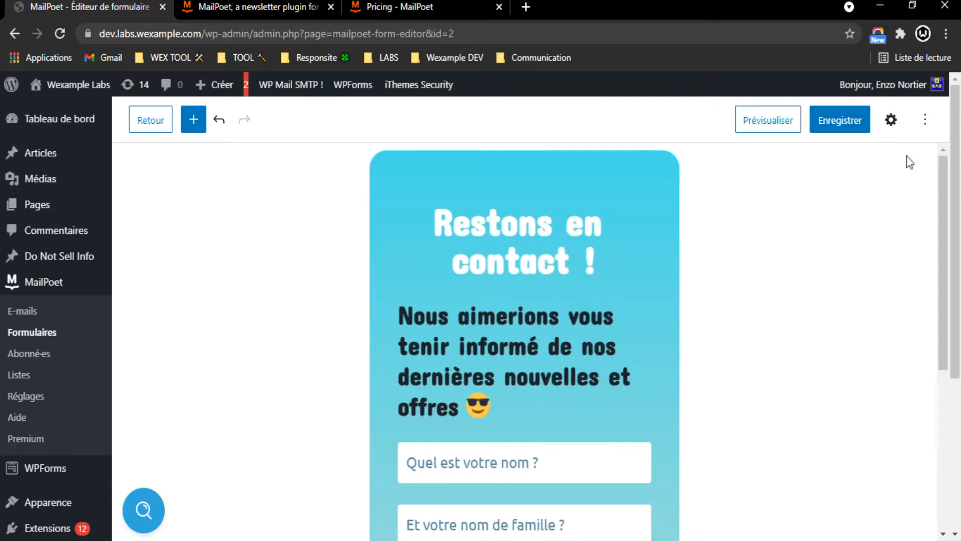
{"action": "left_click", "coordinate": [890, 119]}
{"action": "left_click", "coordinate": [831, 160]}
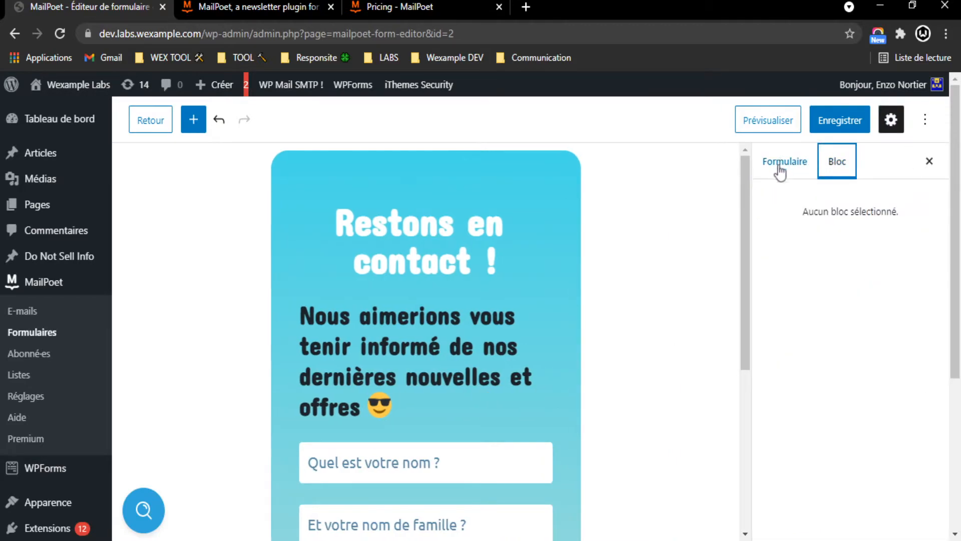
{"action": "left_click", "coordinate": [382, 234]}
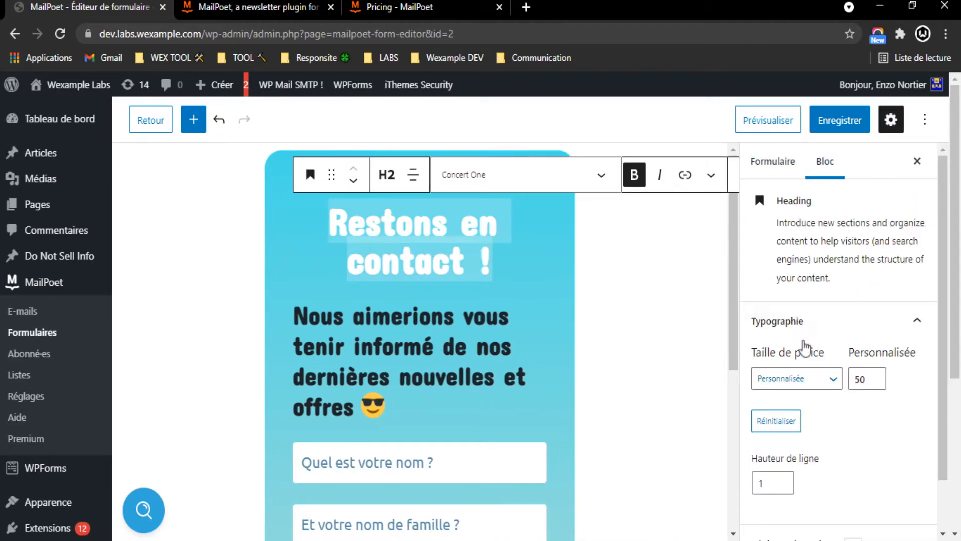
{"action": "scroll", "coordinate": [805, 352], "scroll_direction": "down", "scroll_amount": 5}
{"action": "scroll", "coordinate": [841, 378], "scroll_direction": "down", "scroll_amount": 1}
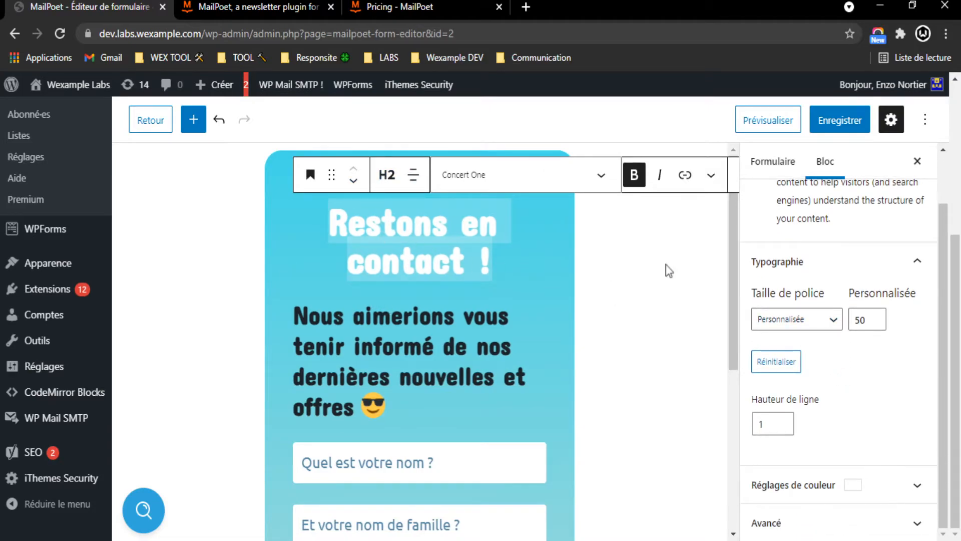
{"action": "left_click", "coordinate": [619, 262]}
{"action": "scroll", "coordinate": [527, 372], "scroll_direction": "down", "scroll_amount": 5}
{"action": "scroll", "coordinate": [628, 285], "scroll_direction": "up", "scroll_amount": 5}
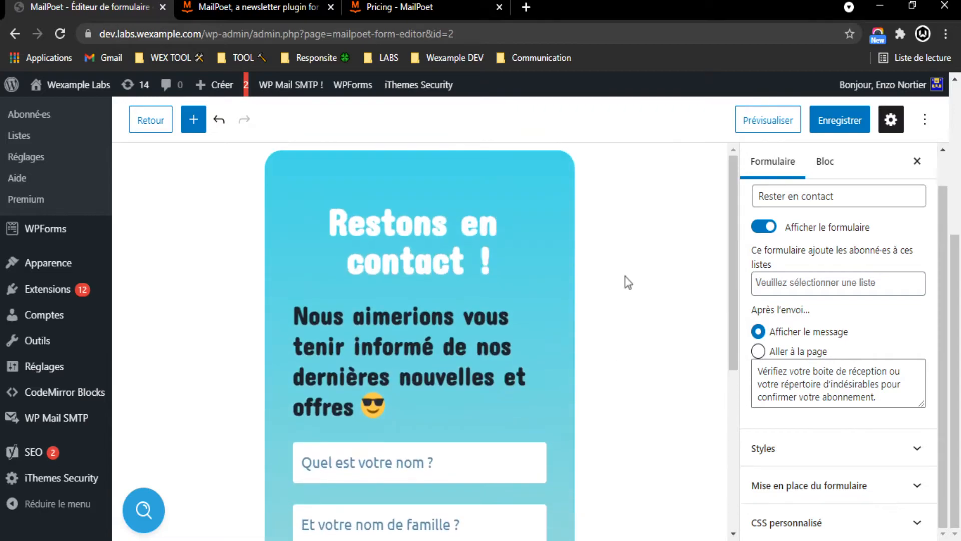
{"action": "scroll", "coordinate": [628, 285], "scroll_direction": "up", "scroll_amount": 4}
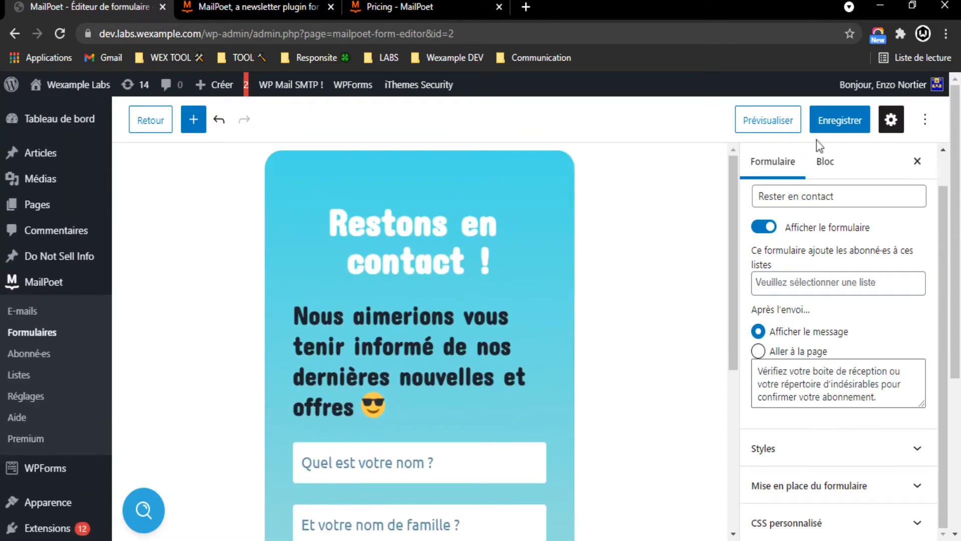
Step: Leave the form editor without saving, and deactivate and trash the Rester en contact form in the Formulaires list
{"action": "left_click", "coordinate": [48, 333]}
{"action": "left_click", "coordinate": [529, 134]}
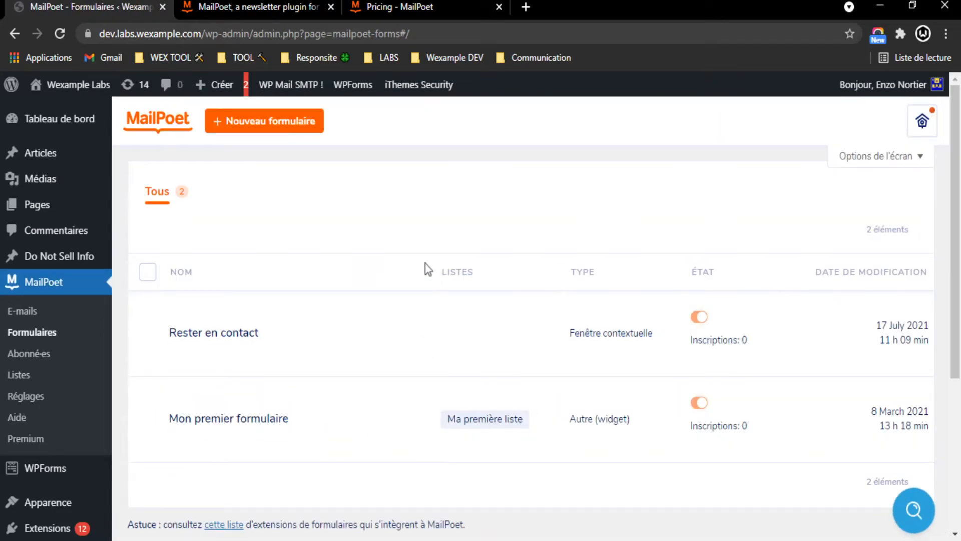
{"action": "scroll", "coordinate": [521, 299], "scroll_direction": "down", "scroll_amount": 2}
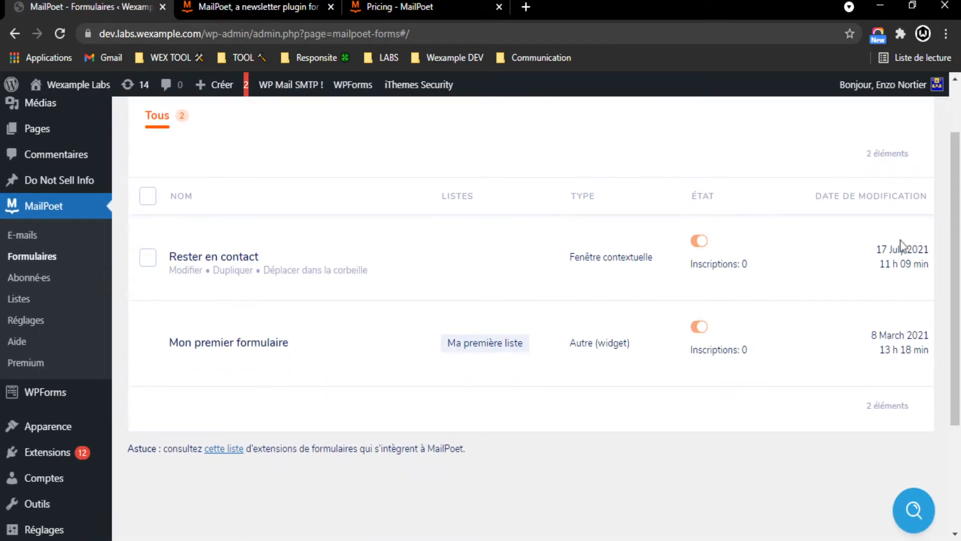
{"action": "left_click", "coordinate": [696, 242]}
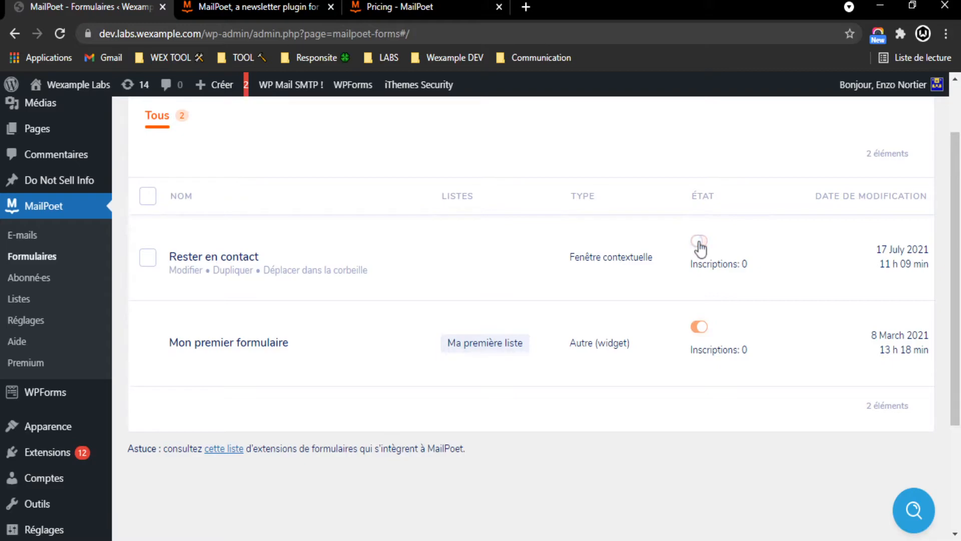
{"action": "left_click", "coordinate": [305, 271]}
Step: Open MailPoet's E-mails page and review the list of newsletters
{"action": "left_click", "coordinate": [23, 235]}
{"action": "scroll", "coordinate": [318, 366], "scroll_direction": "down", "scroll_amount": 1}
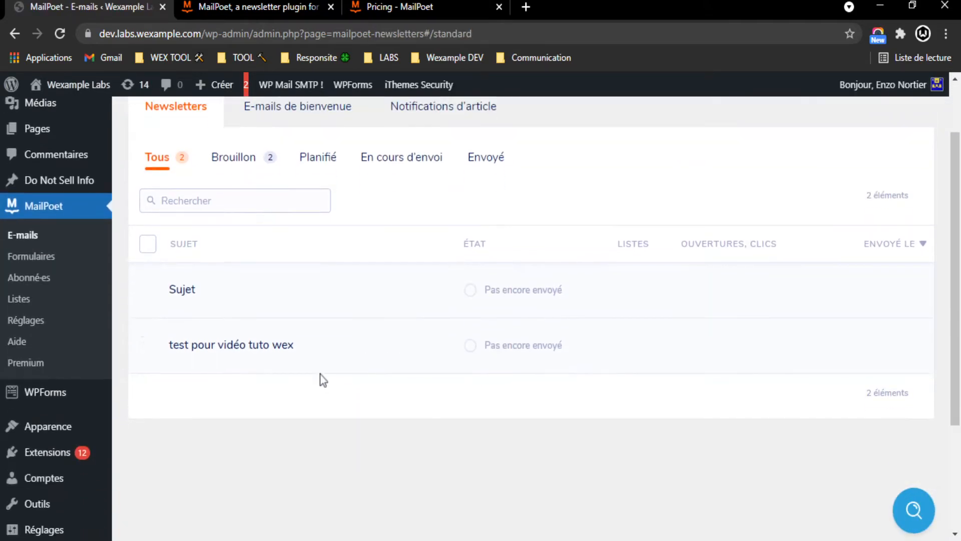
{"action": "mouse_move", "coordinate": [357, 370]}
Step: Start a new form from the Formulaires page and browse the Fenêtre contextuelle templates, highlighting the name Remise de bienvenue
{"action": "left_click", "coordinate": [31, 254]}
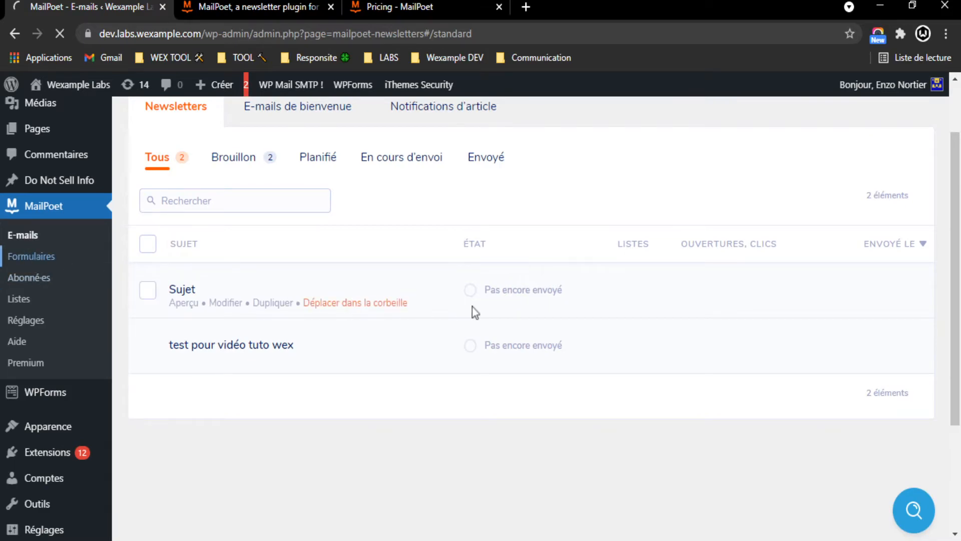
{"action": "left_click", "coordinate": [238, 125]}
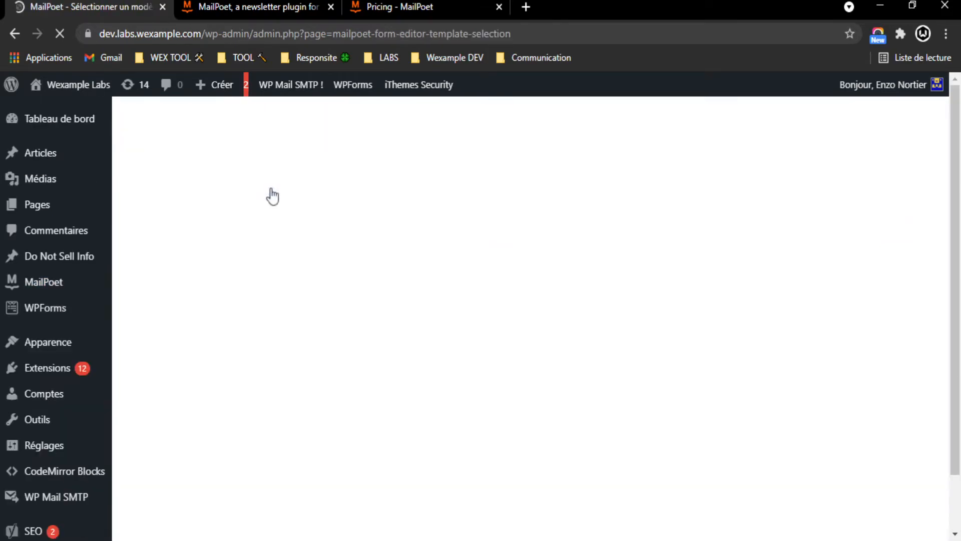
{"action": "scroll", "coordinate": [424, 276], "scroll_direction": "down", "scroll_amount": 3}
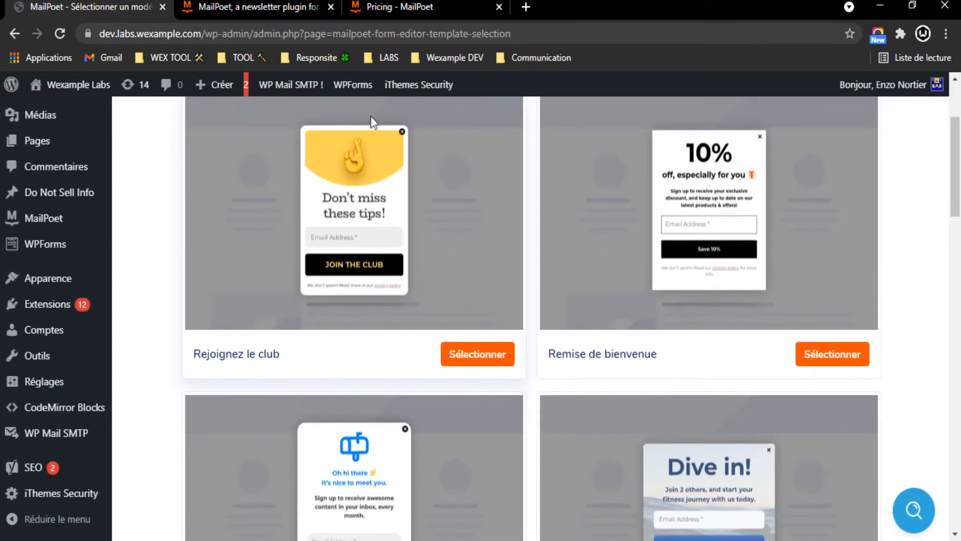
{"action": "scroll", "coordinate": [775, 263], "scroll_direction": "up", "scroll_amount": 1}
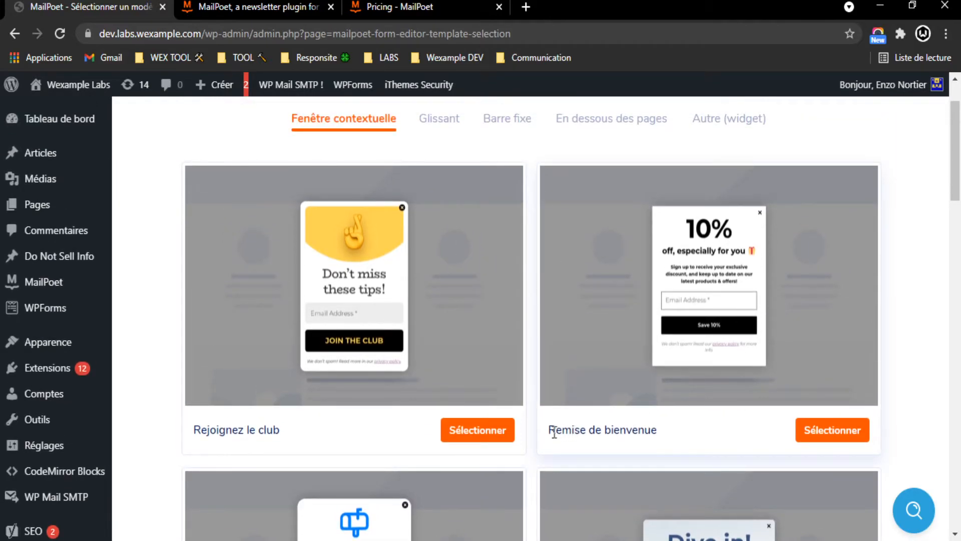
{"action": "left_click_drag", "start_coordinate": [555, 434], "coordinate": [709, 441]}
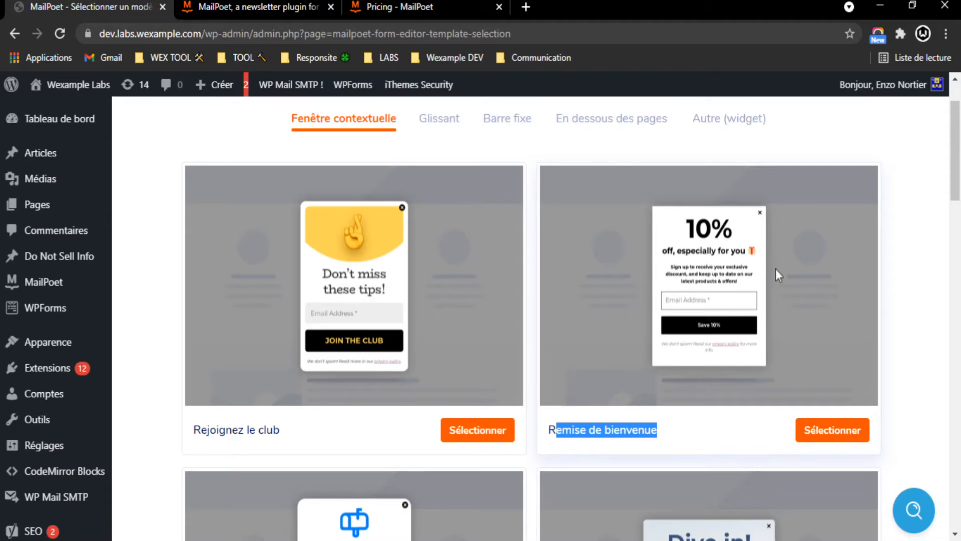
{"action": "scroll", "coordinate": [773, 270], "scroll_direction": "down", "scroll_amount": 5}
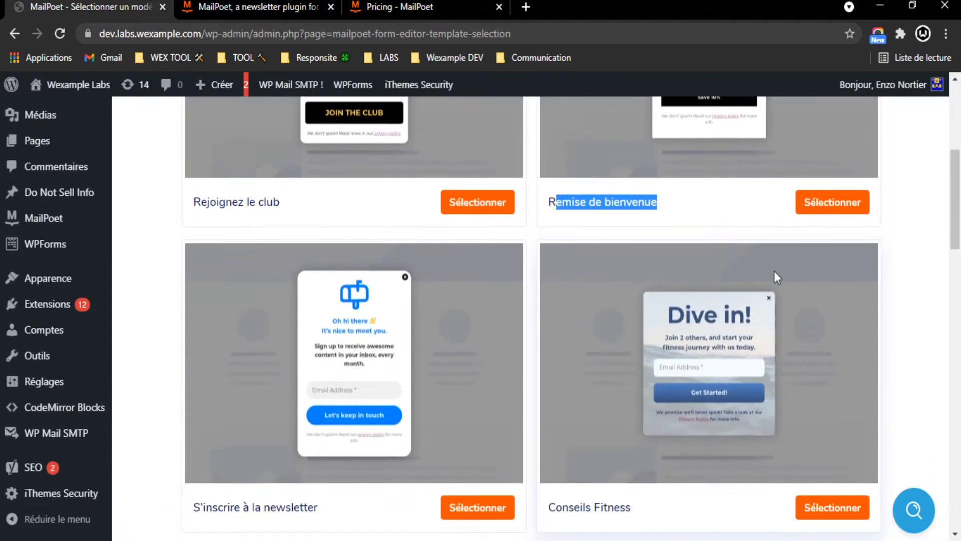
Step: Leave the form templates, open MailPoet's Abonné·es page and review the full list of subscribers
{"action": "scroll", "coordinate": [774, 277], "scroll_direction": "down", "scroll_amount": 7}
{"action": "scroll", "coordinate": [40, 300], "scroll_direction": "up", "scroll_amount": 2}
{"action": "left_click", "coordinate": [40, 290]}
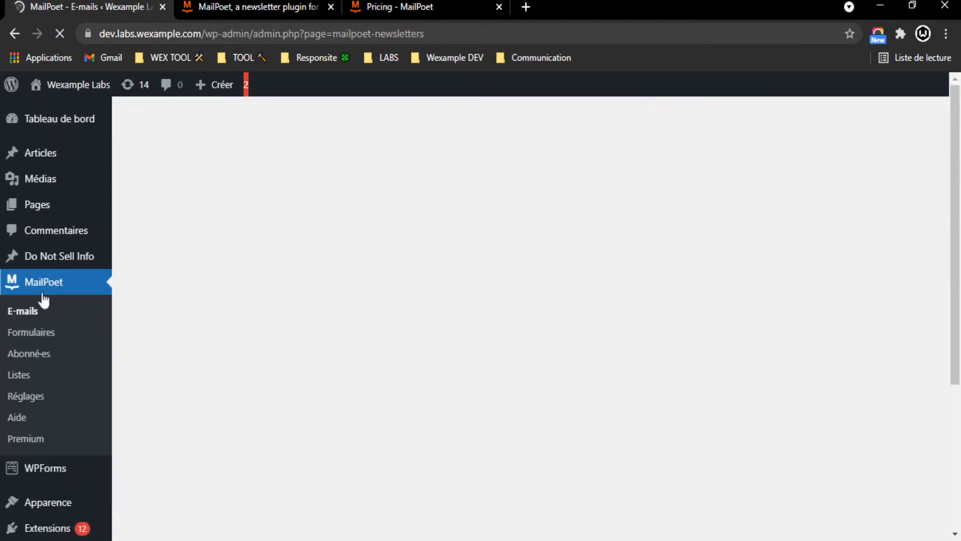
{"action": "left_click", "coordinate": [26, 356]}
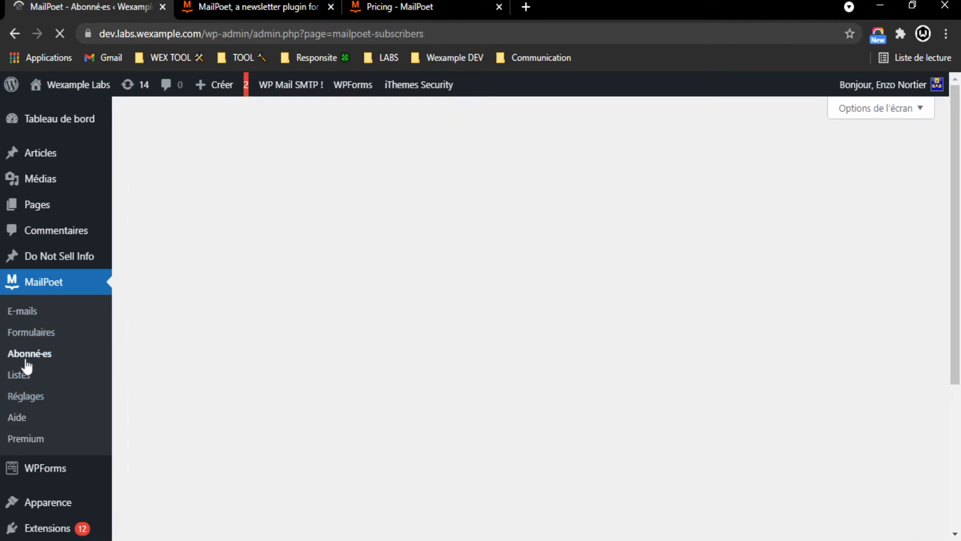
{"action": "scroll", "coordinate": [375, 390], "scroll_direction": "down", "scroll_amount": 3}
{"action": "scroll", "coordinate": [420, 354], "scroll_direction": "up", "scroll_amount": 3}
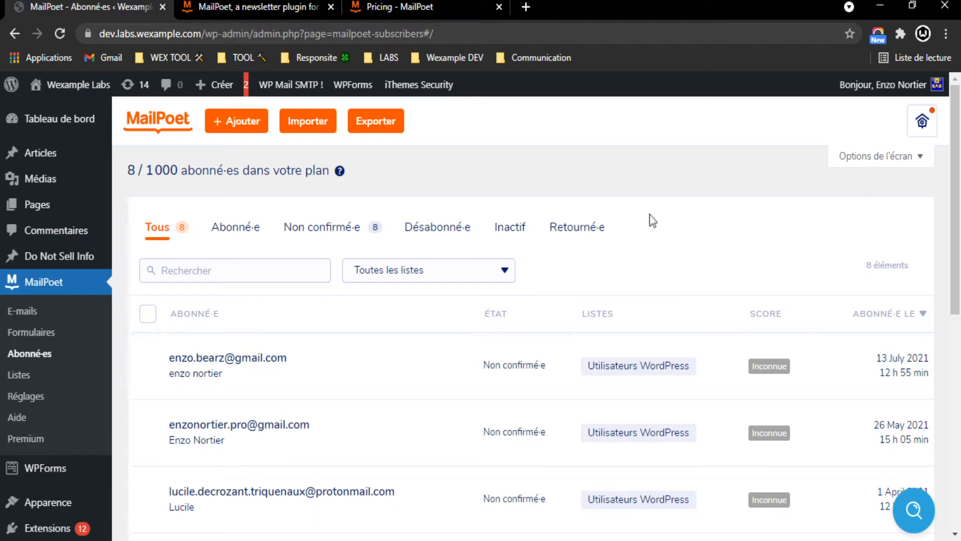
{"action": "scroll", "coordinate": [594, 261], "scroll_direction": "down", "scroll_amount": 5}
{"action": "scroll", "coordinate": [598, 288], "scroll_direction": "up", "scroll_amount": 5}
{"action": "scroll", "coordinate": [232, 262], "scroll_direction": "down", "scroll_amount": 1}
{"action": "scroll", "coordinate": [286, 251], "scroll_direction": "up", "scroll_amount": 1}
Step: View the Abonné·e filter, return to Tous and highlight the first subscriber's Utilisateurs WordPress list label
{"action": "left_click", "coordinate": [228, 227]}
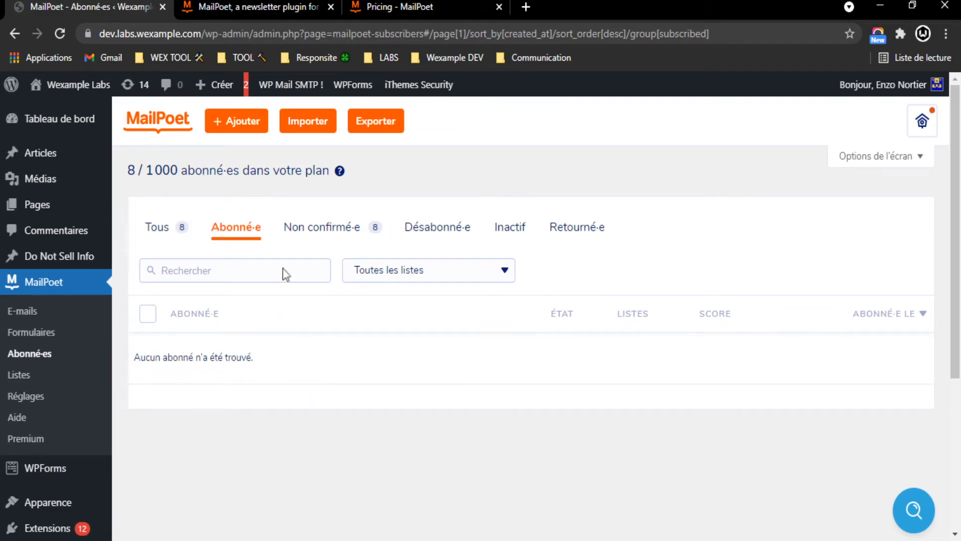
{"action": "left_click", "coordinate": [165, 229]}
{"action": "scroll", "coordinate": [350, 380], "scroll_direction": "down", "scroll_amount": 3}
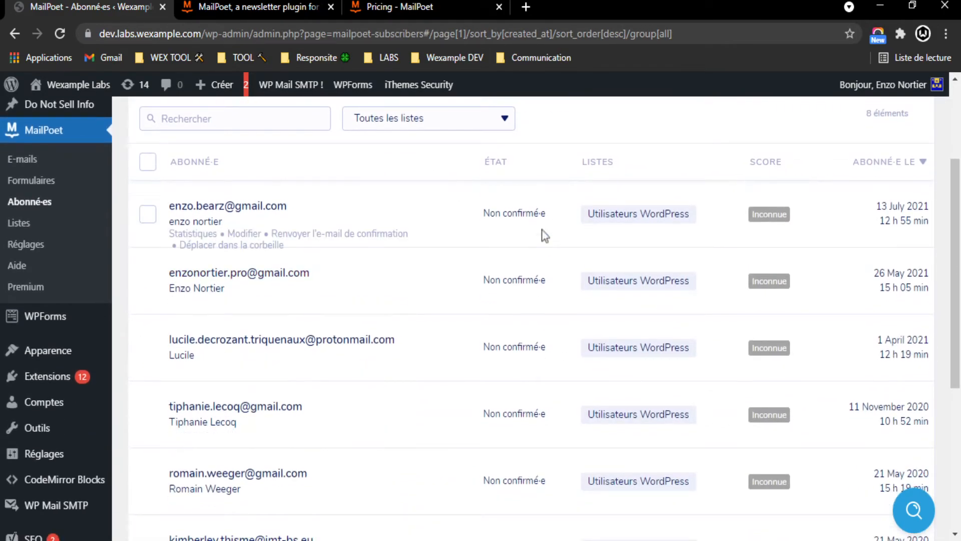
{"action": "left_click_drag", "start_coordinate": [596, 212], "coordinate": [707, 216]}
{"action": "left_click", "coordinate": [659, 143]}
{"action": "scroll", "coordinate": [661, 149], "scroll_direction": "up", "scroll_amount": 3}
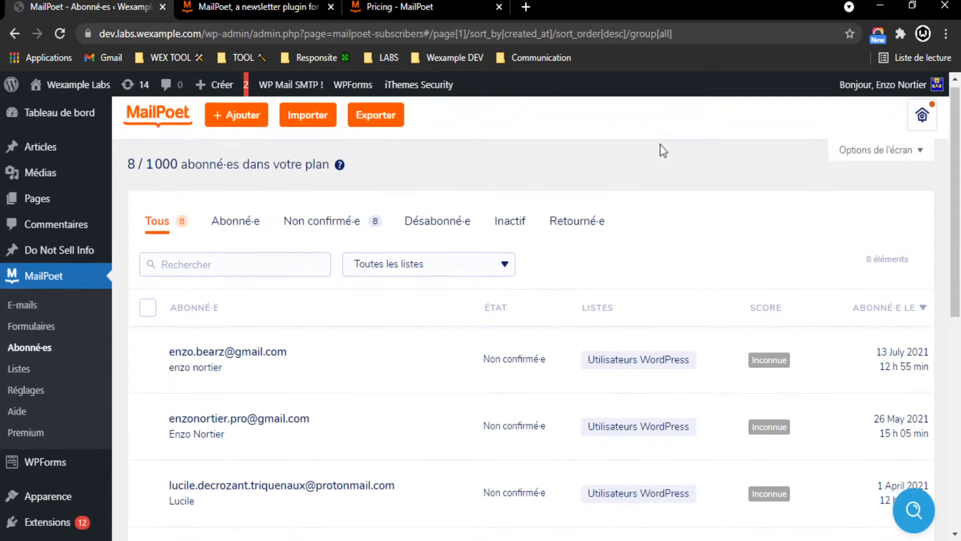
Step: Filter the subscribers by Abonné·e and by Non confirmé·e, and highlight the first unconfirmed subscriber's list label
{"action": "left_click", "coordinate": [233, 226]}
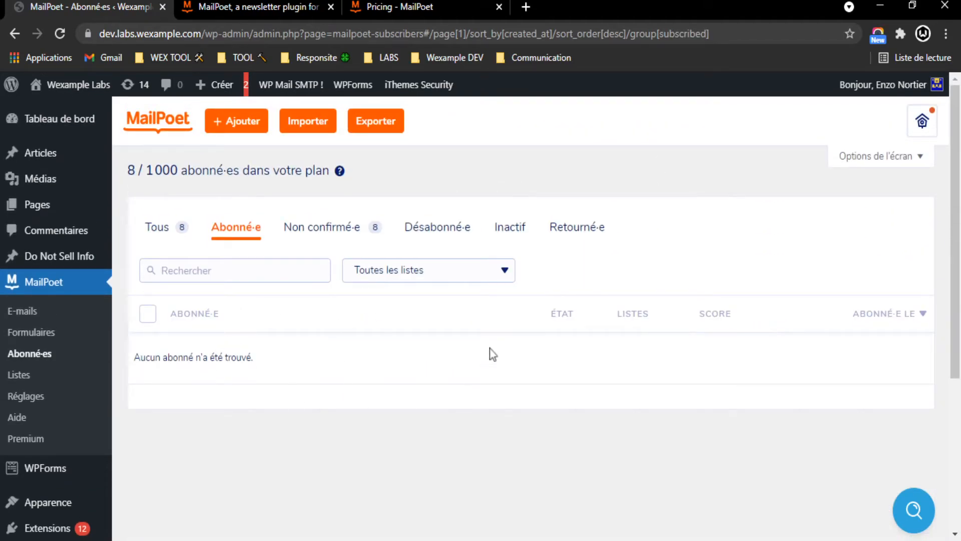
{"action": "left_click", "coordinate": [315, 230]}
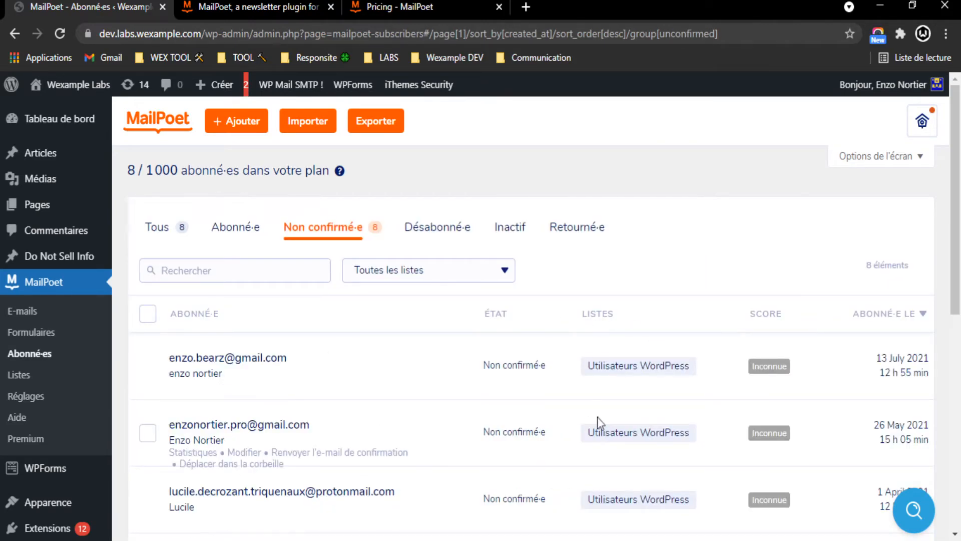
{"action": "scroll", "coordinate": [553, 403], "scroll_direction": "down", "scroll_amount": 5}
{"action": "scroll", "coordinate": [378, 335], "scroll_direction": "up", "scroll_amount": 5}
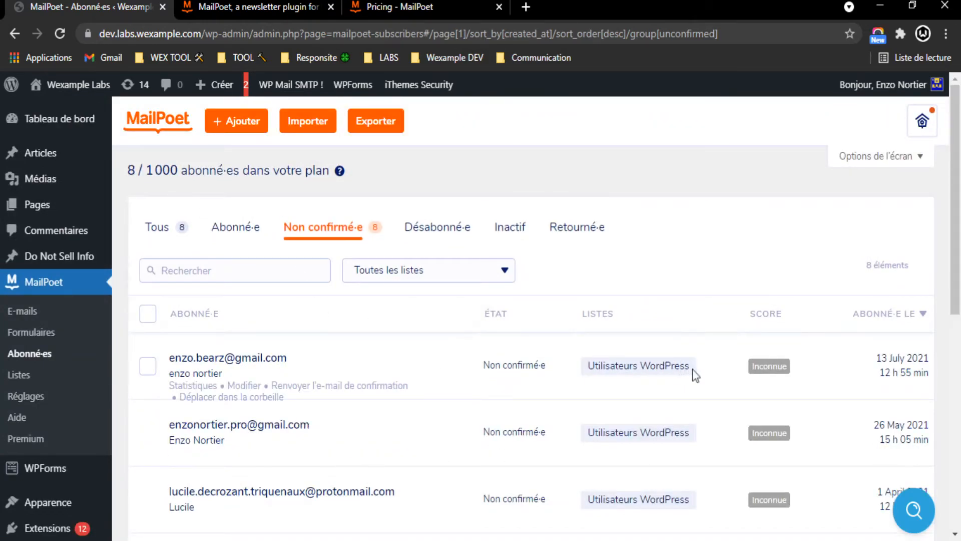
{"action": "left_click_drag", "start_coordinate": [688, 365], "coordinate": [594, 367]}
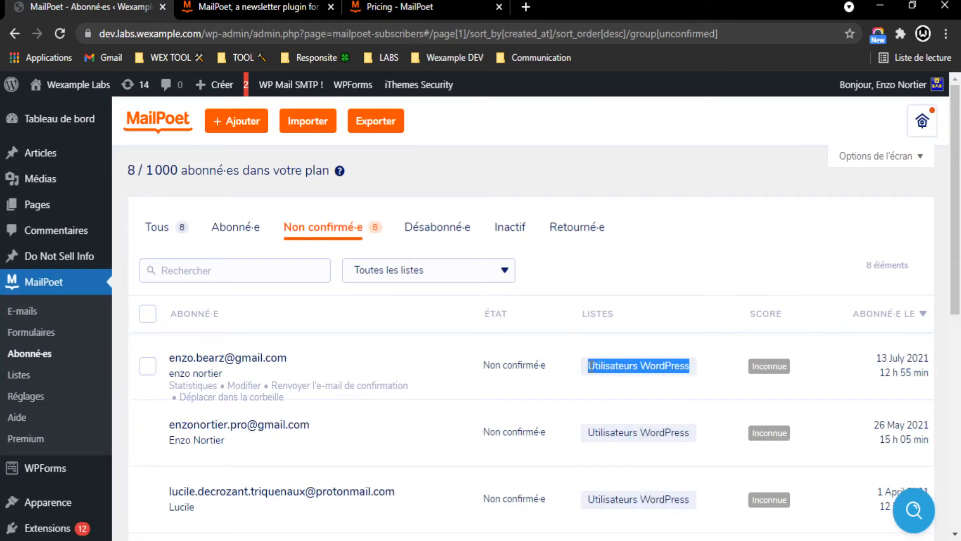
{"action": "left_click", "coordinate": [635, 217]}
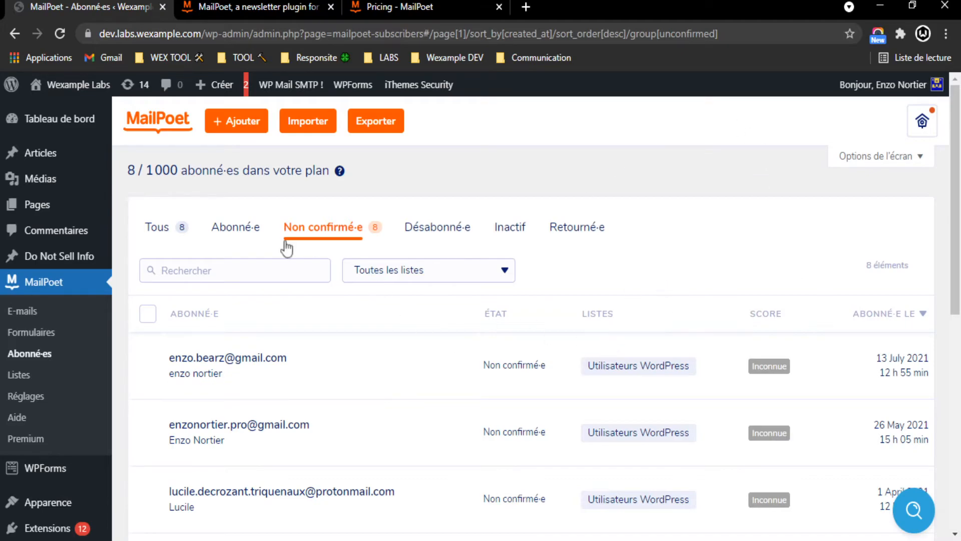
Step: Review the Désabonné·e, Inactif and Retourné·e filters, highlight the explanation of bounce addresses, and return to all subscribers
{"action": "left_click", "coordinate": [437, 229]}
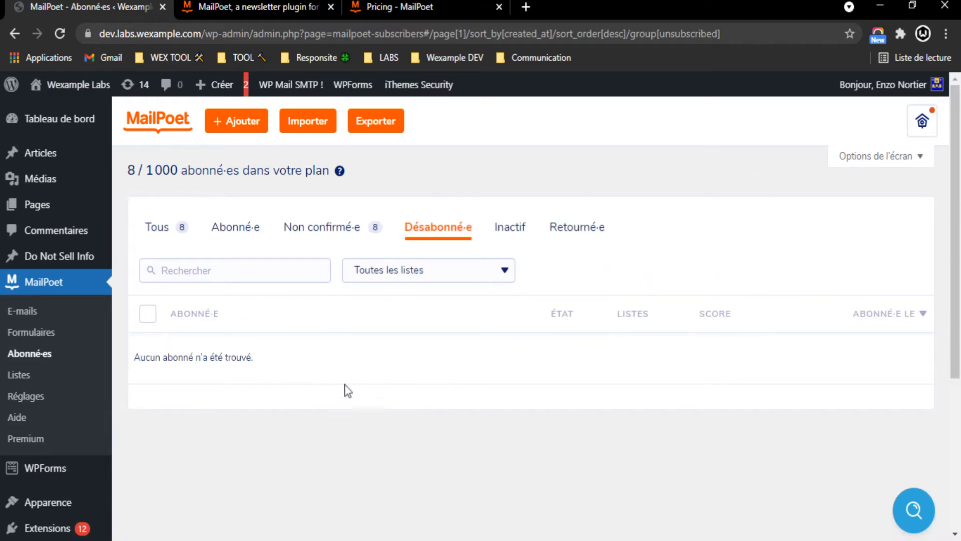
{"action": "left_click", "coordinate": [510, 227]}
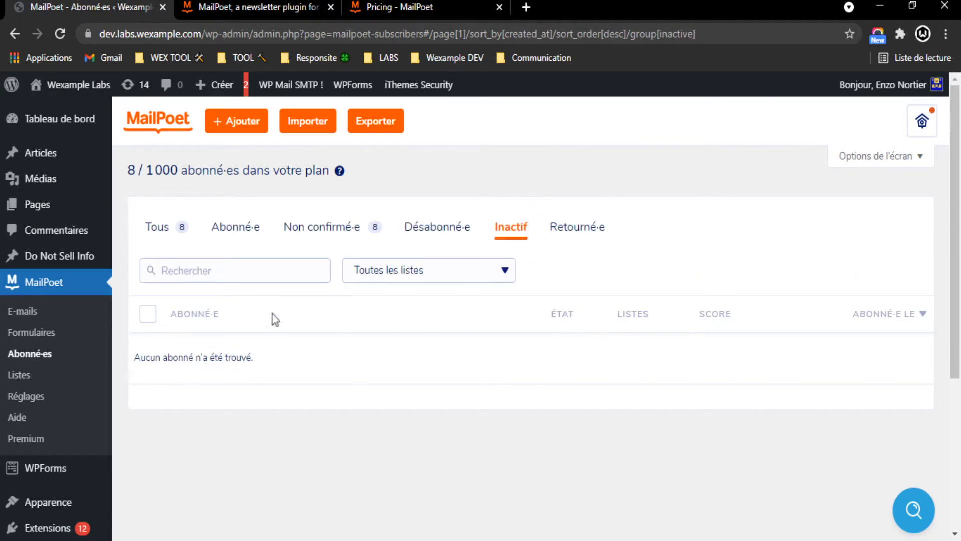
{"action": "left_click", "coordinate": [574, 231]}
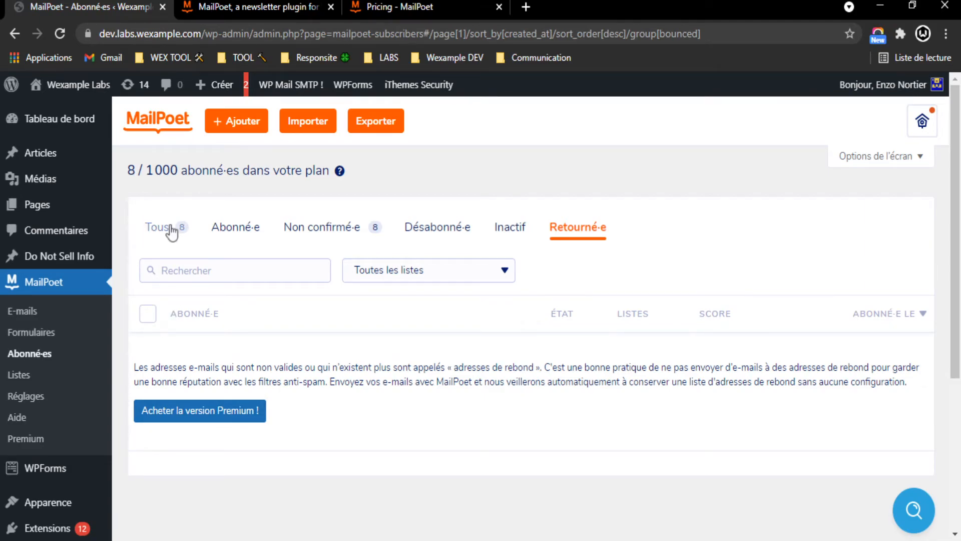
{"action": "left_click_drag", "start_coordinate": [169, 368], "coordinate": [278, 369]}
{"action": "left_click_drag", "start_coordinate": [344, 369], "coordinate": [468, 371]}
{"action": "left_click", "coordinate": [459, 380]}
{"action": "left_click", "coordinate": [157, 226]}
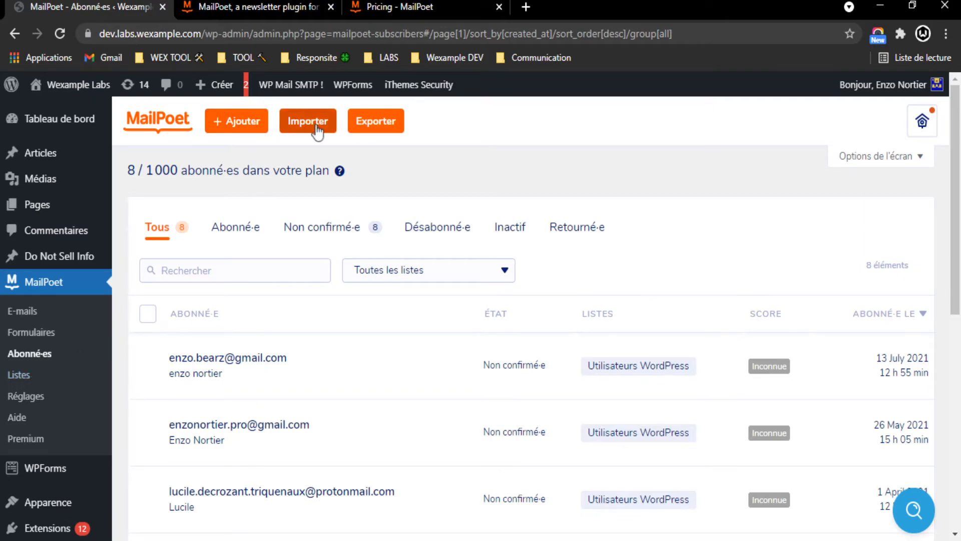
Step: Open the form for adding a new subscriber and review its fields, including the list selection
{"action": "left_click", "coordinate": [241, 122]}
{"action": "scroll", "coordinate": [500, 236], "scroll_direction": "down", "scroll_amount": 3}
{"action": "scroll", "coordinate": [400, 225], "scroll_direction": "up", "scroll_amount": 3}
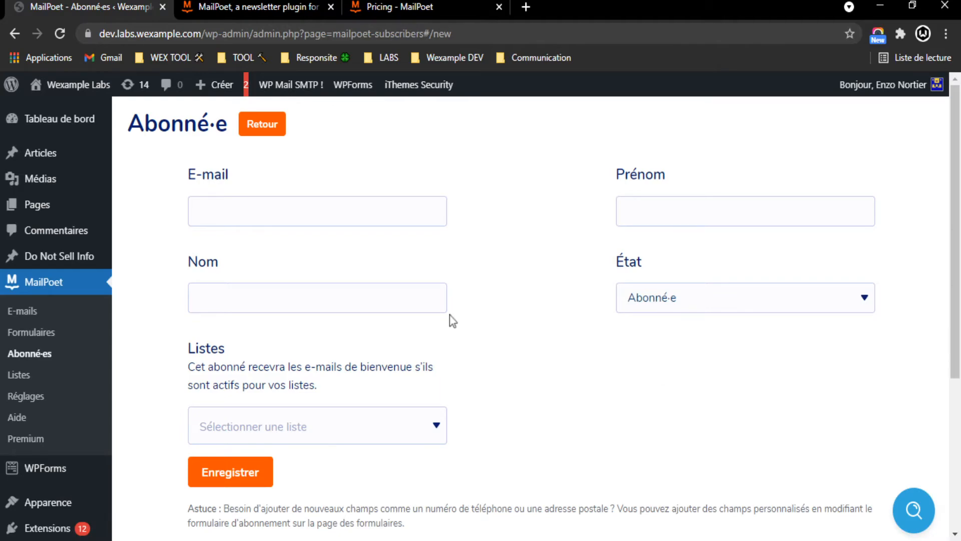
{"action": "scroll", "coordinate": [350, 363], "scroll_direction": "down", "scroll_amount": 2}
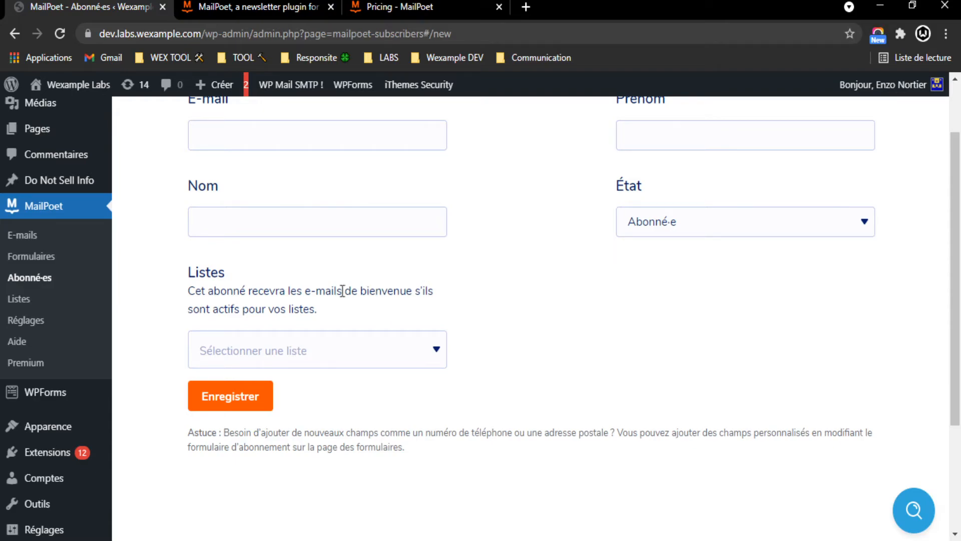
{"action": "scroll", "coordinate": [329, 330], "scroll_direction": "down", "scroll_amount": 2}
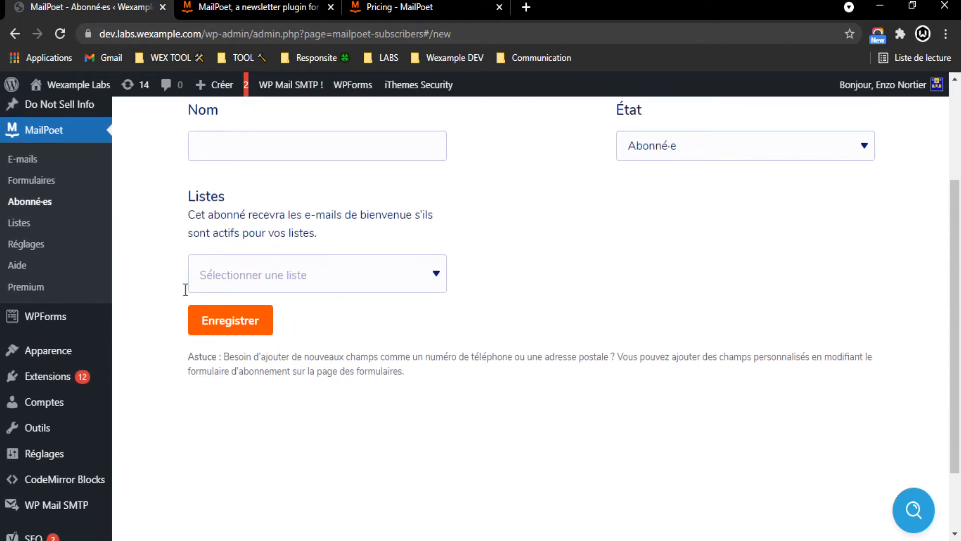
Step: Open MailPoet's Listes page and review the Ma première liste and Utilisateurs WordPress entries
{"action": "left_click", "coordinate": [15, 223]}
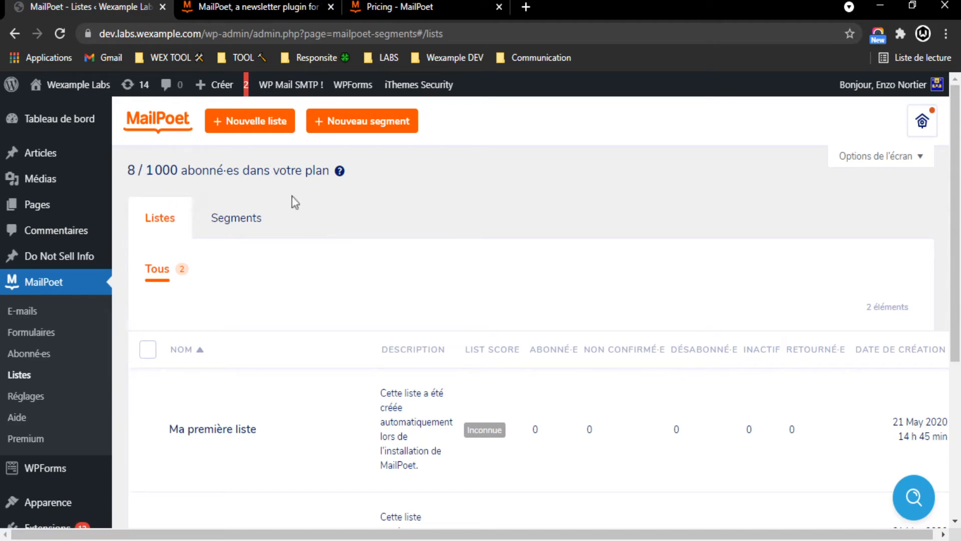
{"action": "scroll", "coordinate": [358, 318], "scroll_direction": "down", "scroll_amount": 4}
{"action": "scroll", "coordinate": [356, 316], "scroll_direction": "up", "scroll_amount": 2}
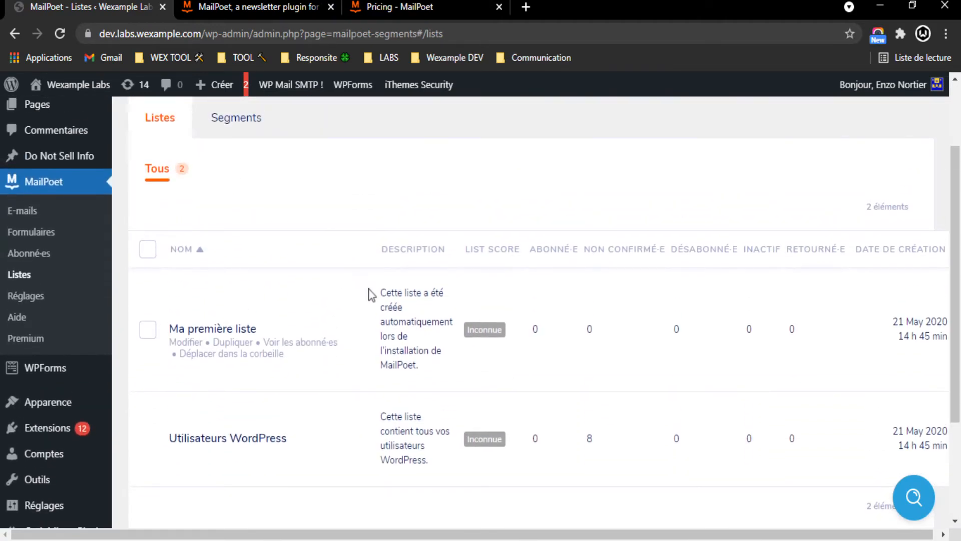
{"action": "scroll", "coordinate": [371, 295], "scroll_direction": "down", "scroll_amount": 2}
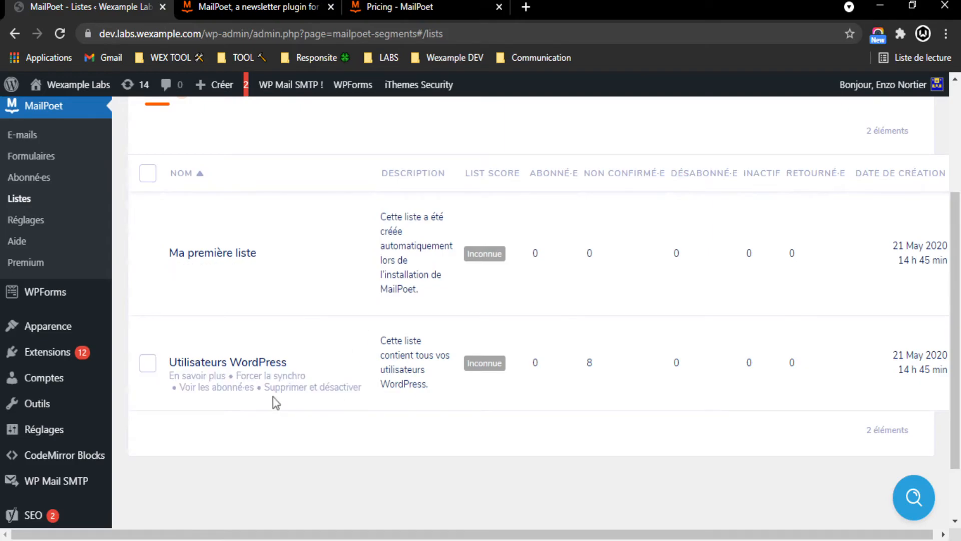
{"action": "scroll", "coordinate": [367, 182], "scroll_direction": "up", "scroll_amount": 3}
{"action": "scroll", "coordinate": [300, 223], "scroll_direction": "down", "scroll_amount": 2}
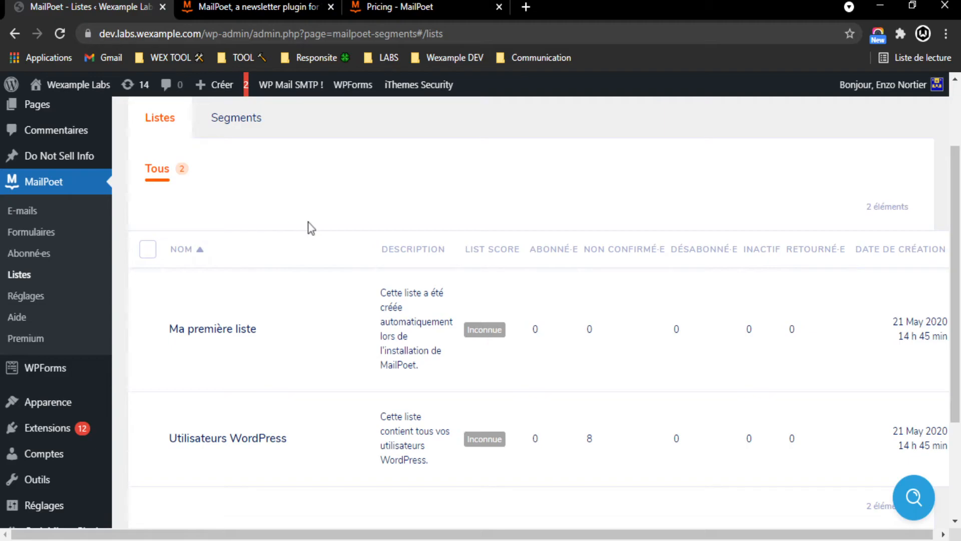
{"action": "scroll", "coordinate": [275, 215], "scroll_direction": "down", "scroll_amount": 2}
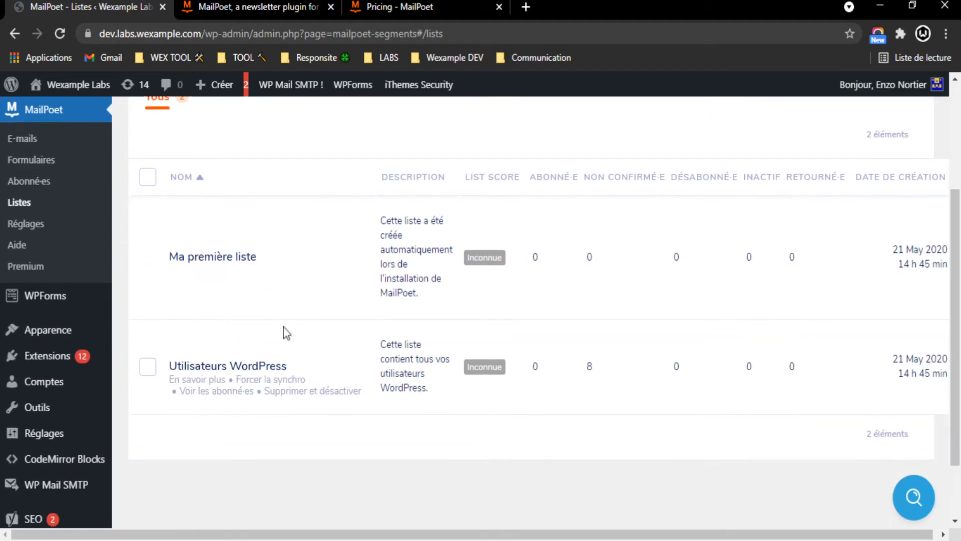
{"action": "scroll", "coordinate": [225, 199], "scroll_direction": "up", "scroll_amount": 2}
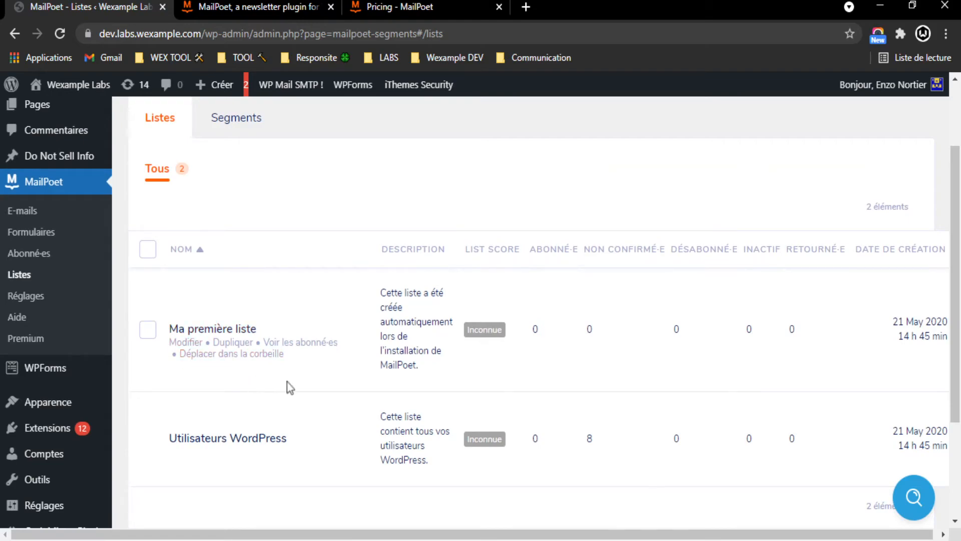
Step: View the Segments overview, return to Listes and look over the existing lists again
{"action": "left_click", "coordinate": [235, 122]}
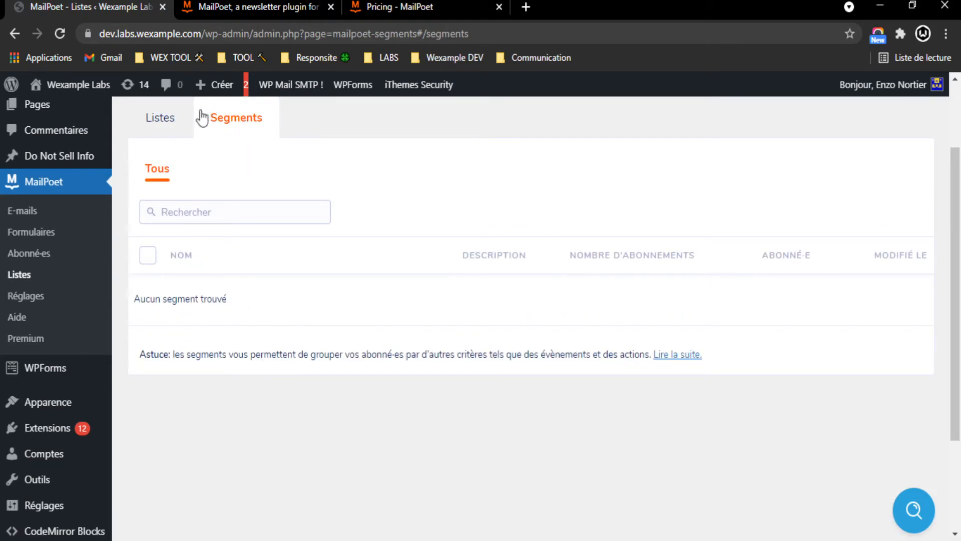
{"action": "left_click", "coordinate": [163, 122]}
{"action": "scroll", "coordinate": [465, 311], "scroll_direction": "up", "scroll_amount": 3}
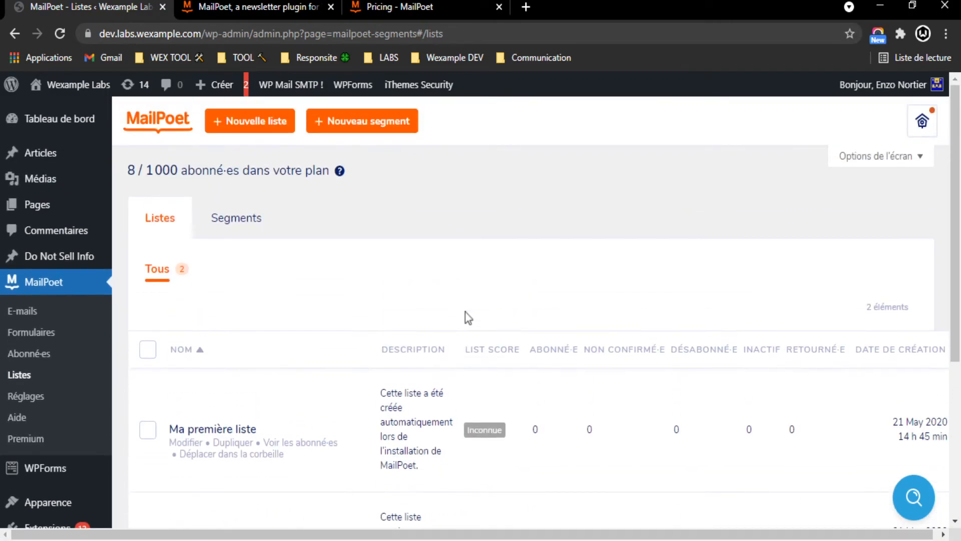
{"action": "scroll", "coordinate": [304, 242], "scroll_direction": "down", "scroll_amount": 5}
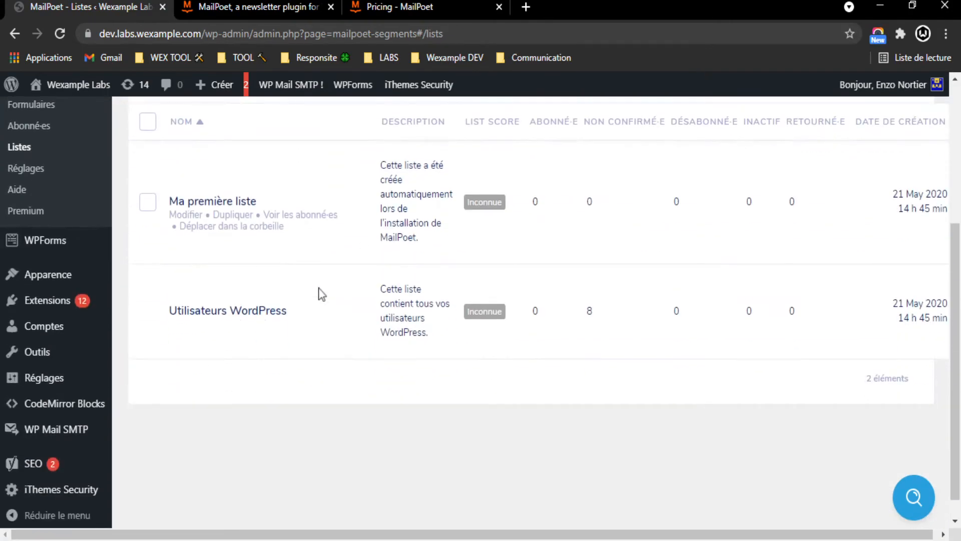
{"action": "scroll", "coordinate": [320, 202], "scroll_direction": "up", "scroll_amount": 5}
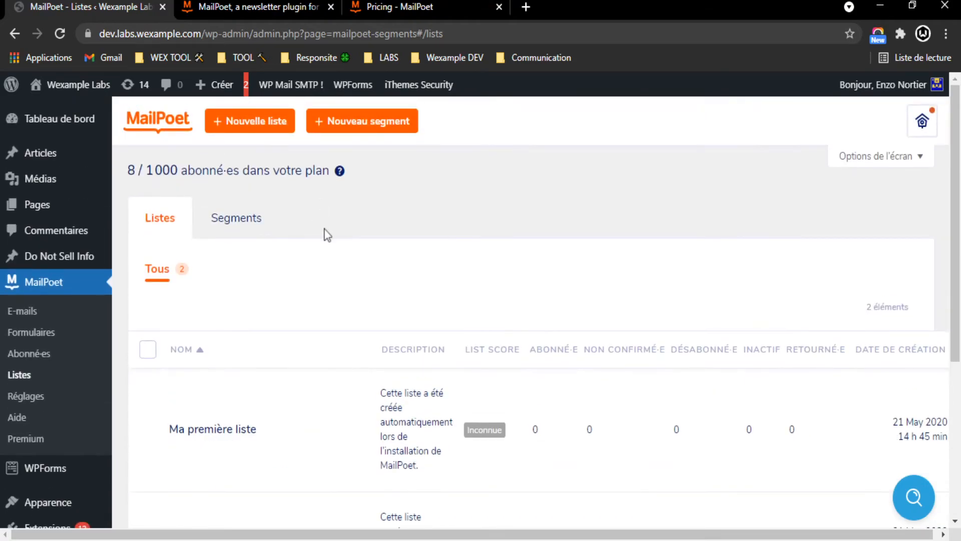
Step: Open the form for creating a new list and review its Nom and Description fields
{"action": "left_click", "coordinate": [271, 125]}
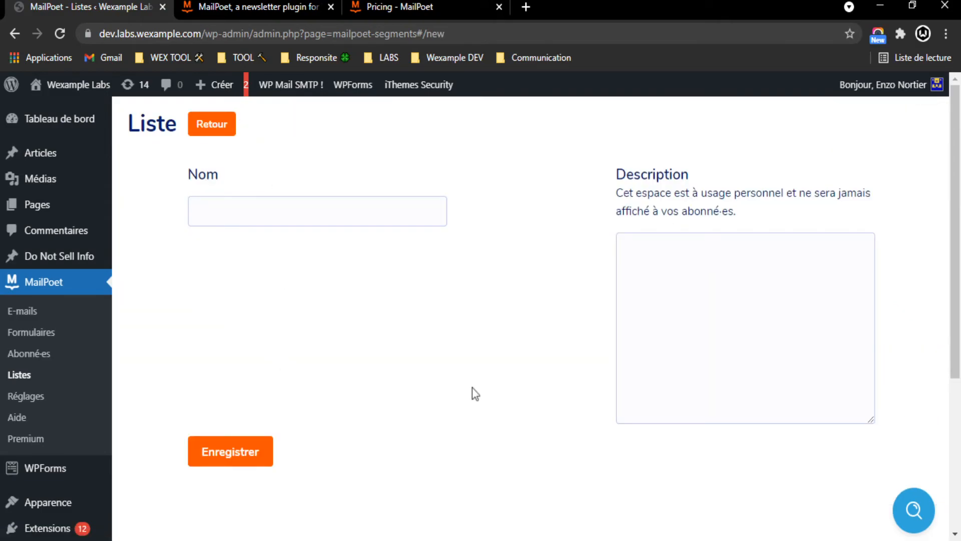
{"action": "scroll", "coordinate": [275, 357], "scroll_direction": "down", "scroll_amount": 5}
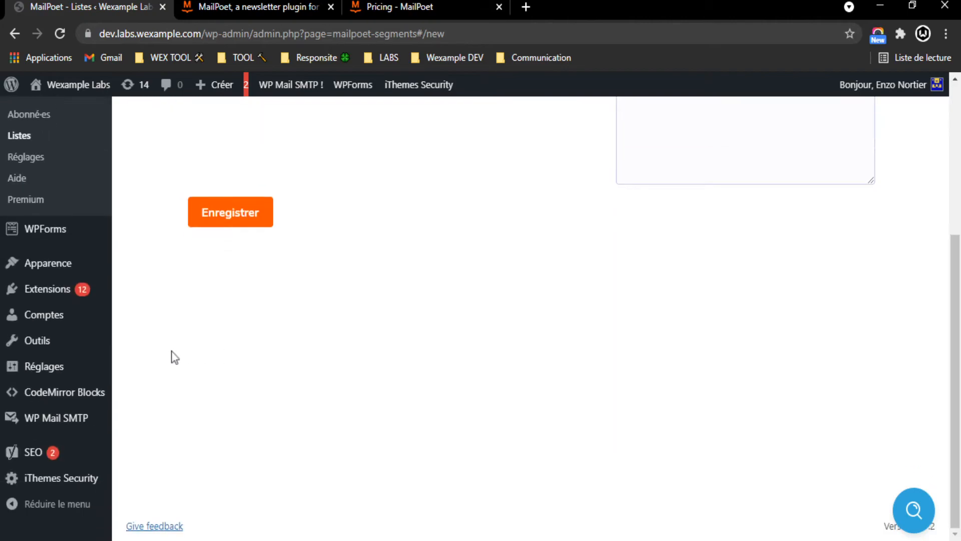
{"action": "scroll", "coordinate": [291, 335], "scroll_direction": "up", "scroll_amount": 5}
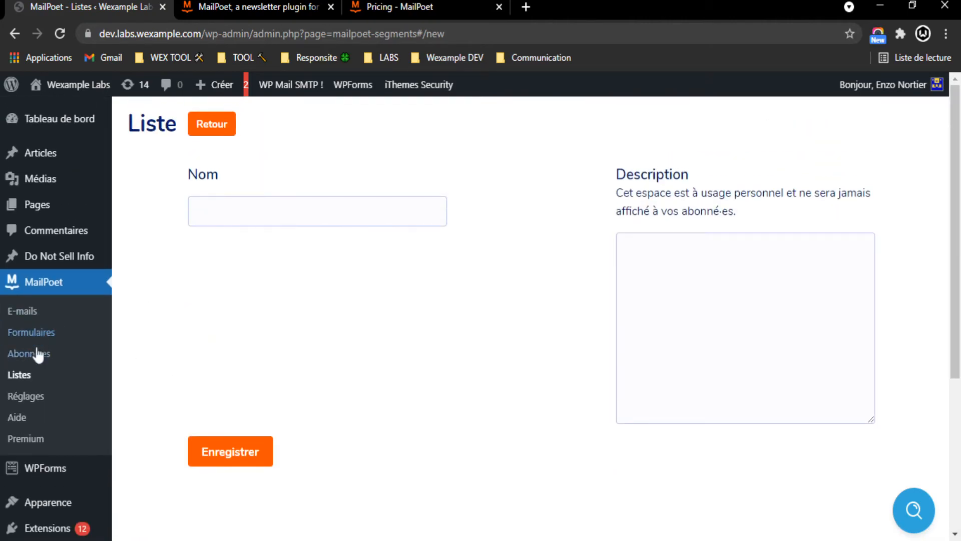
Step: Assign the most recently registered subscriber to the Ma première liste list and save the subscriber record
{"action": "left_click", "coordinate": [42, 359]}
{"action": "scroll", "coordinate": [285, 390], "scroll_direction": "down", "scroll_amount": 2}
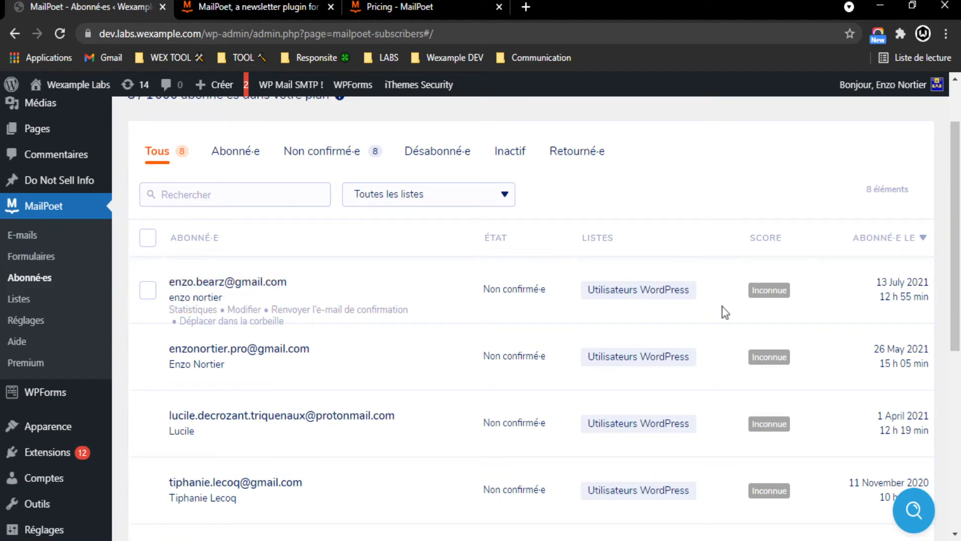
{"action": "left_click_drag", "start_coordinate": [588, 299], "coordinate": [720, 297]}
{"action": "left_click", "coordinate": [579, 302]}
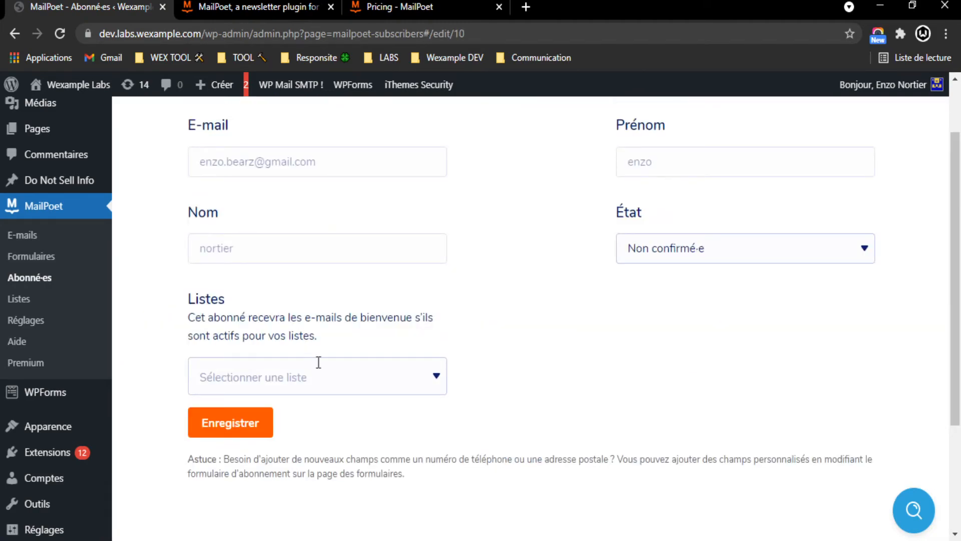
{"action": "left_click", "coordinate": [348, 376]}
{"action": "scroll", "coordinate": [333, 422], "scroll_direction": "down", "scroll_amount": 3}
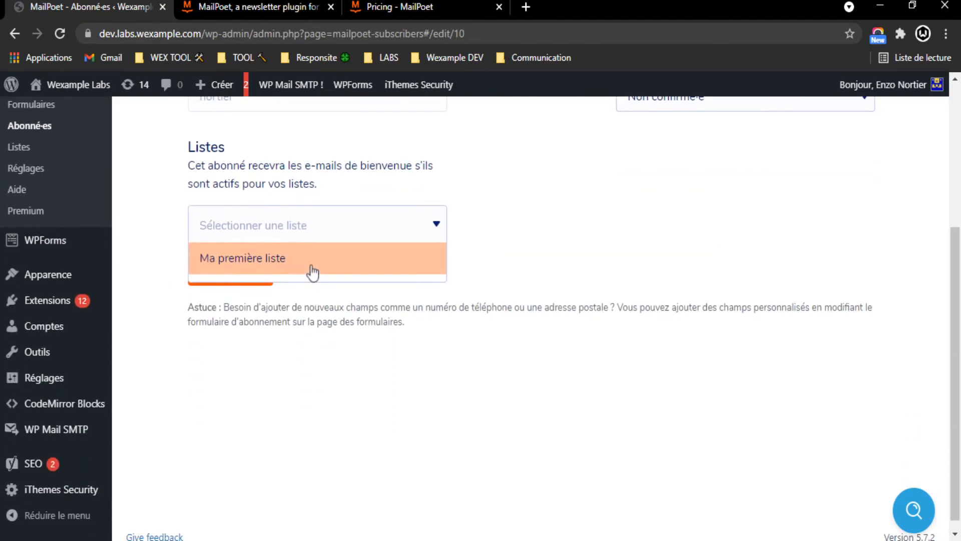
{"action": "scroll", "coordinate": [404, 279], "scroll_direction": "up", "scroll_amount": 3}
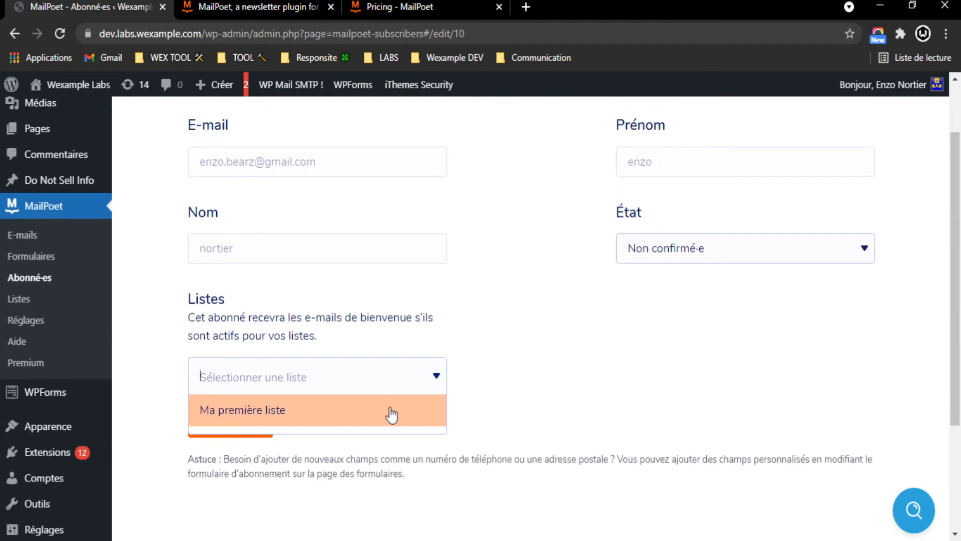
{"action": "left_click", "coordinate": [323, 419]}
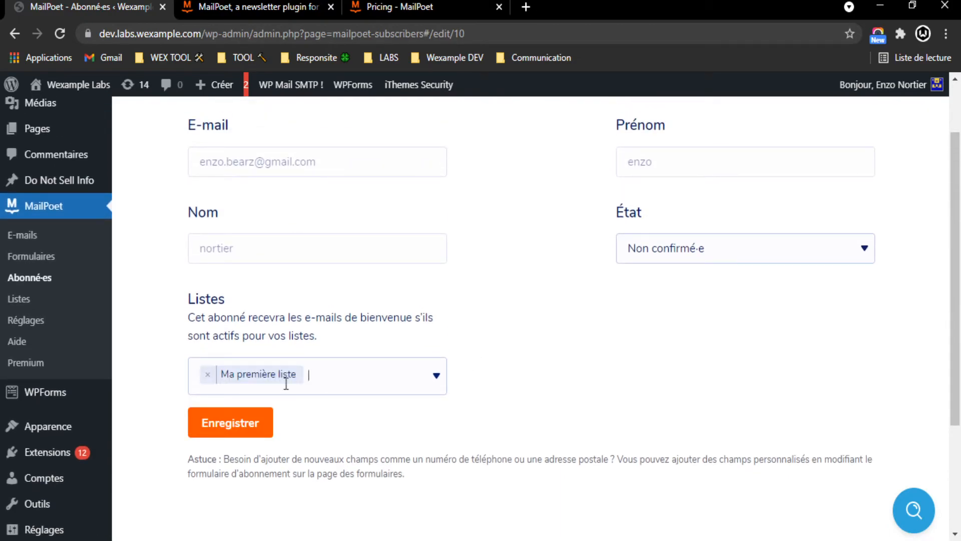
{"action": "left_click", "coordinate": [236, 426]}
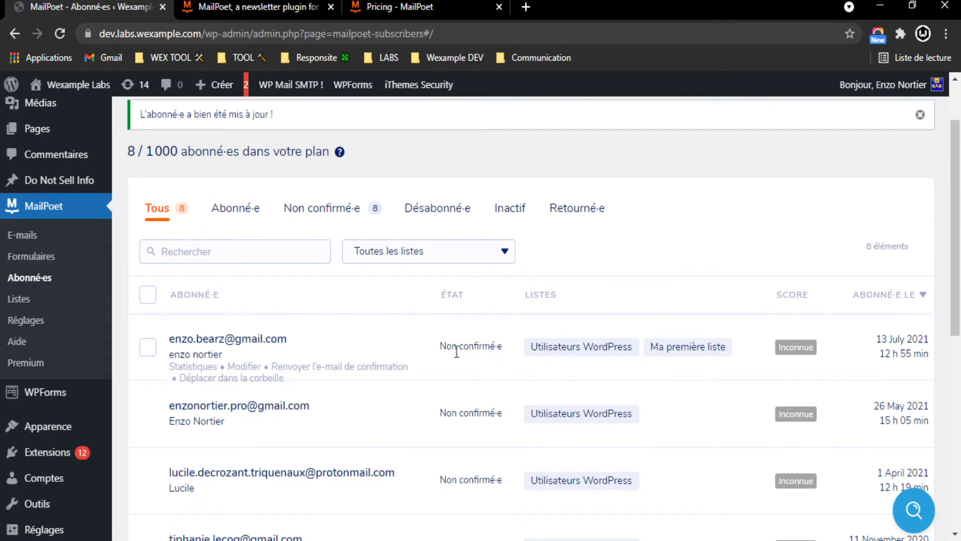
{"action": "scroll", "coordinate": [10, 383], "scroll_direction": "down", "scroll_amount": 2}
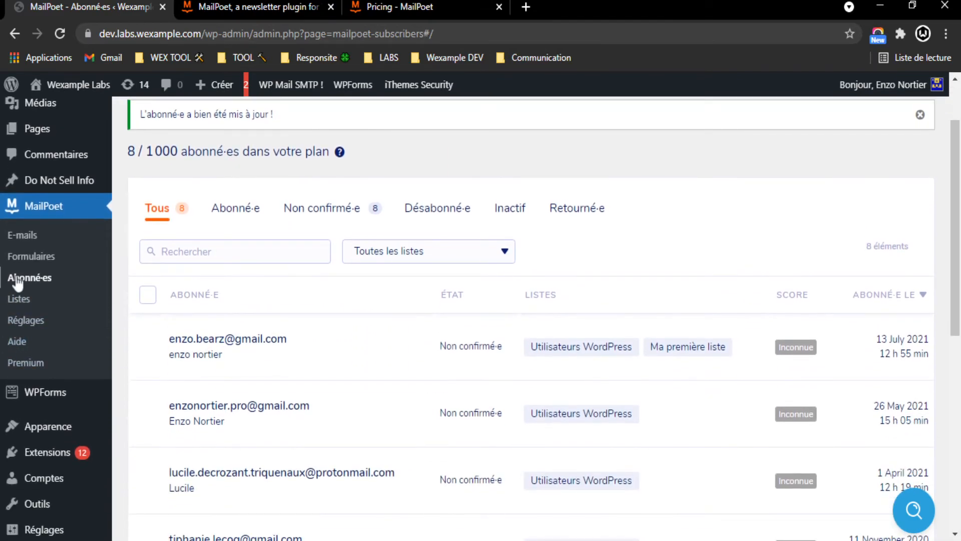
Step: Check Ma première liste's unconfirmed subscriber count on the Listes page, view the list's edit form and return to the overview
{"action": "left_click", "coordinate": [14, 299]}
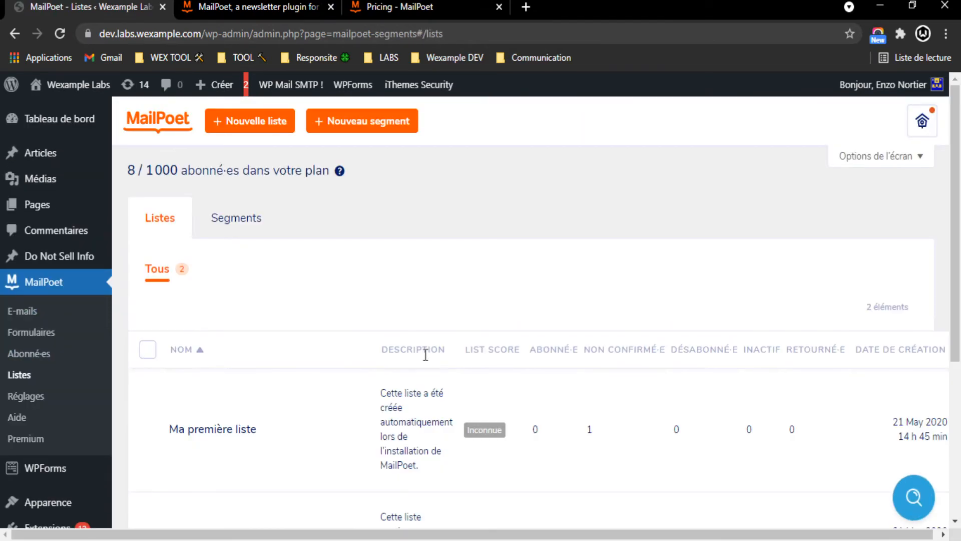
{"action": "scroll", "coordinate": [350, 376], "scroll_direction": "down", "scroll_amount": 2}
{"action": "double_click", "coordinate": [589, 353]}
{"action": "scroll", "coordinate": [575, 359], "scroll_direction": "down", "scroll_amount": 2}
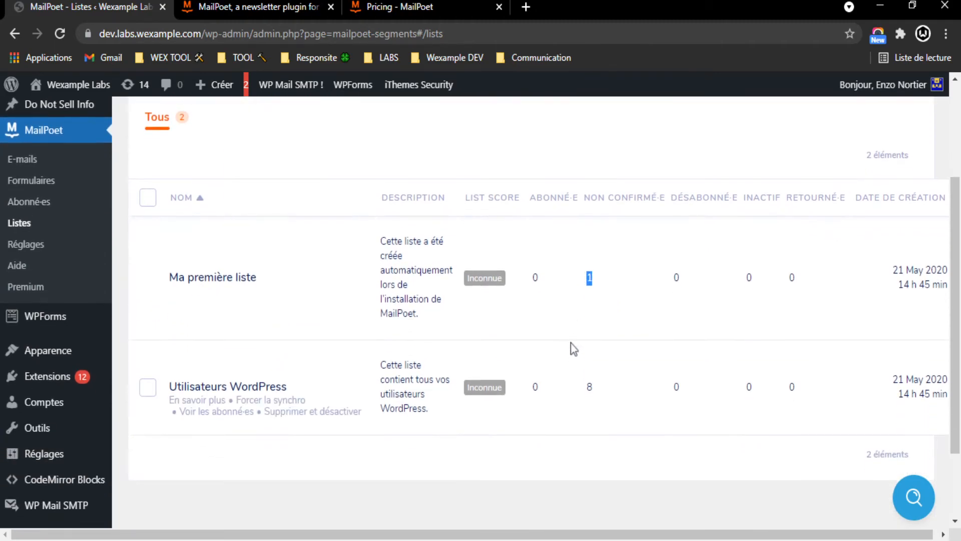
{"action": "left_click", "coordinate": [204, 278]}
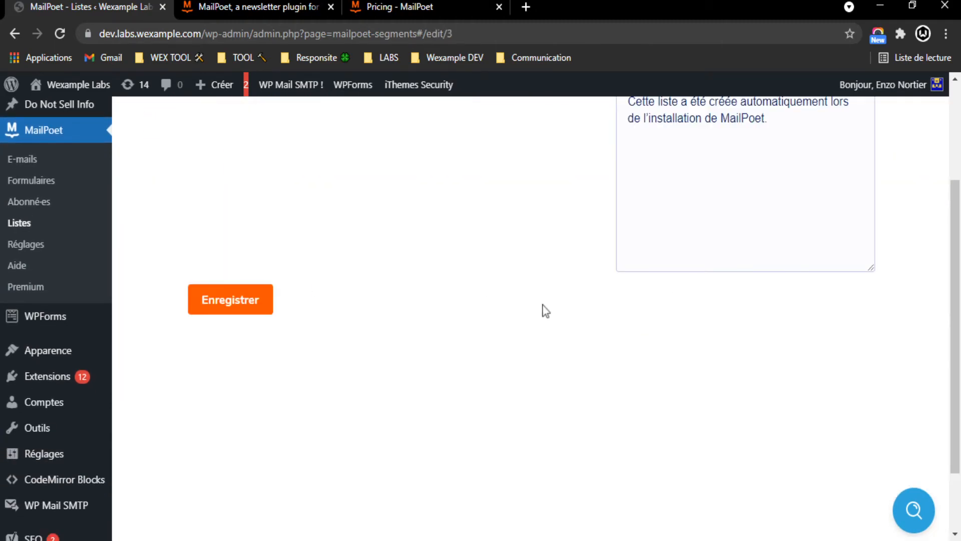
{"action": "scroll", "coordinate": [528, 311], "scroll_direction": "up", "scroll_amount": 3}
{"action": "left_click", "coordinate": [223, 130]}
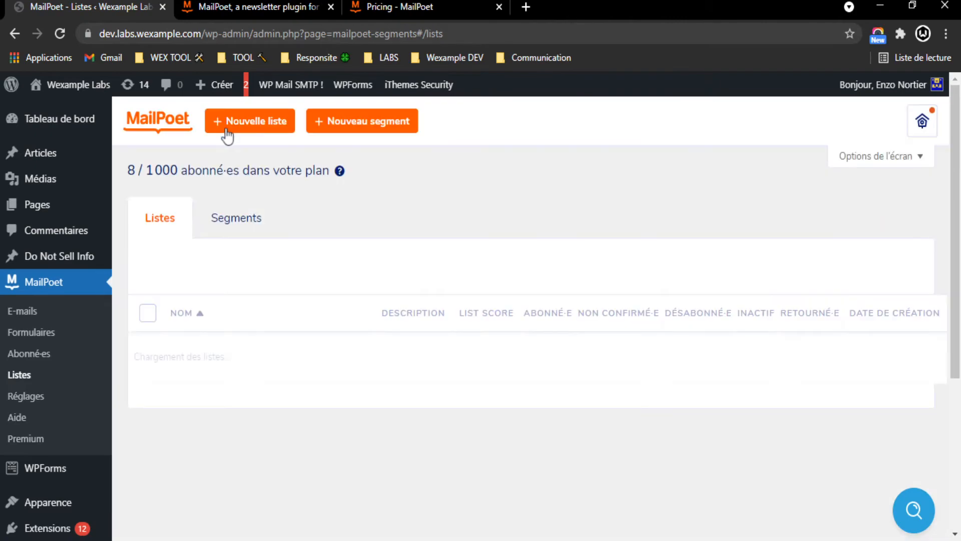
Step: View the subscribers of Ma première liste with their assigned lists, and return to the full subscriber overview
{"action": "left_click", "coordinate": [324, 444]}
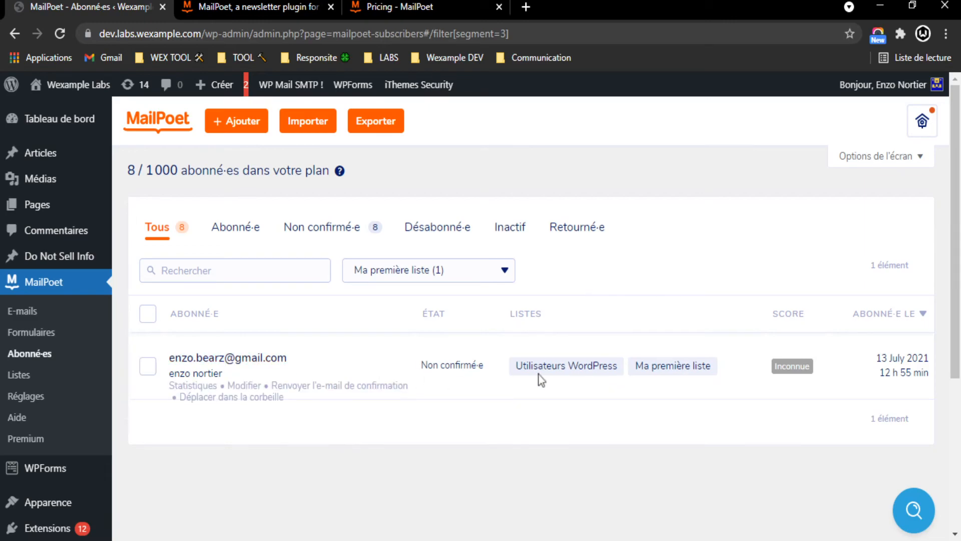
{"action": "left_click_drag", "start_coordinate": [682, 367], "coordinate": [515, 365]}
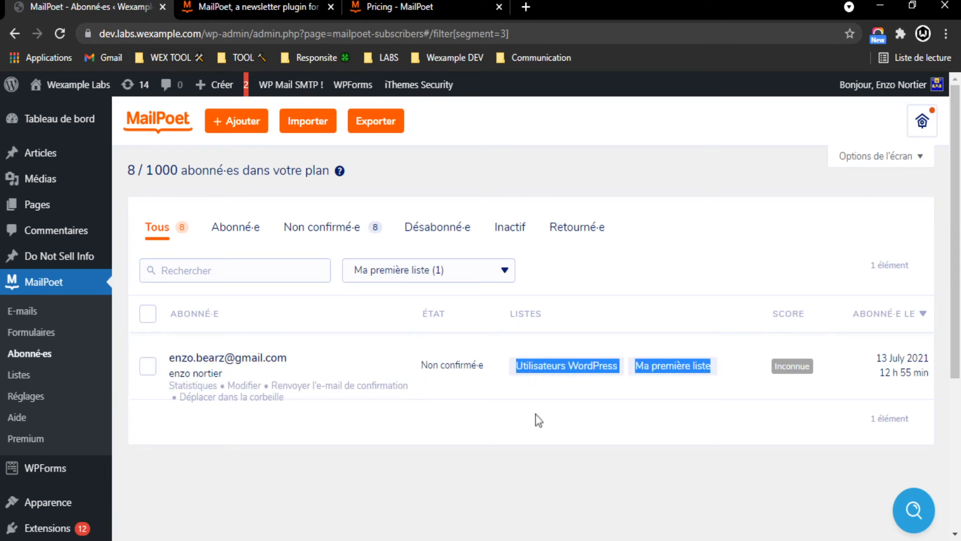
{"action": "left_click", "coordinate": [33, 357]}
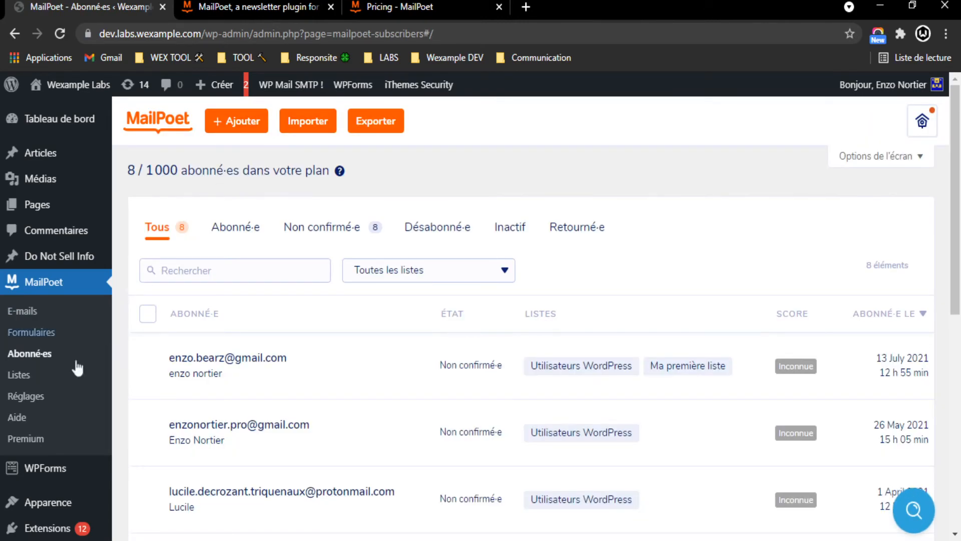
Step: Open the new segment form, examine the available e-mail and subscriber segment actions, and return to the Segments overview without saving
{"action": "left_click", "coordinate": [15, 381]}
{"action": "left_click", "coordinate": [368, 120]}
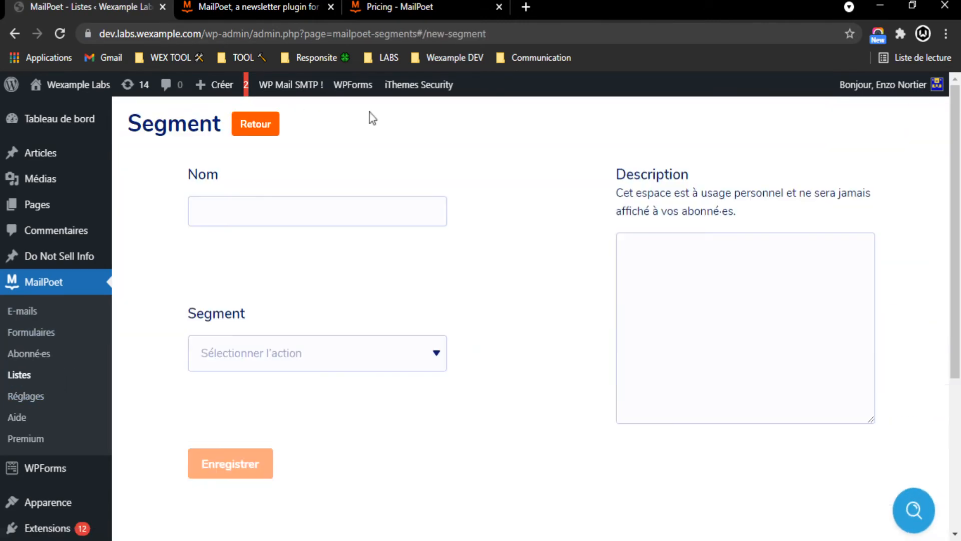
{"action": "scroll", "coordinate": [337, 217], "scroll_direction": "down", "scroll_amount": 2}
{"action": "scroll", "coordinate": [310, 285], "scroll_direction": "up", "scroll_amount": 2}
{"action": "left_click", "coordinate": [284, 349]}
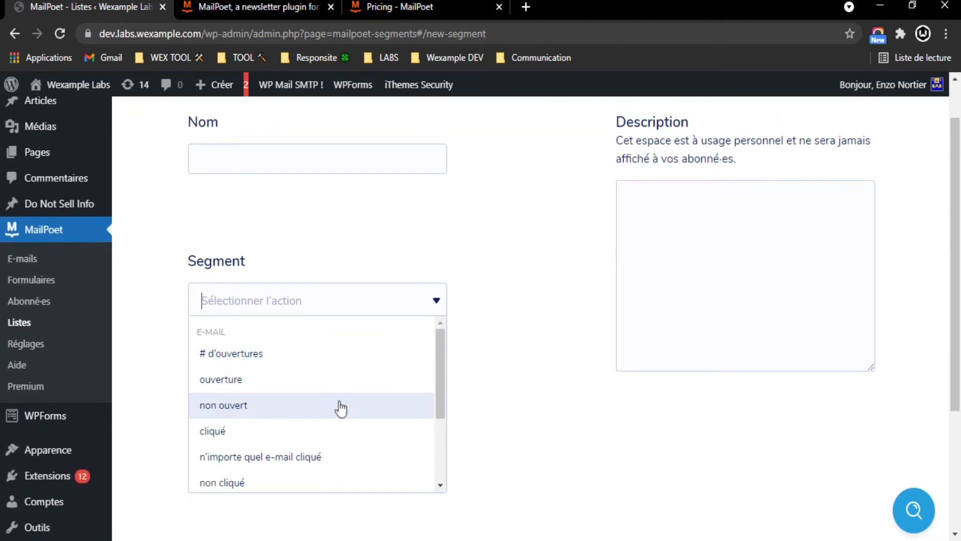
{"action": "scroll", "coordinate": [339, 418], "scroll_direction": "down", "scroll_amount": 3}
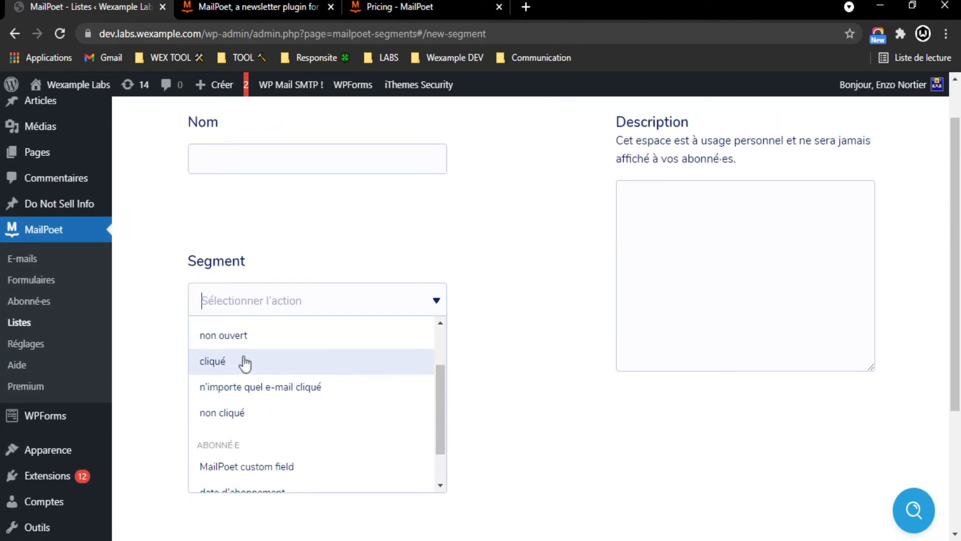
{"action": "scroll", "coordinate": [263, 378], "scroll_direction": "up", "scroll_amount": 2}
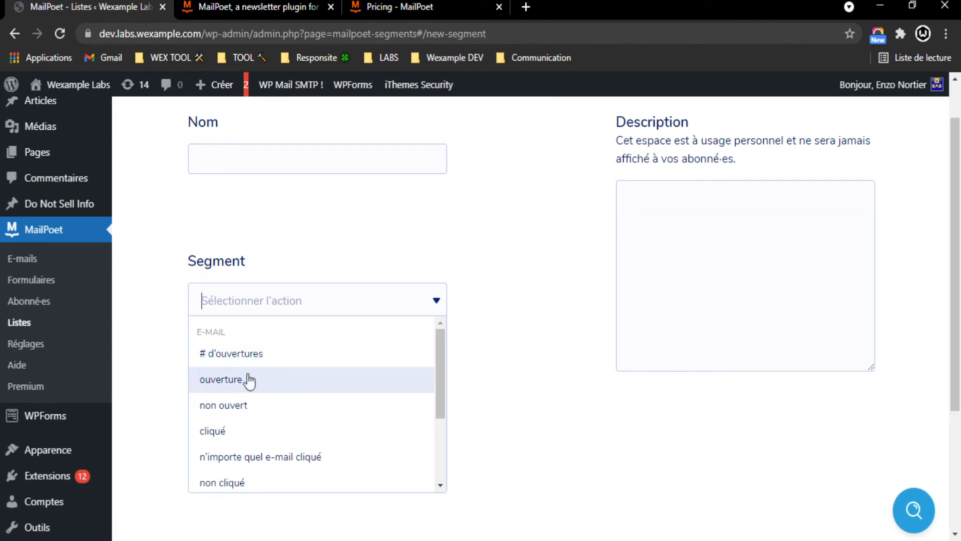
{"action": "scroll", "coordinate": [240, 429], "scroll_direction": "down", "scroll_amount": 2}
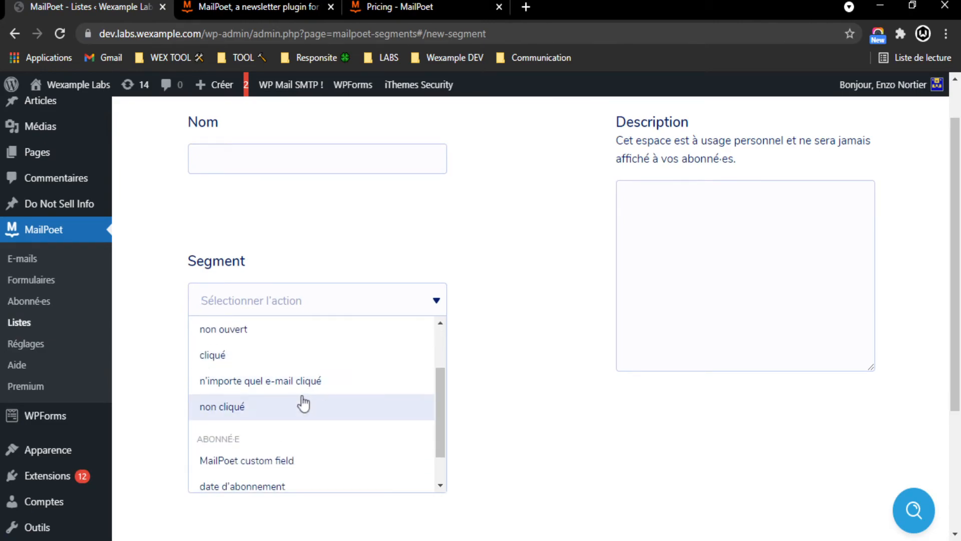
{"action": "scroll", "coordinate": [244, 362], "scroll_direction": "down", "scroll_amount": 2}
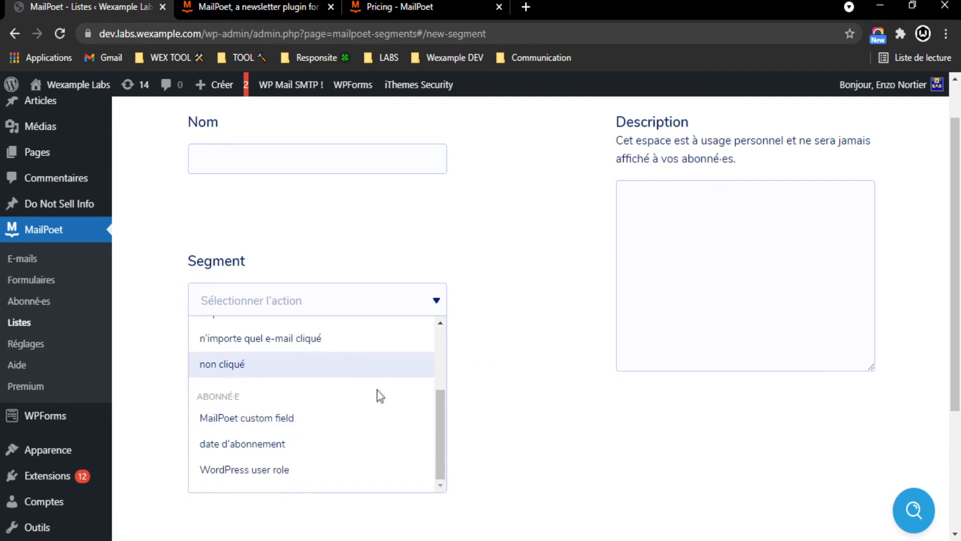
{"action": "scroll", "coordinate": [296, 450], "scroll_direction": "up", "scroll_amount": 5}
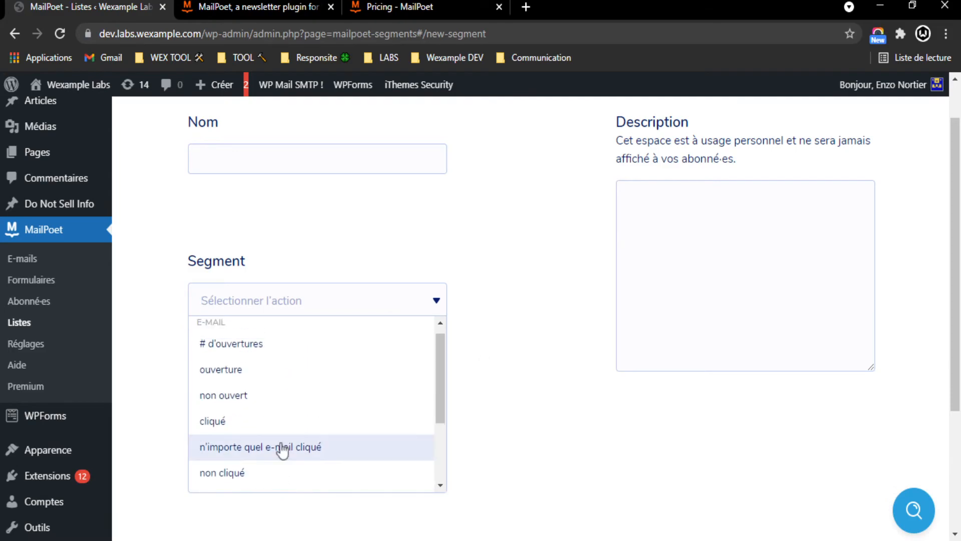
{"action": "left_click", "coordinate": [123, 284]}
{"action": "scroll", "coordinate": [230, 220], "scroll_direction": "up", "scroll_amount": 2}
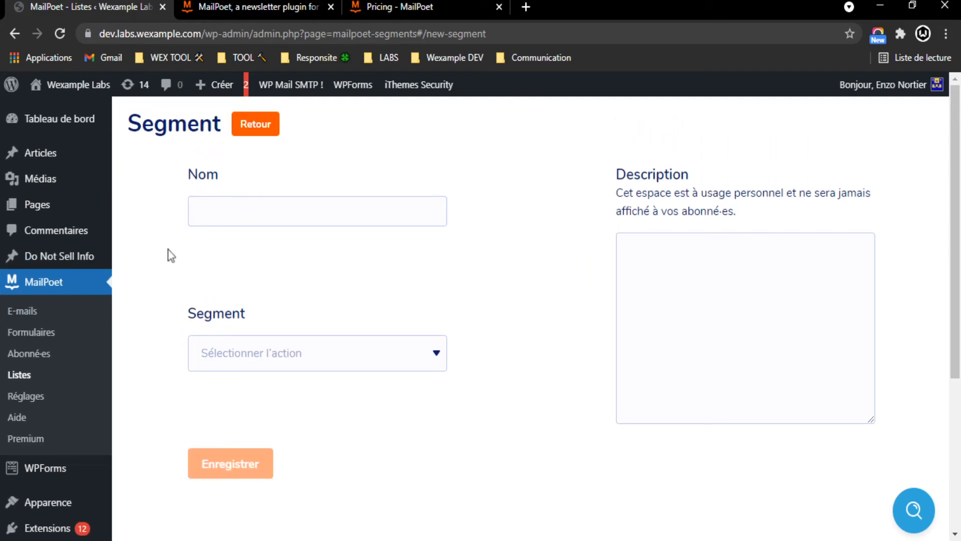
{"action": "left_click", "coordinate": [257, 126]}
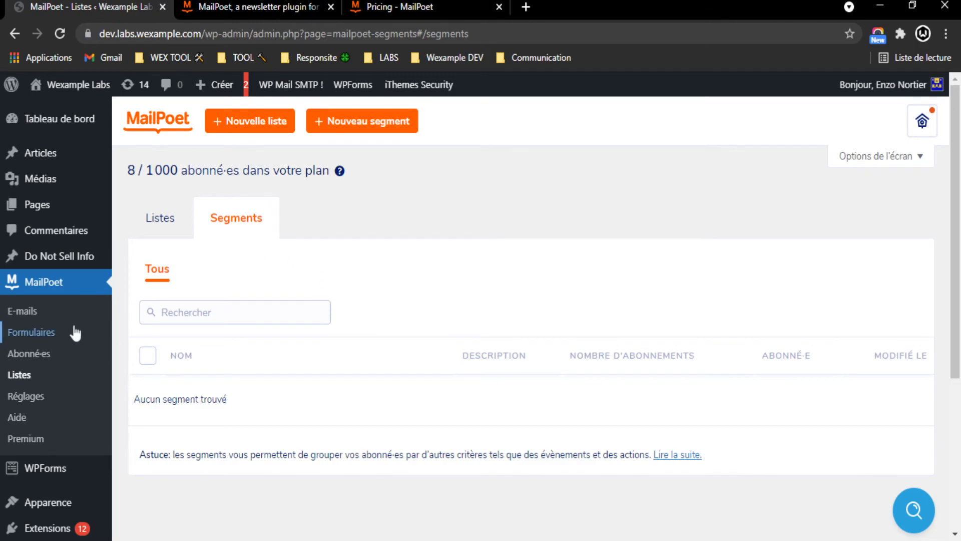
Step: Open MailPoet's Réglages and review the default sender, reply-to and sign-up options of the Essentiels settings
{"action": "left_click", "coordinate": [19, 397]}
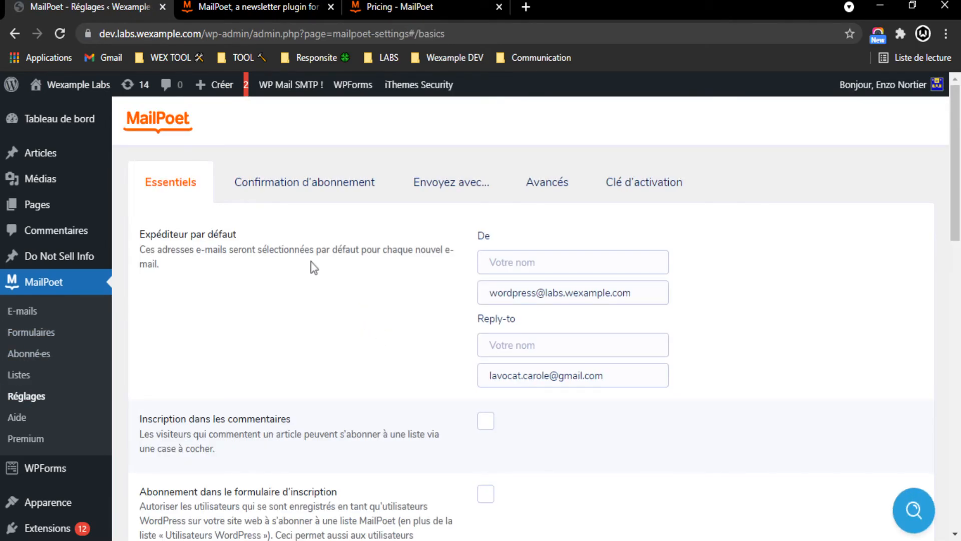
{"action": "scroll", "coordinate": [414, 346], "scroll_direction": "down", "scroll_amount": 2}
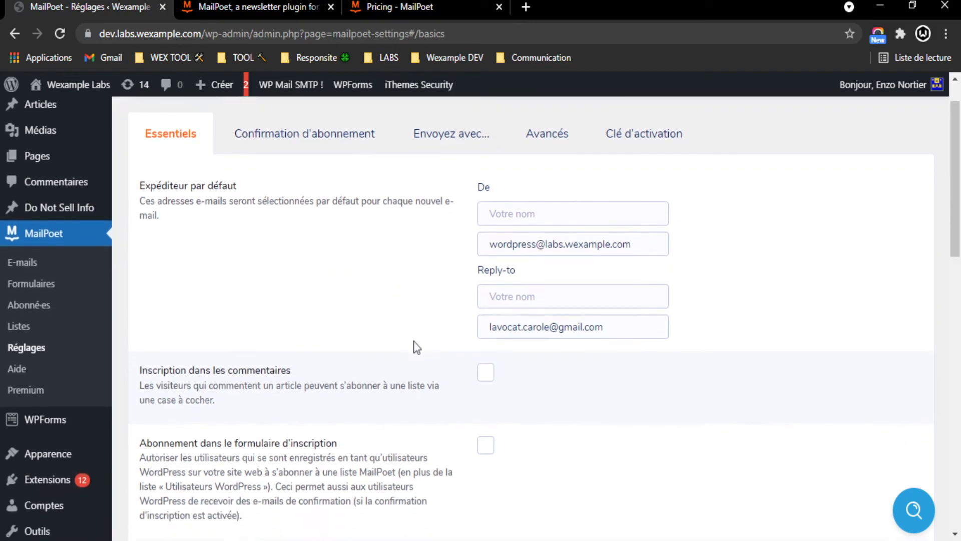
{"action": "scroll", "coordinate": [415, 323], "scroll_direction": "up", "scroll_amount": 2}
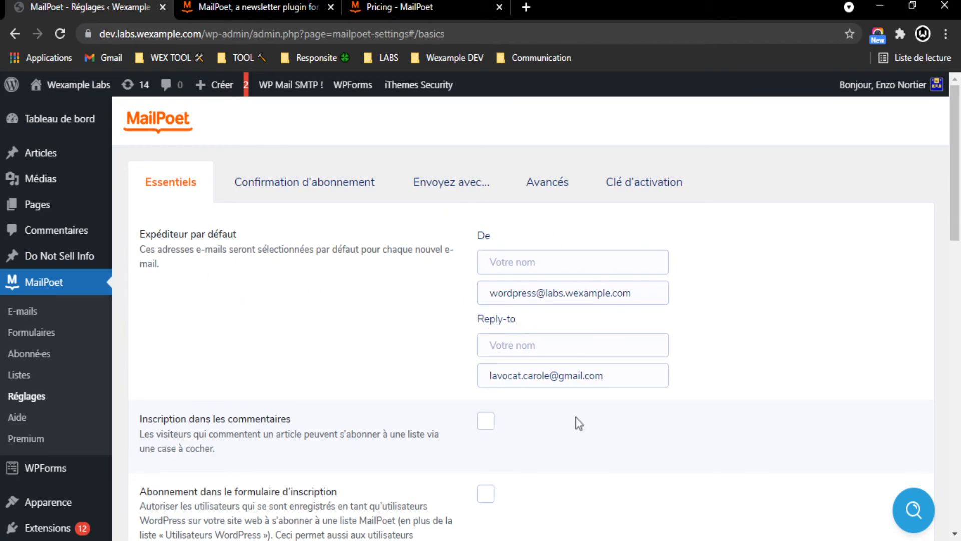
{"action": "scroll", "coordinate": [450, 329], "scroll_direction": "down", "scroll_amount": 7}
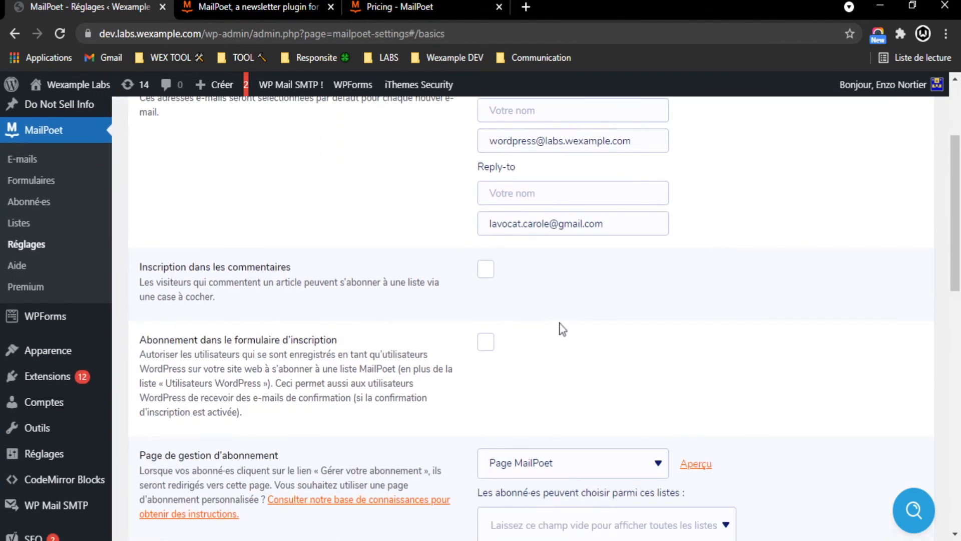
Step: Review the Essentiels settings for subscription management and unsubscribe pages, notifications, archive and subscriber-count shortcodes, and RGPD compliance
{"action": "scroll", "coordinate": [431, 304], "scroll_direction": "down", "scroll_amount": 2}
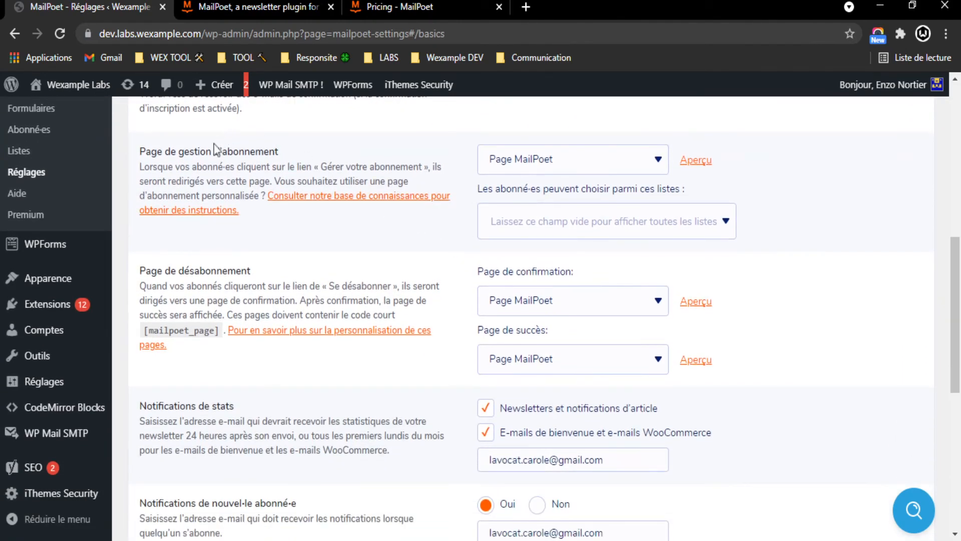
{"action": "scroll", "coordinate": [259, 275], "scroll_direction": "down", "scroll_amount": 3}
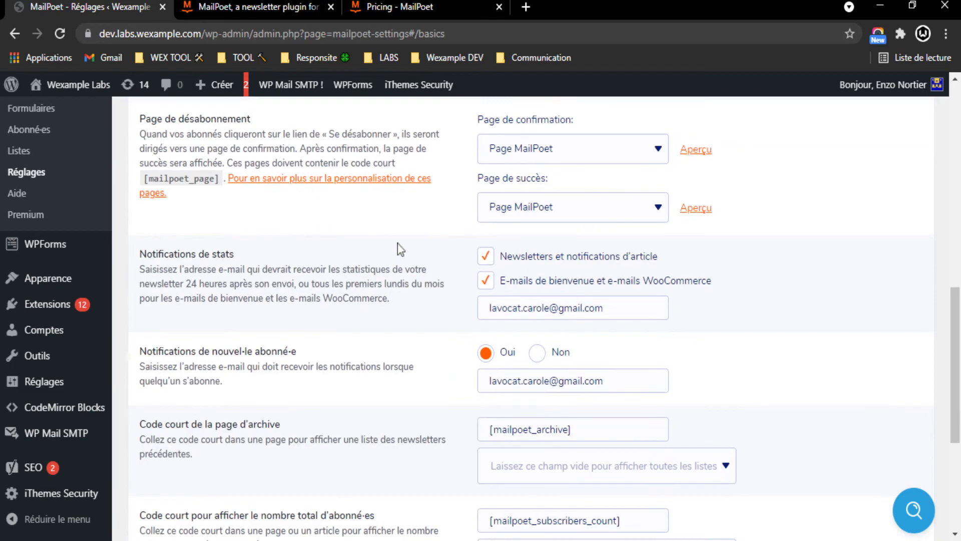
{"action": "scroll", "coordinate": [396, 265], "scroll_direction": "down", "scroll_amount": 2}
{"action": "scroll", "coordinate": [360, 283], "scroll_direction": "up", "scroll_amount": 4}
{"action": "triple_click", "coordinate": [148, 197]}
{"action": "left_click", "coordinate": [262, 285]}
{"action": "scroll", "coordinate": [281, 315], "scroll_direction": "down", "scroll_amount": 2}
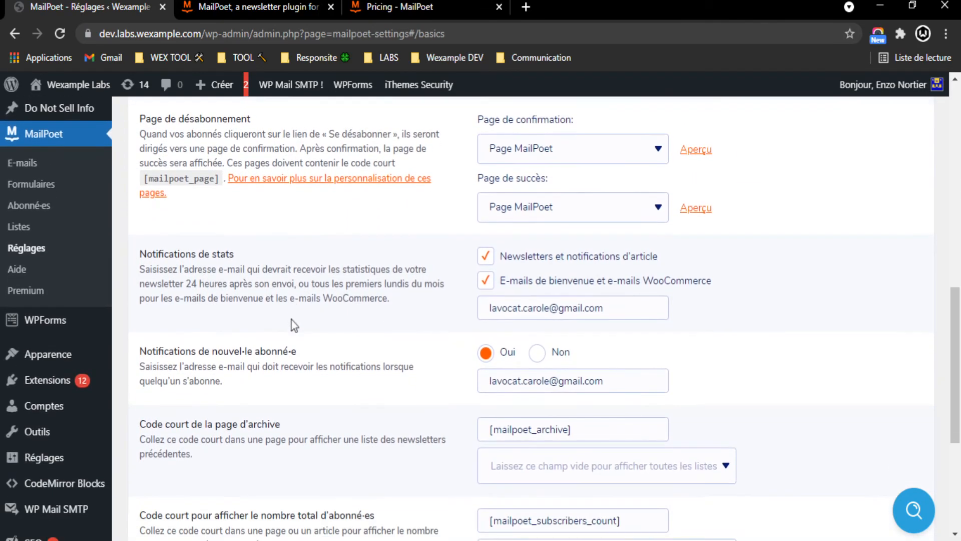
{"action": "scroll", "coordinate": [281, 271], "scroll_direction": "down", "scroll_amount": 5}
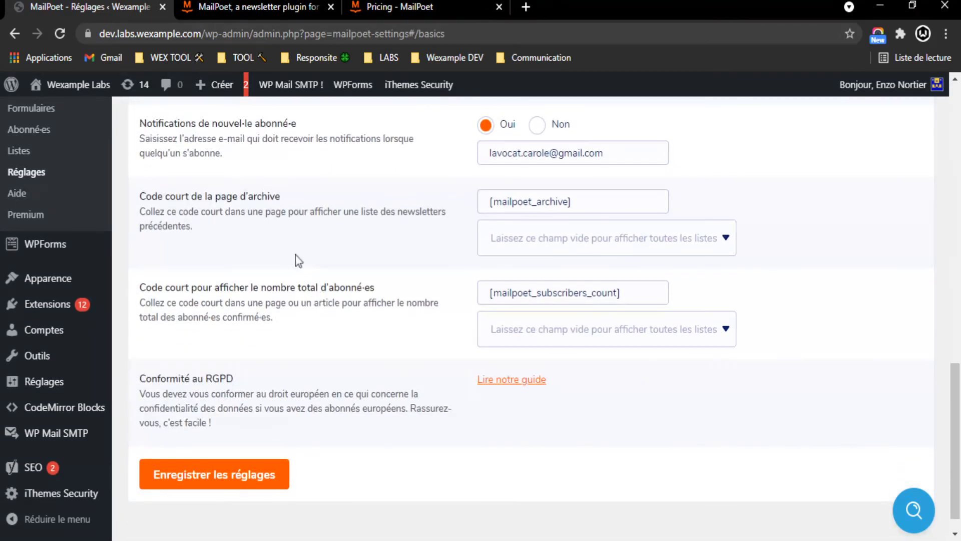
{"action": "scroll", "coordinate": [306, 316], "scroll_direction": "up", "scroll_amount": 10}
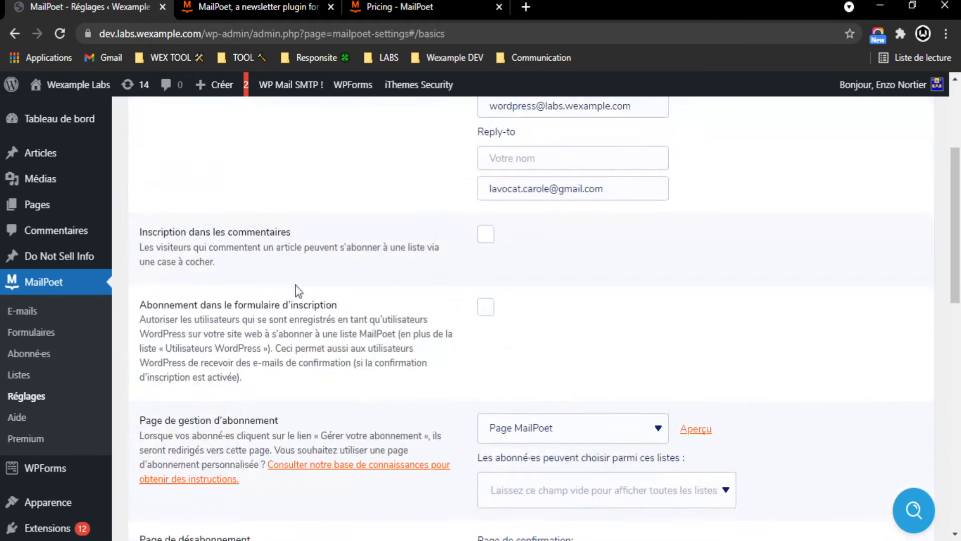
Step: Look through the Confirmation d'abonnement, Envoyez avec, Avancés and Clé d'activation settings, finishing on the Envoyez avec sending methods
{"action": "left_click", "coordinate": [272, 180]}
{"action": "left_click", "coordinate": [438, 193]}
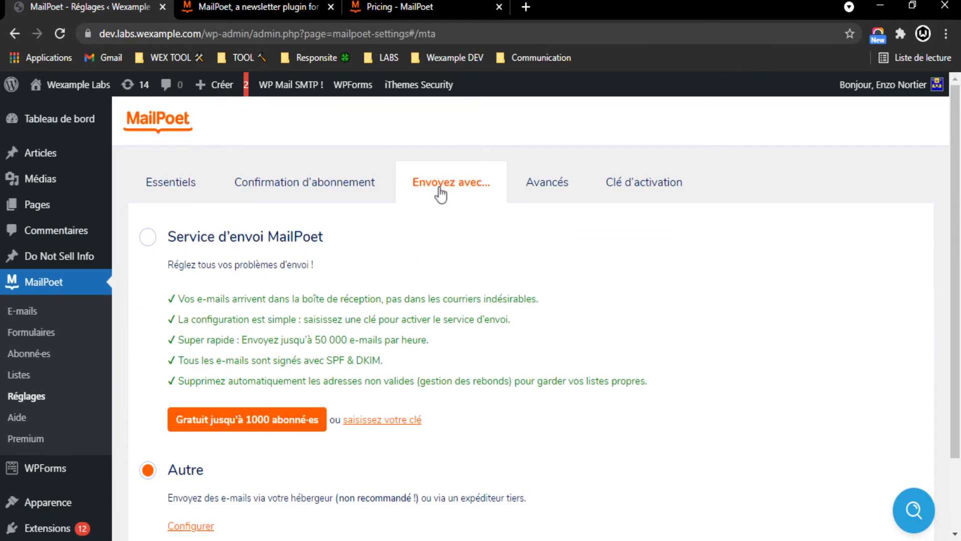
{"action": "left_click", "coordinate": [558, 196]}
{"action": "left_click", "coordinate": [666, 186]}
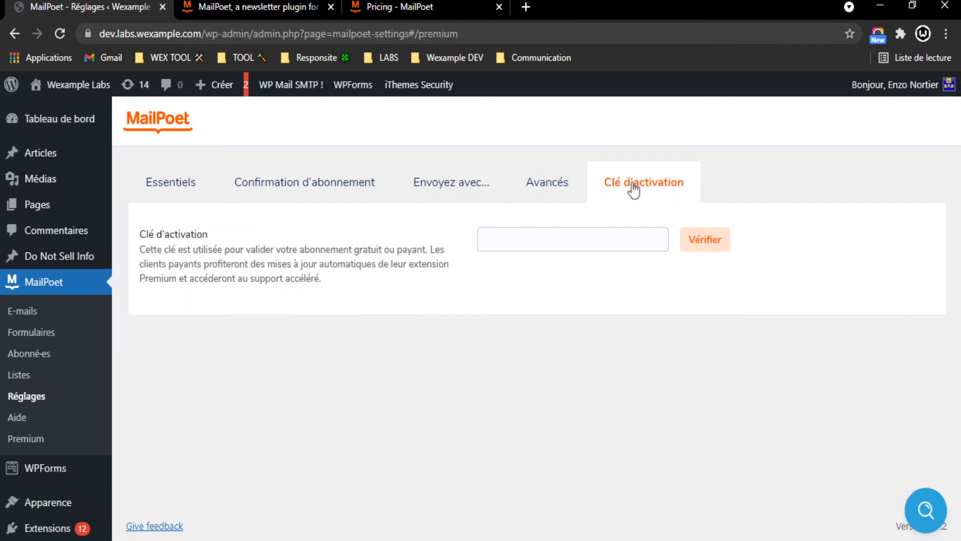
{"action": "left_click", "coordinate": [178, 190]}
{"action": "left_click", "coordinate": [425, 187]}
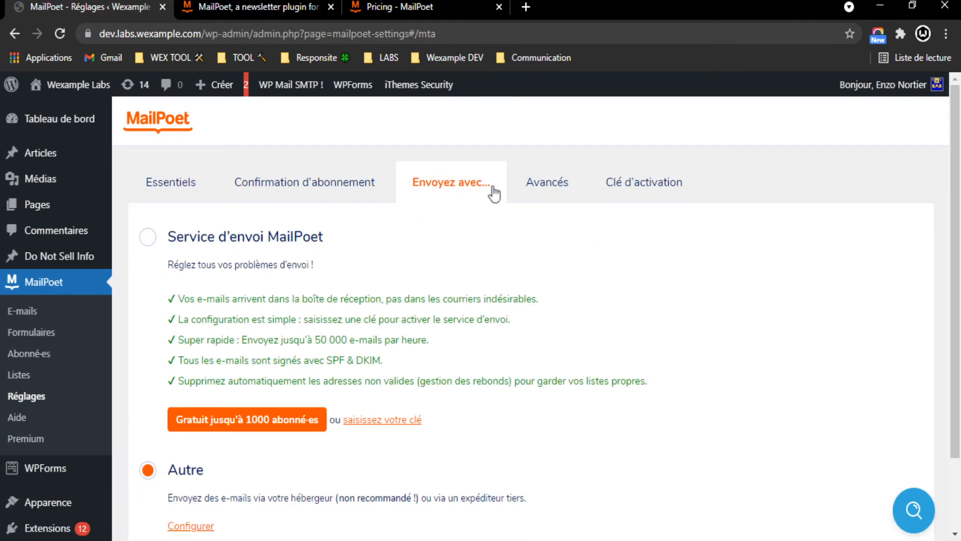
Step: Return to the Essentiels settings and review the default sender, reply-to and sign-up options again
{"action": "left_click", "coordinate": [540, 188]}
{"action": "left_click", "coordinate": [186, 186]}
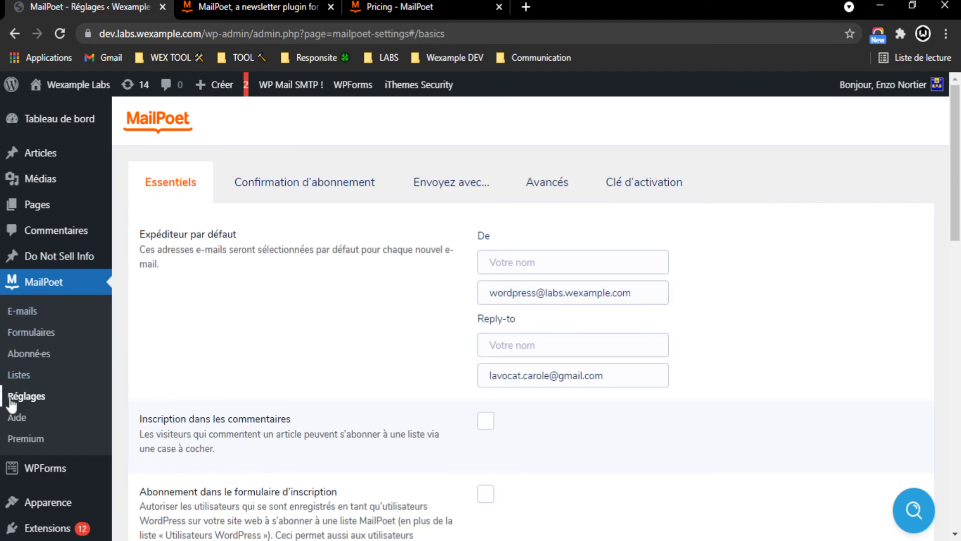
{"action": "scroll", "coordinate": [218, 287], "scroll_direction": "down", "scroll_amount": 3}
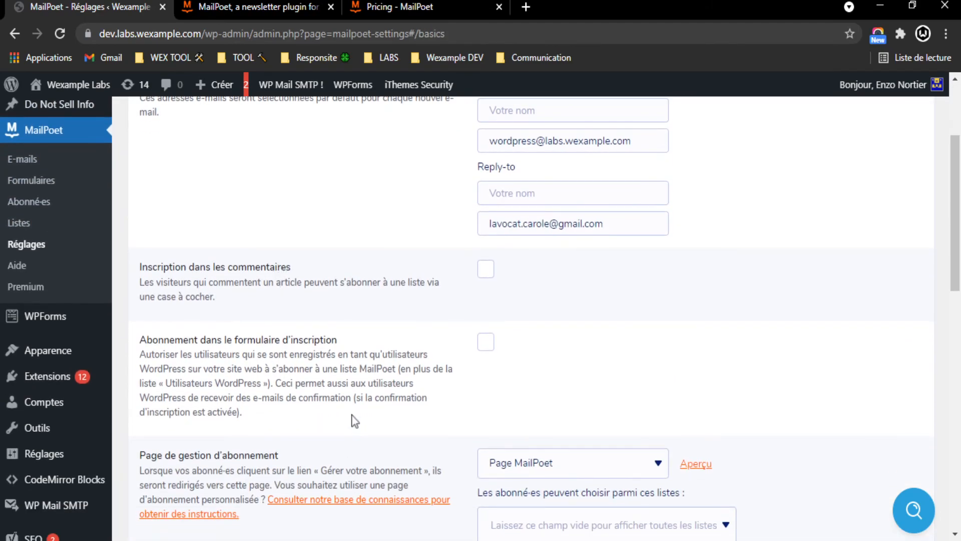
{"action": "scroll", "coordinate": [306, 361], "scroll_direction": "up", "scroll_amount": 3}
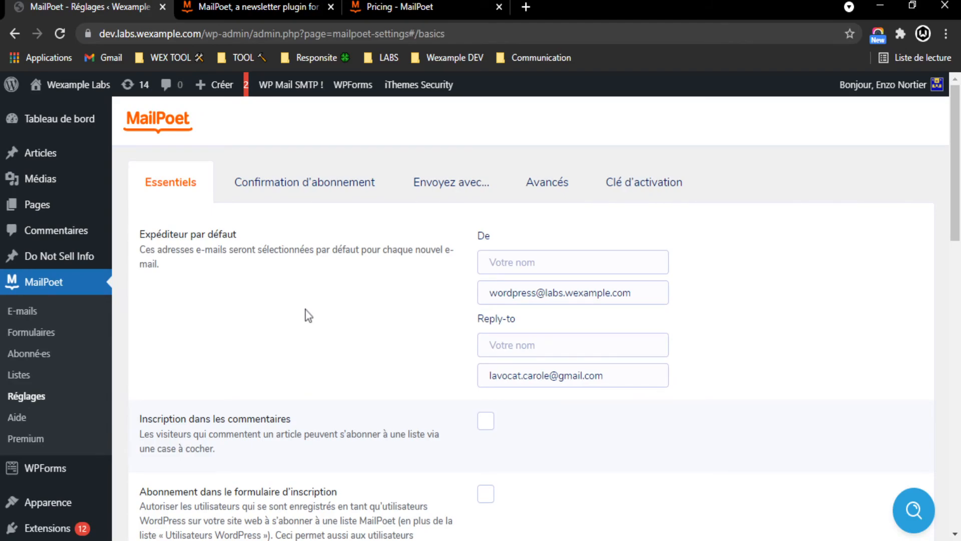
Step: Open MailPoet's Aide page, look through the Newsletters category of the knowledge base, and close that article list
{"action": "left_click", "coordinate": [11, 421]}
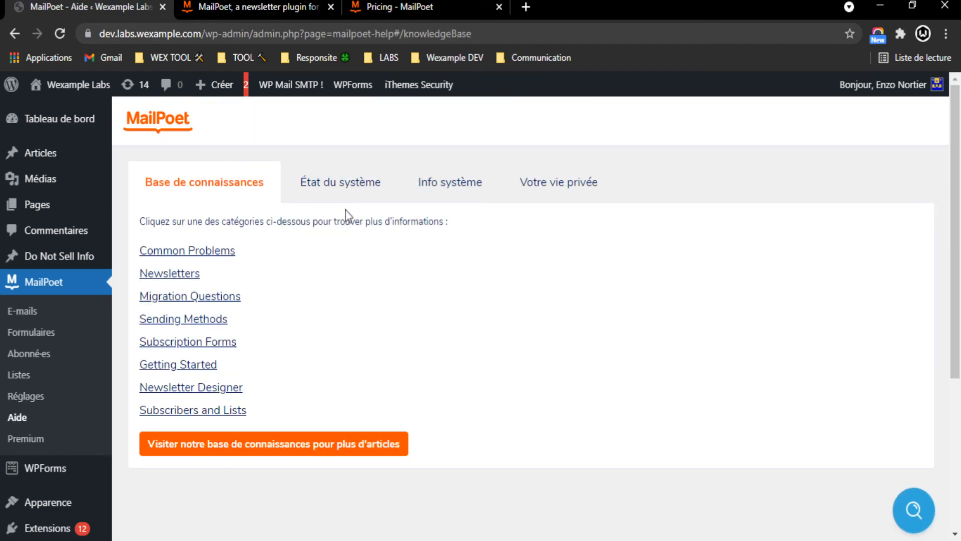
{"action": "middle_click", "coordinate": [182, 281]}
{"action": "left_click", "coordinate": [264, 11]}
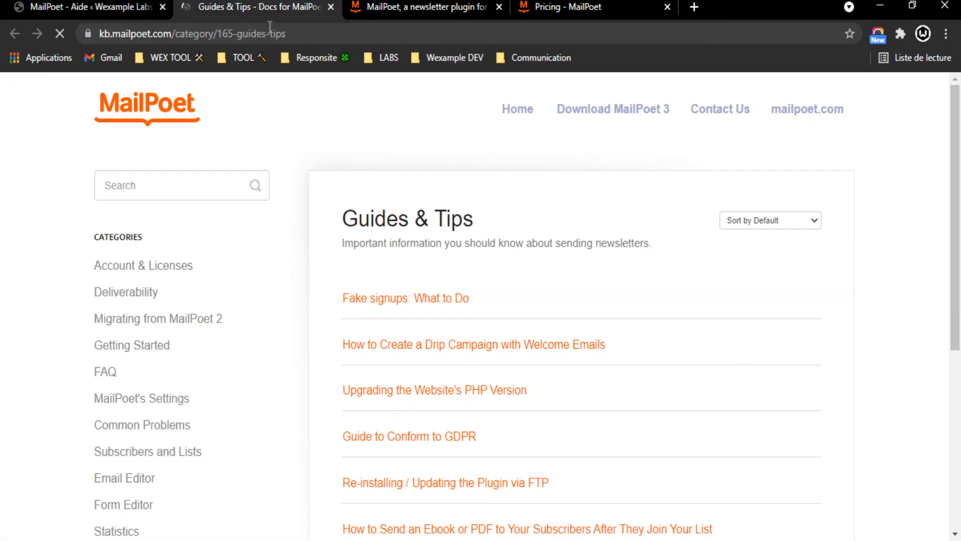
{"action": "scroll", "coordinate": [279, 279], "scroll_direction": "down", "scroll_amount": 6}
{"action": "scroll", "coordinate": [339, 322], "scroll_direction": "up", "scroll_amount": 7}
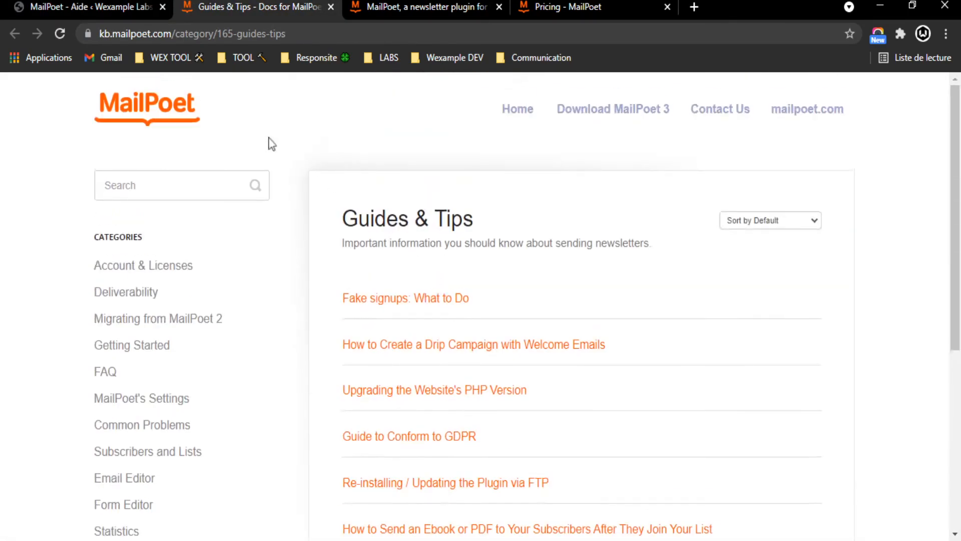
{"action": "left_click", "coordinate": [74, 5]}
{"action": "left_click", "coordinate": [331, 7]}
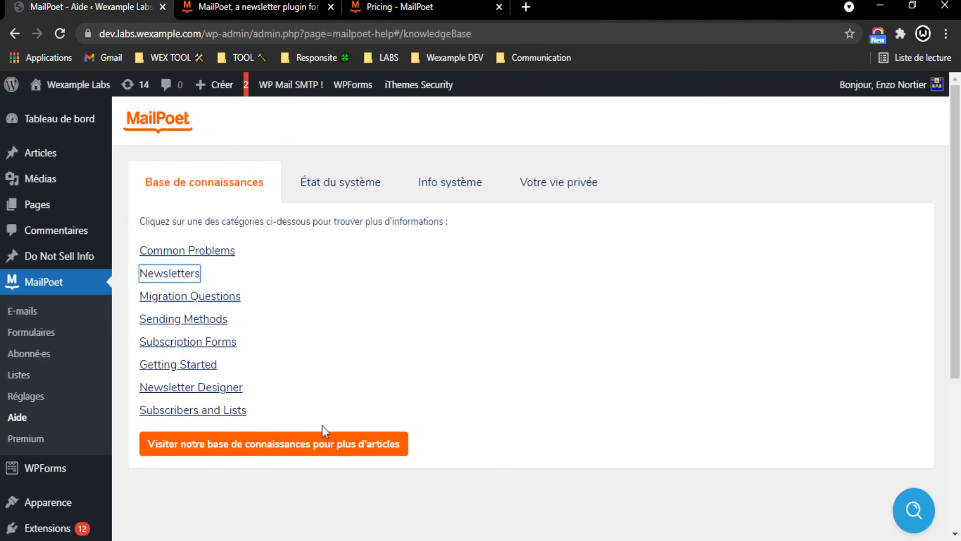
Step: Open MailPoet's Premium page and review its introduction and the free Premium offer
{"action": "left_click", "coordinate": [65, 445]}
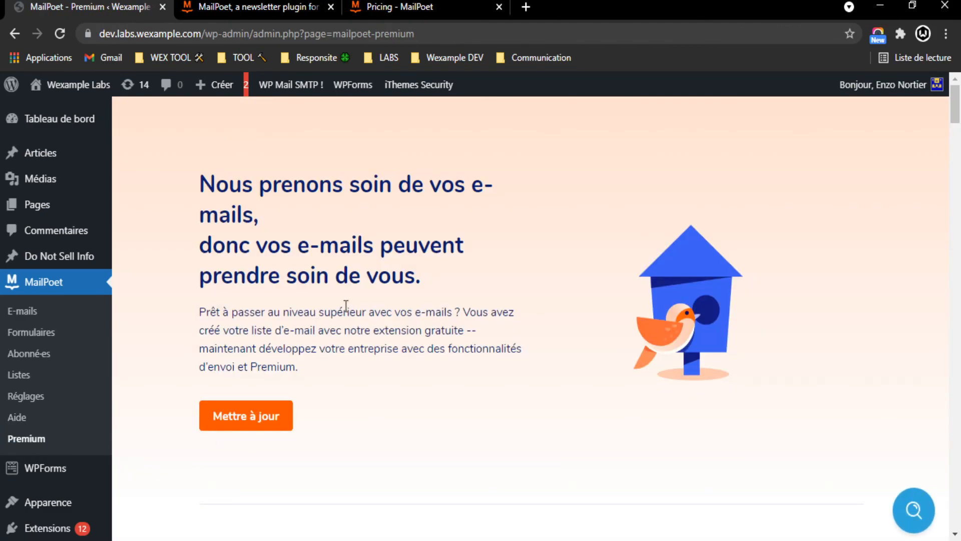
{"action": "left_click_drag", "start_coordinate": [200, 173], "coordinate": [457, 294]}
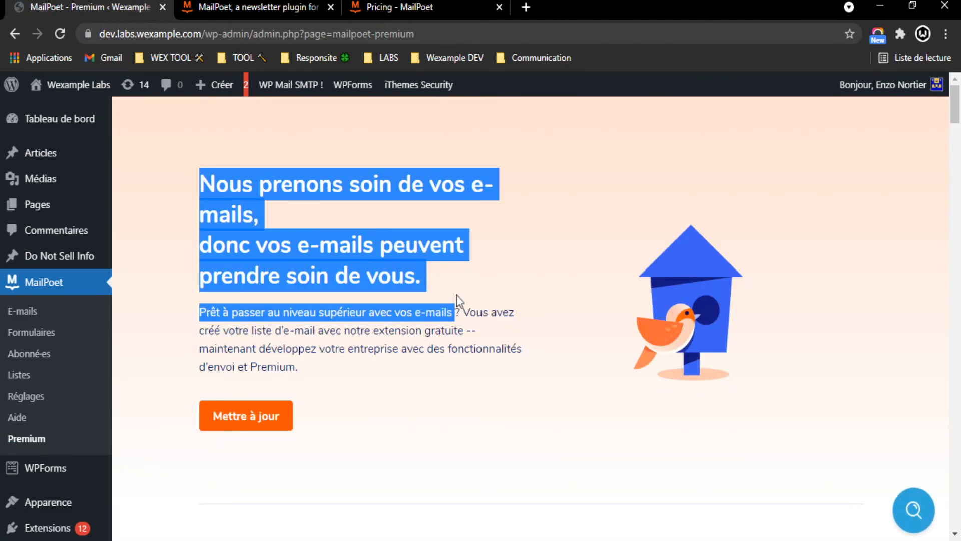
{"action": "left_click", "coordinate": [459, 294]}
{"action": "scroll", "coordinate": [462, 295], "scroll_direction": "down", "scroll_amount": 8}
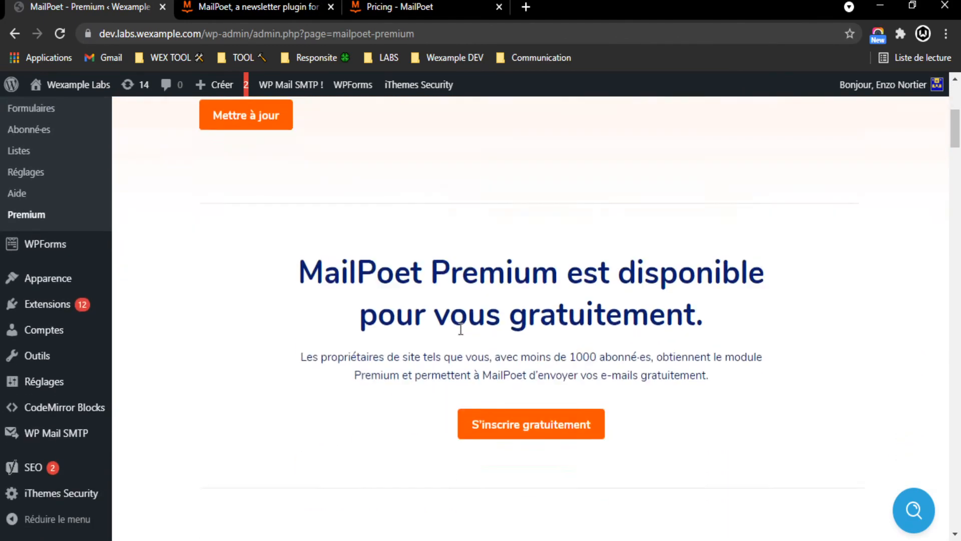
{"action": "scroll", "coordinate": [412, 343], "scroll_direction": "up", "scroll_amount": 4}
{"action": "scroll", "coordinate": [362, 335], "scroll_direction": "up", "scroll_amount": 5}
Step: Check the MailPoet Premium price for 1000 subscribers on the Pricing page, and switch to the MailPoet website's home page
{"action": "left_click", "coordinate": [401, 7]}
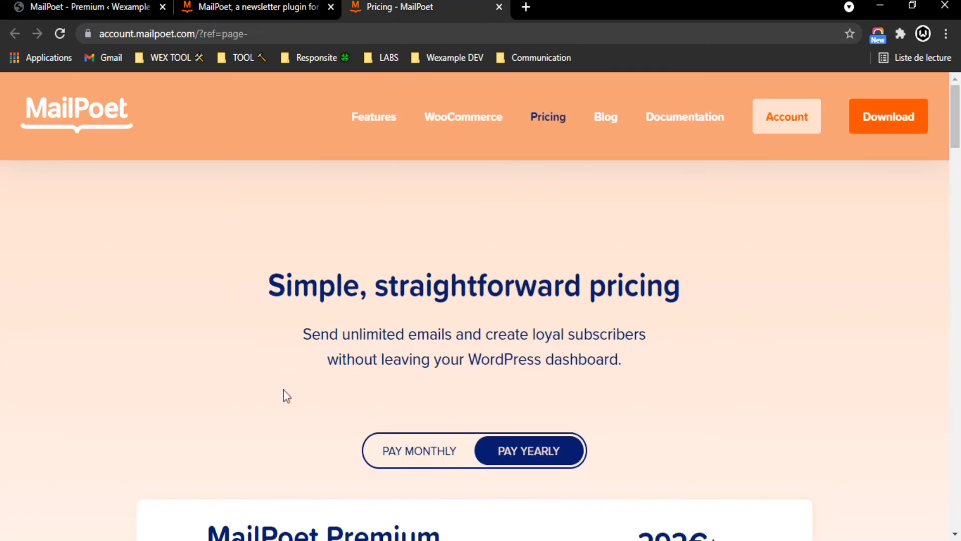
{"action": "scroll", "coordinate": [443, 386], "scroll_direction": "down", "scroll_amount": 7}
{"action": "left_click_drag", "start_coordinate": [705, 293], "coordinate": [180, 302]}
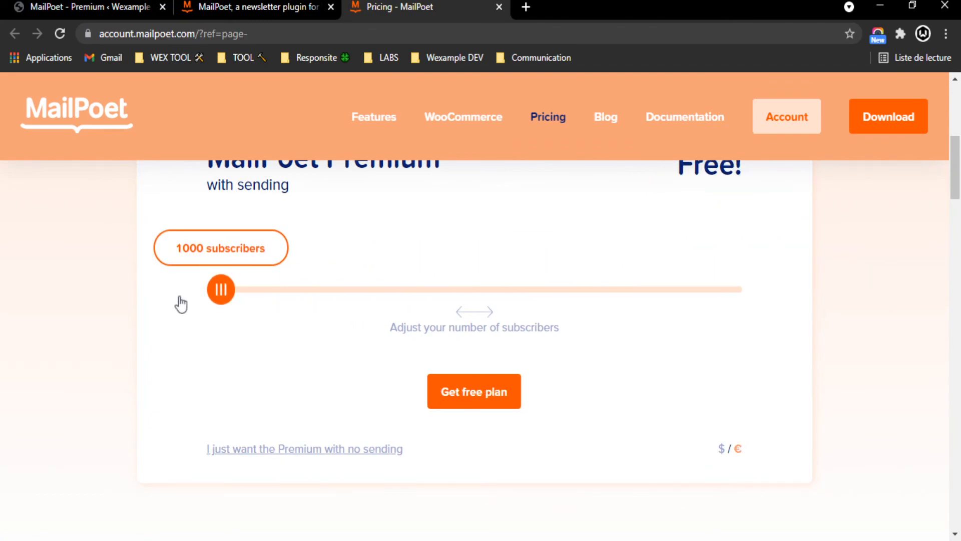
{"action": "scroll", "coordinate": [275, 376], "scroll_direction": "up", "scroll_amount": 3}
{"action": "left_click", "coordinate": [251, 7]}
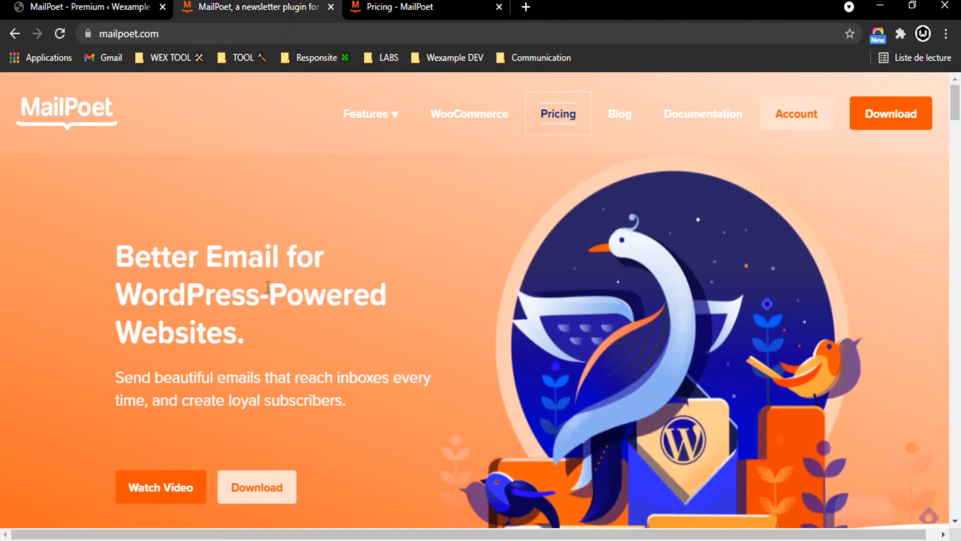
Step: Go back to the WordPress Premium page, reread the free Premium offer, and open MailPoet's E-mails overview
{"action": "left_click", "coordinate": [52, 4]}
{"action": "left_click_drag", "start_coordinate": [198, 182], "coordinate": [470, 296]}
{"action": "left_click", "coordinate": [469, 295]}
{"action": "scroll", "coordinate": [470, 300], "scroll_direction": "down", "scroll_amount": 5}
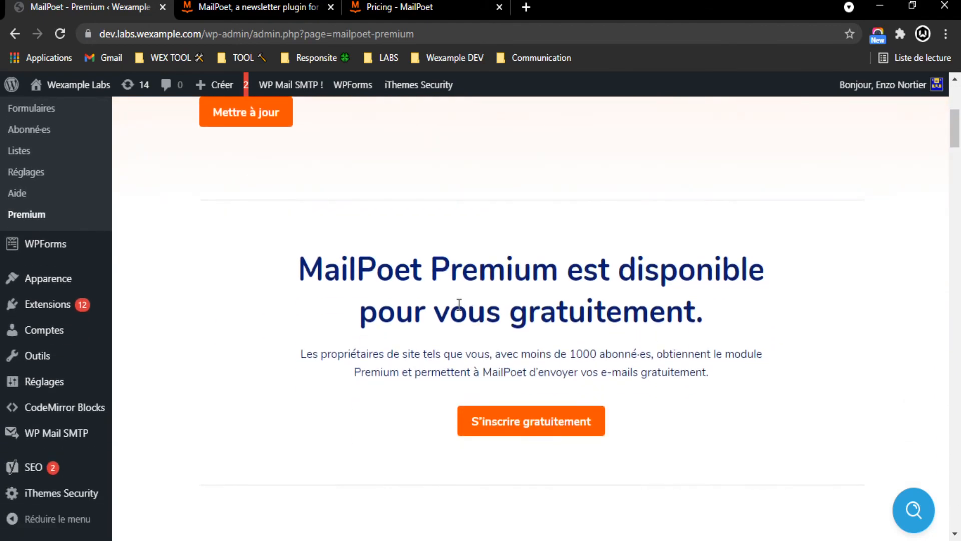
{"action": "scroll", "coordinate": [462, 298], "scroll_direction": "up", "scroll_amount": 5}
{"action": "left_click", "coordinate": [21, 312]}
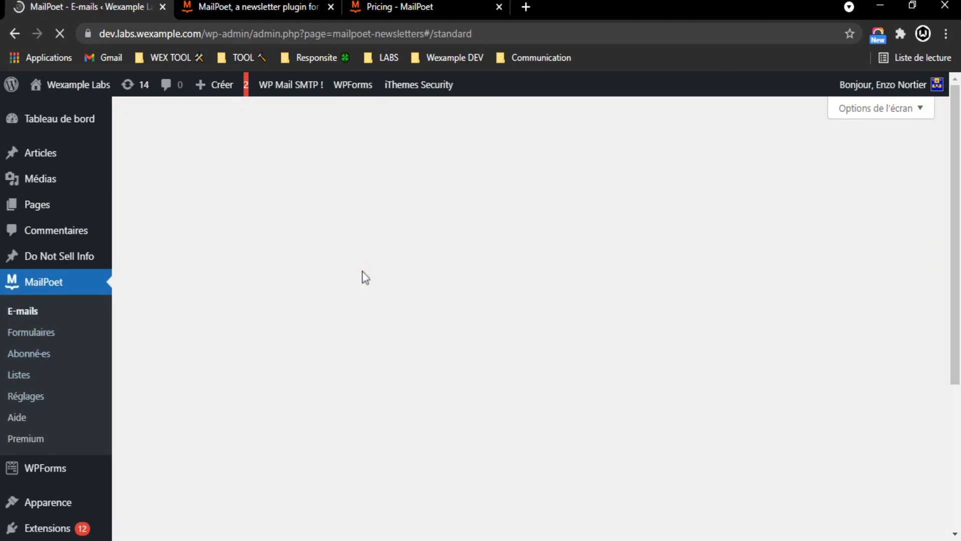